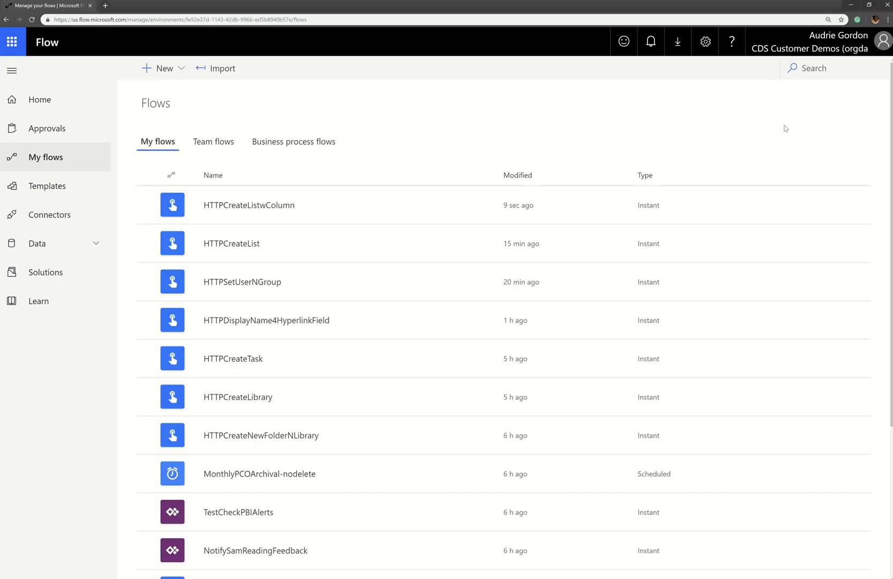
Create a flow from blank that starts with the "Manually trigger a flow" mobile button trigger.
{"action": "left_click", "coordinate": [164, 68]}
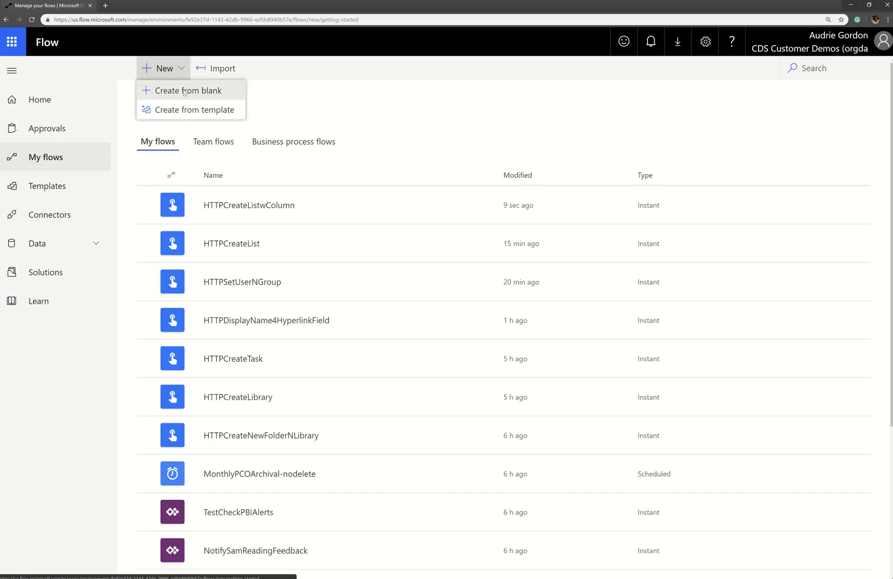
{"action": "left_click", "coordinate": [185, 92]}
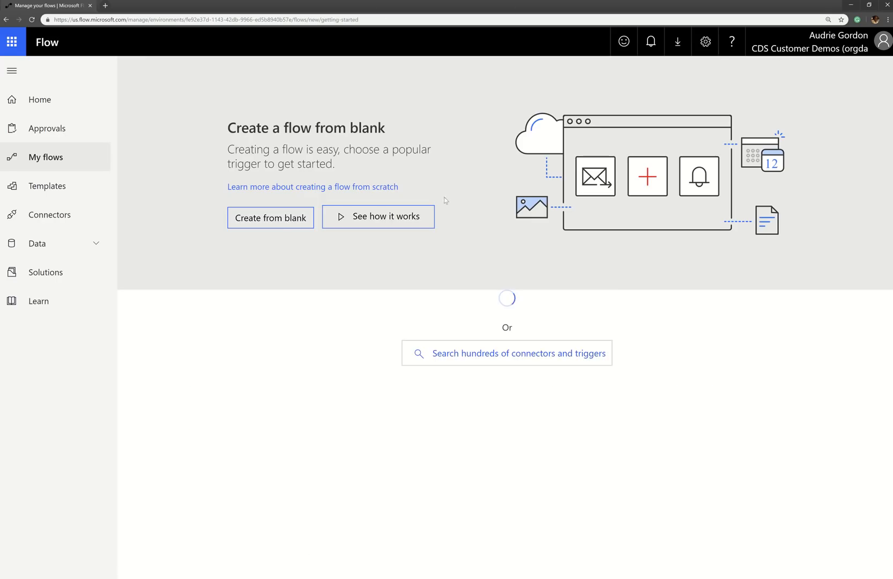
{"action": "left_click", "coordinate": [286, 225]}
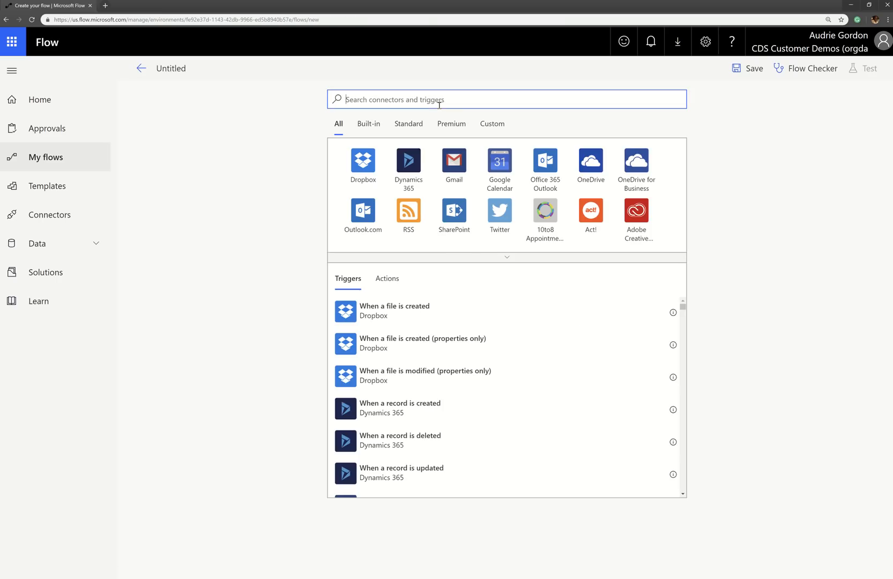
{"action": "type", "text": "button"}
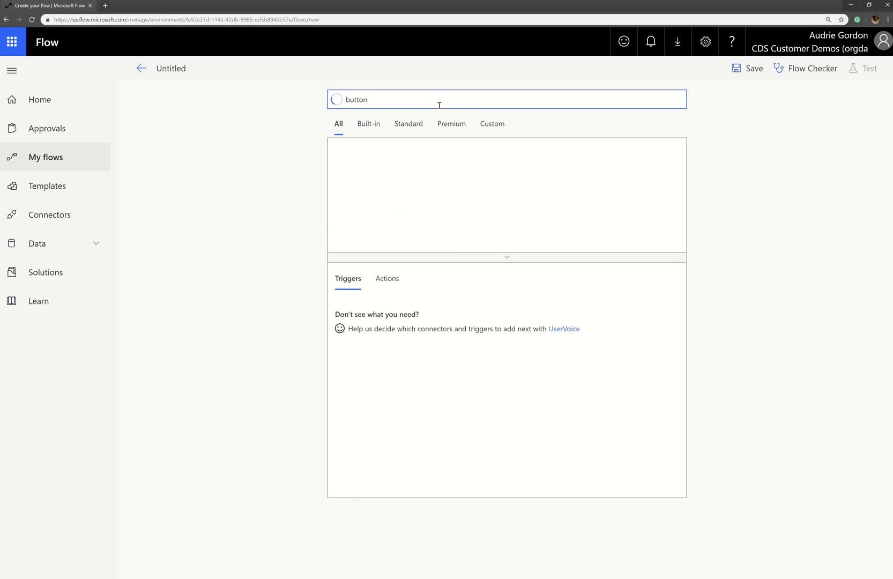
{"action": "left_click", "coordinate": [375, 166]}
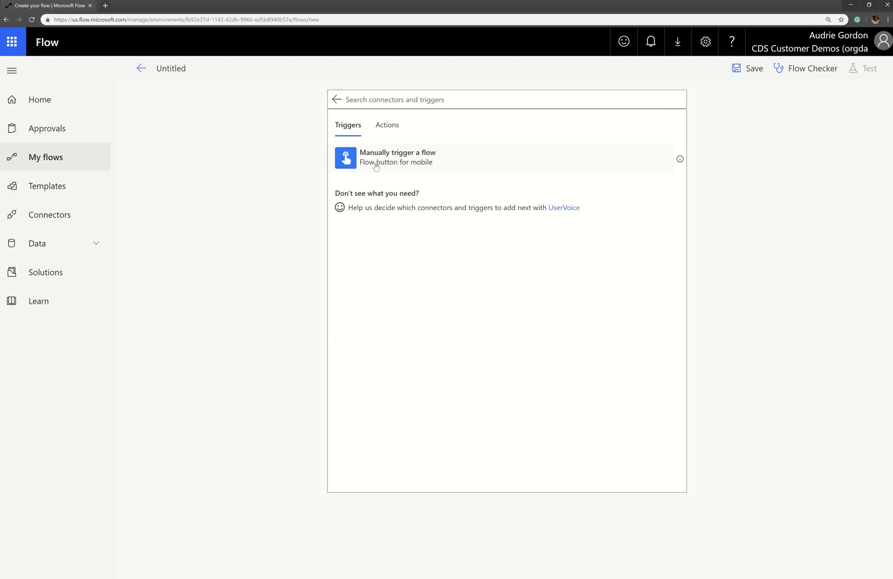
{"action": "left_click", "coordinate": [376, 166]}
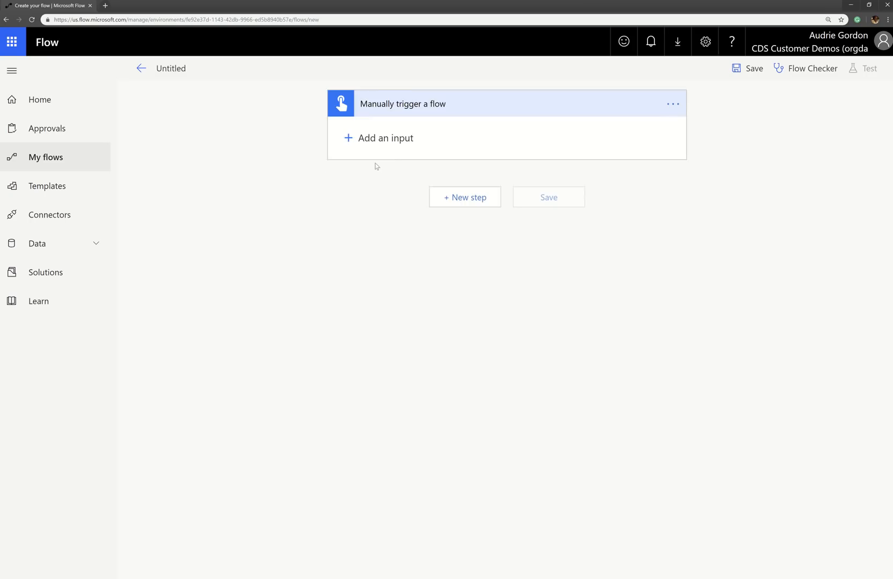
Start a new step, search its actions for "sharepoint" and look through the available SharePoint actions.
{"action": "left_click", "coordinate": [463, 202]}
{"action": "type", "text": "sharepoint"}
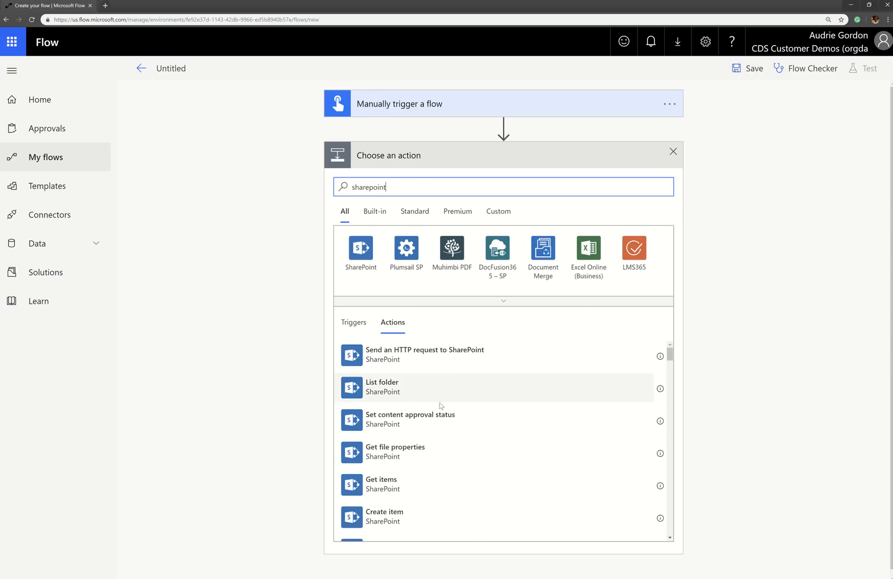
{"action": "scroll", "coordinate": [440, 407], "scroll_direction": "down", "scroll_amount": 2}
{"action": "scroll", "coordinate": [439, 408], "scroll_direction": "down", "scroll_amount": 2}
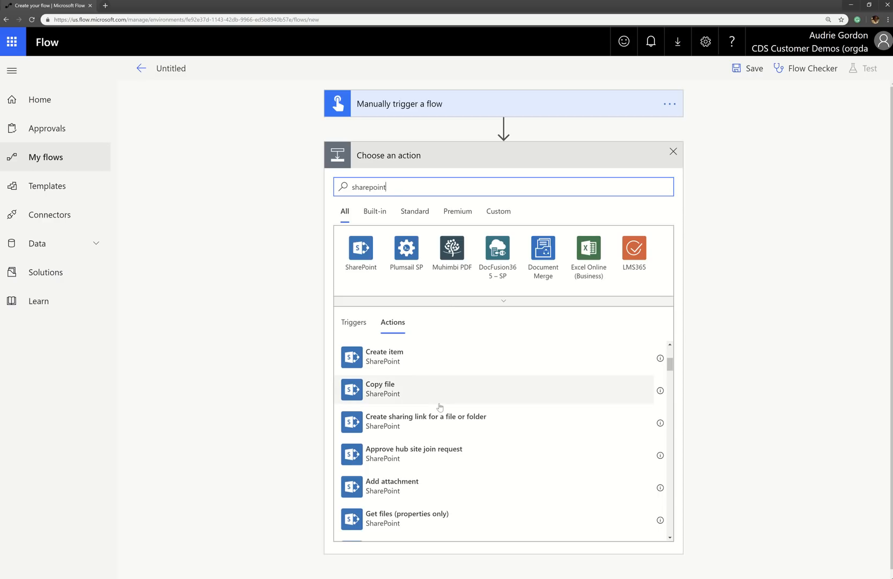
{"action": "scroll", "coordinate": [429, 408], "scroll_direction": "up", "scroll_amount": 1}
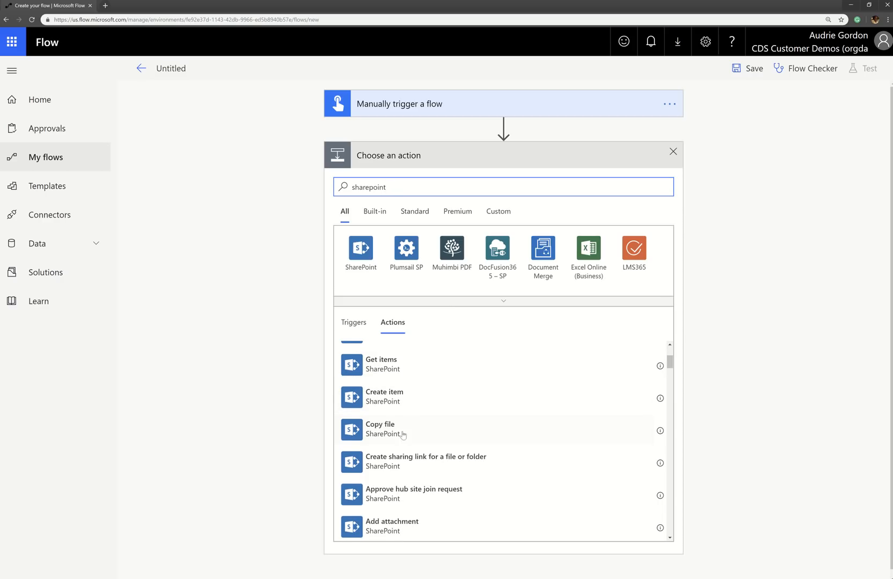
{"action": "scroll", "coordinate": [406, 428], "scroll_direction": "down", "scroll_amount": 2}
{"action": "scroll", "coordinate": [406, 428], "scroll_direction": "down", "scroll_amount": 6}
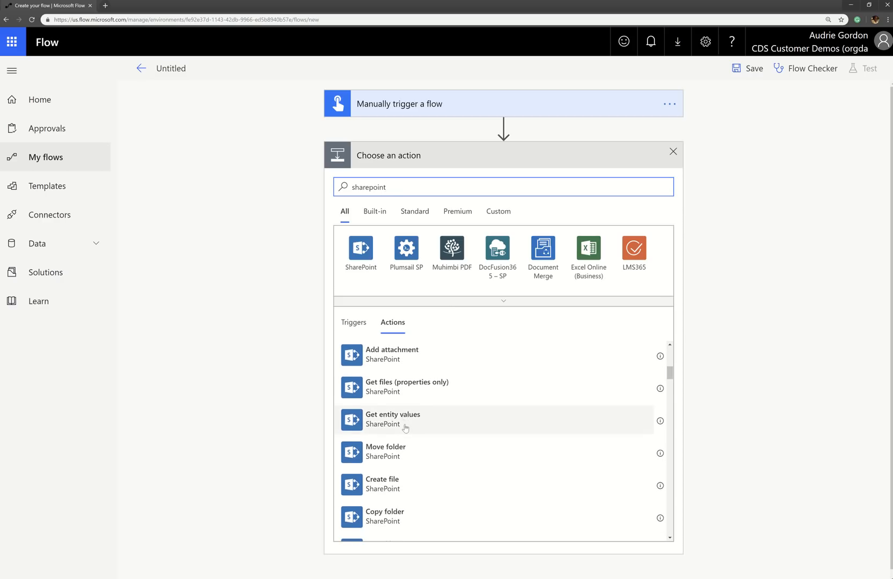
{"action": "scroll", "coordinate": [406, 432], "scroll_direction": "down", "scroll_amount": 6}
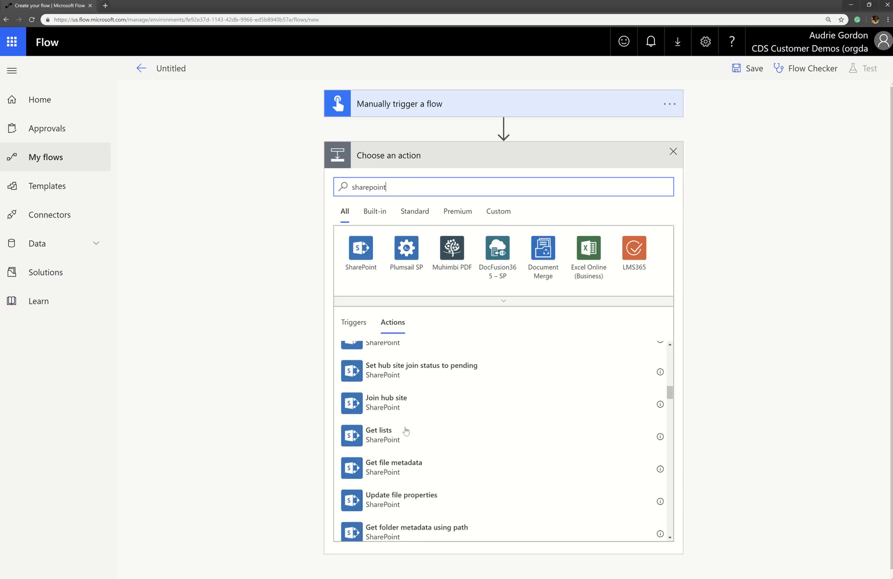
{"action": "scroll", "coordinate": [406, 430], "scroll_direction": "down", "scroll_amount": 5}
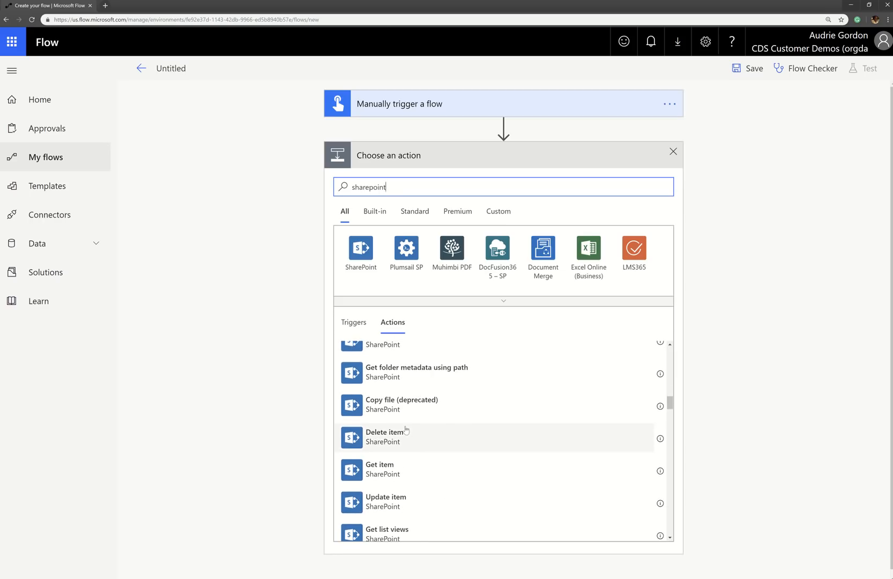
{"action": "scroll", "coordinate": [406, 429], "scroll_direction": "down", "scroll_amount": 5}
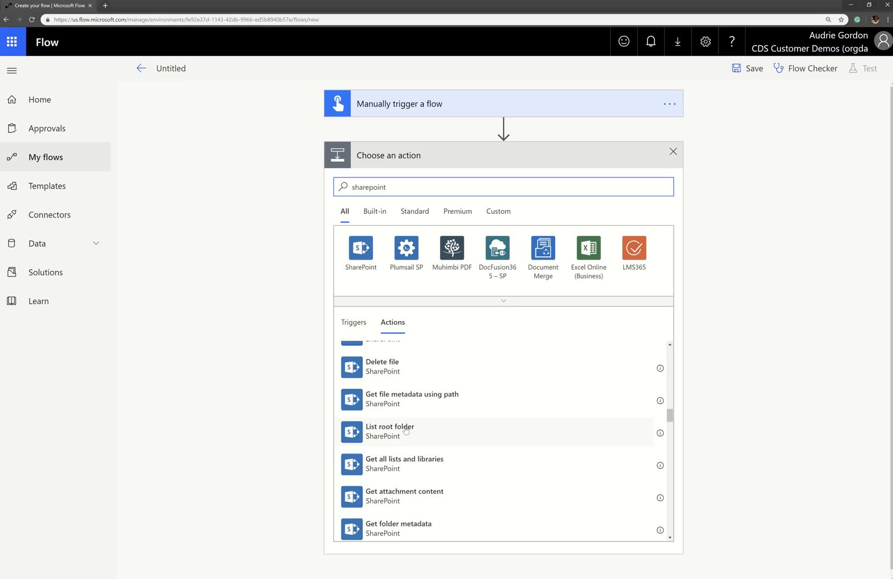
{"action": "scroll", "coordinate": [406, 430], "scroll_direction": "down", "scroll_amount": 6}
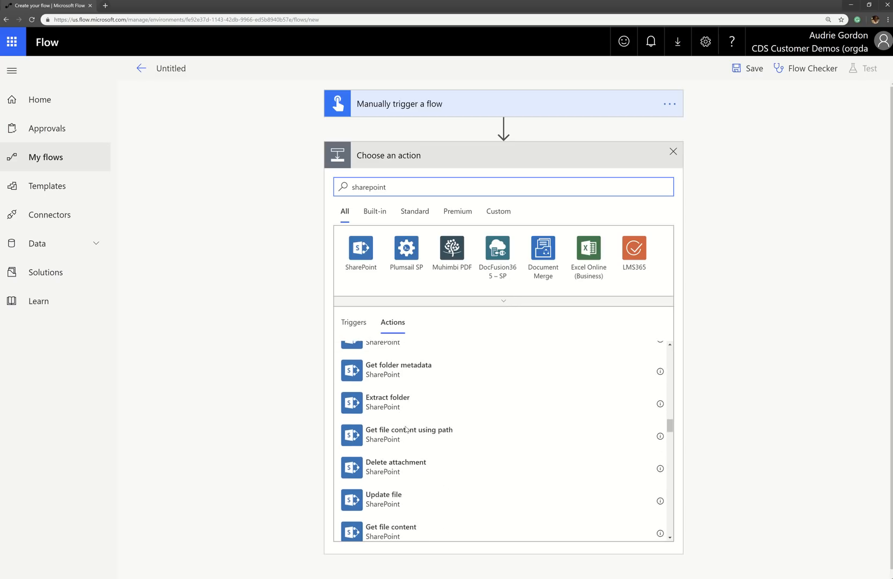
{"action": "scroll", "coordinate": [406, 430], "scroll_direction": "down", "scroll_amount": 3}
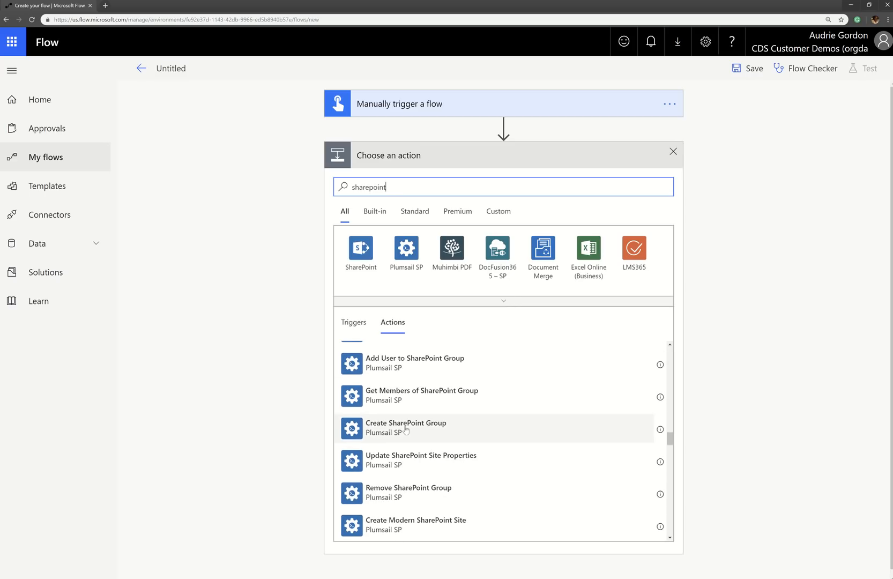
{"action": "scroll", "coordinate": [405, 413], "scroll_direction": "down", "scroll_amount": 1}
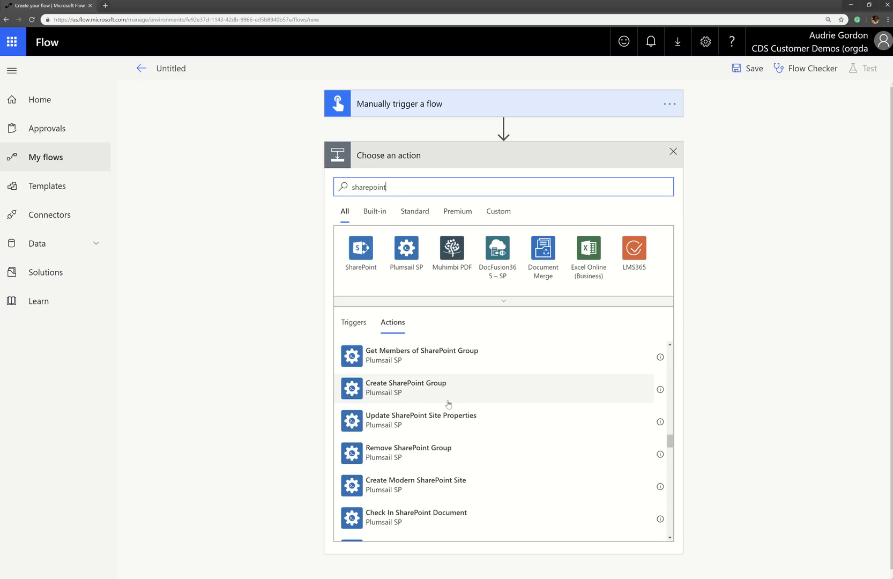
{"action": "scroll", "coordinate": [449, 404], "scroll_direction": "up", "scroll_amount": 15}
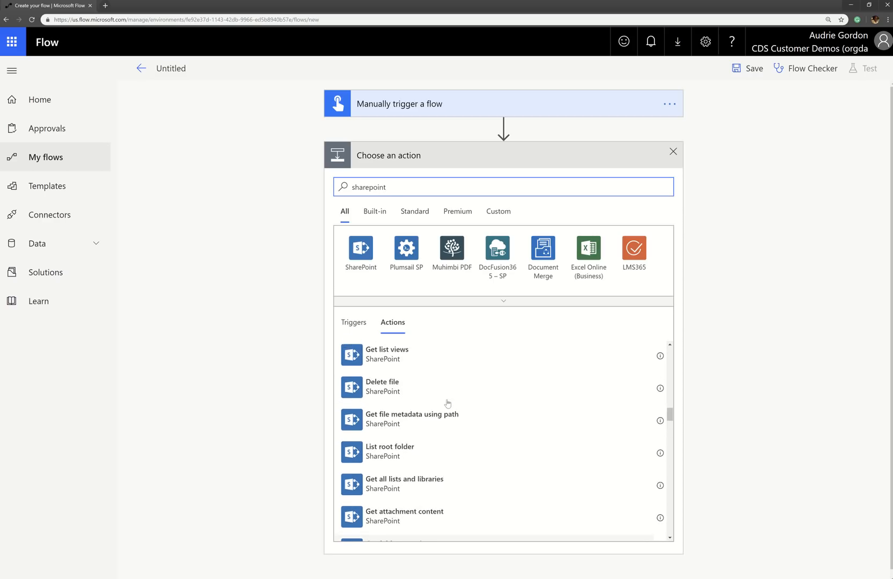
{"action": "scroll", "coordinate": [448, 402], "scroll_direction": "up", "scroll_amount": 10}
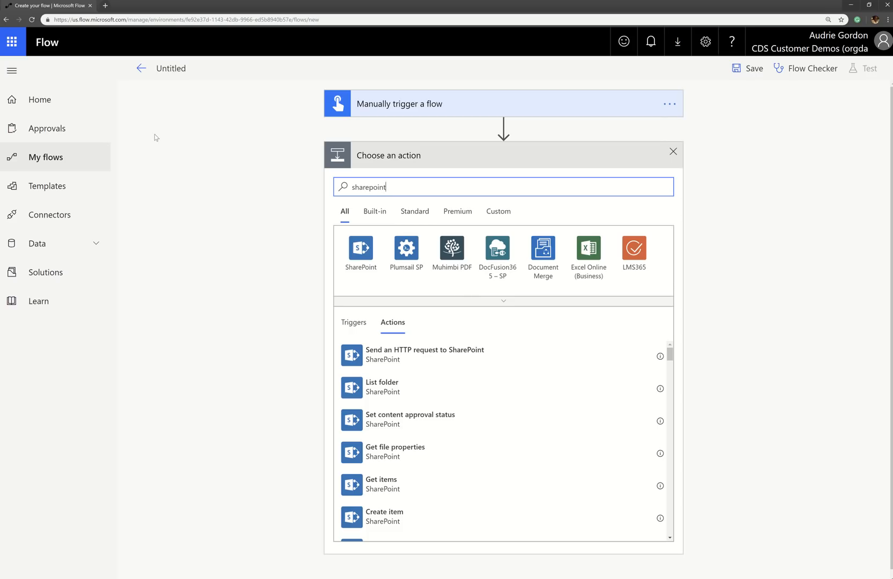
Leave the untitled flow without saving and open the existing HTTPCreateList flow for editing.
{"action": "left_click", "coordinate": [69, 158]}
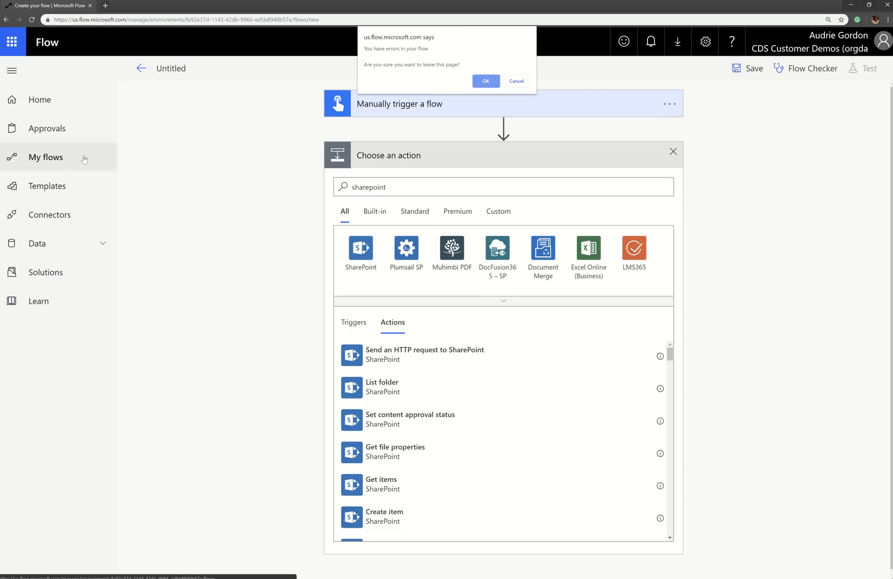
{"action": "left_click", "coordinate": [477, 81]}
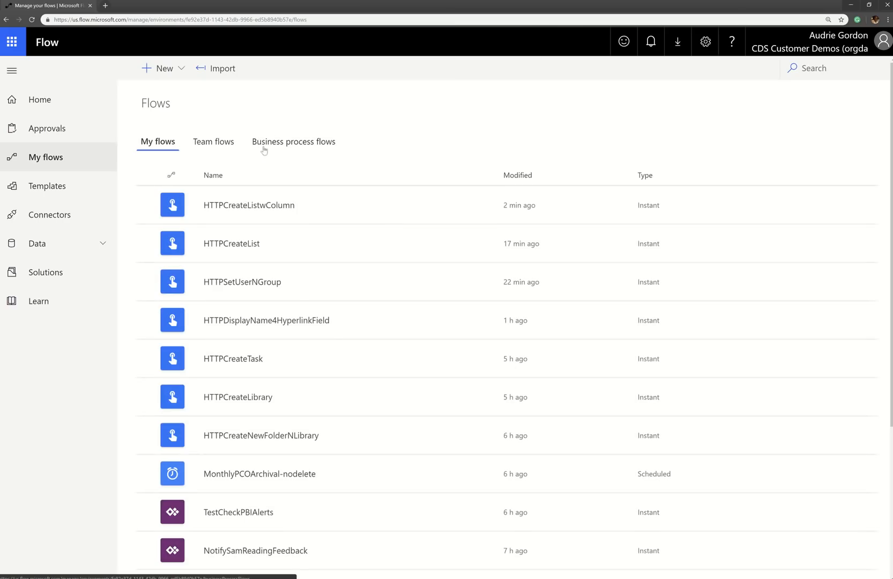
{"action": "left_click", "coordinate": [436, 243]}
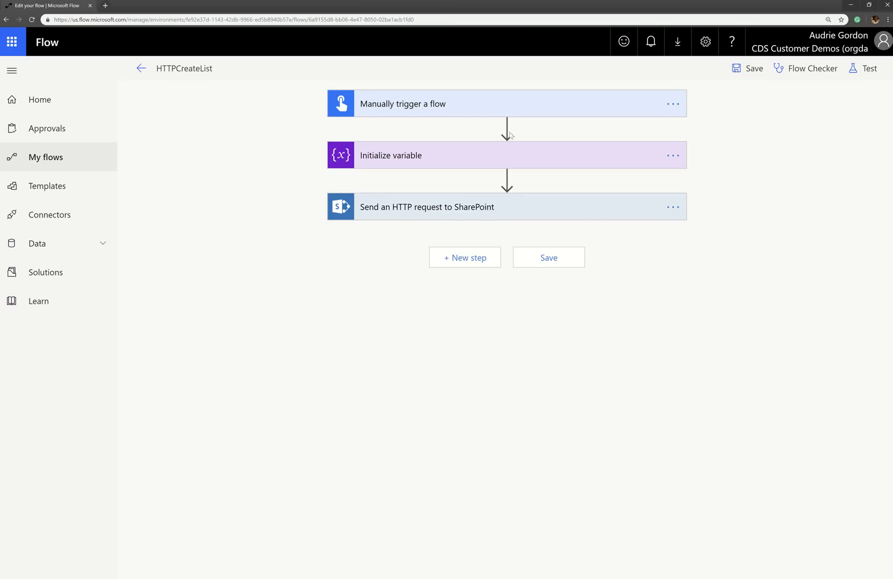
Change the List Name input's prompt in the manual trigger to "Please enter the desired list name".
{"action": "left_click", "coordinate": [507, 110]}
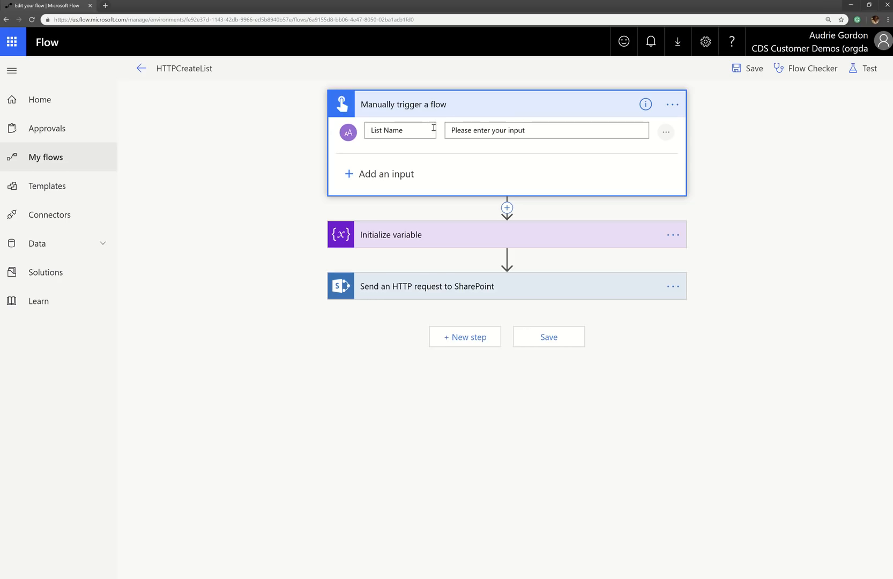
{"action": "left_click", "coordinate": [521, 129]}
{"action": "left_click_drag", "start_coordinate": [493, 130], "coordinate": [575, 130]}
{"action": "type", "text": "a"}
{"action": "type", "text": " list name"}
{"action": "key", "text": "Left"}
{"action": "key", "text": "Left"}
{"action": "key", "text": "Left"}
{"action": "key", "text": "BackSpace"}
{"action": "type", "text": "the desired"}
Expand the Initialize variable and "Send an HTTP request to SharePoint" actions to review their settings.
{"action": "left_click", "coordinate": [444, 235]}
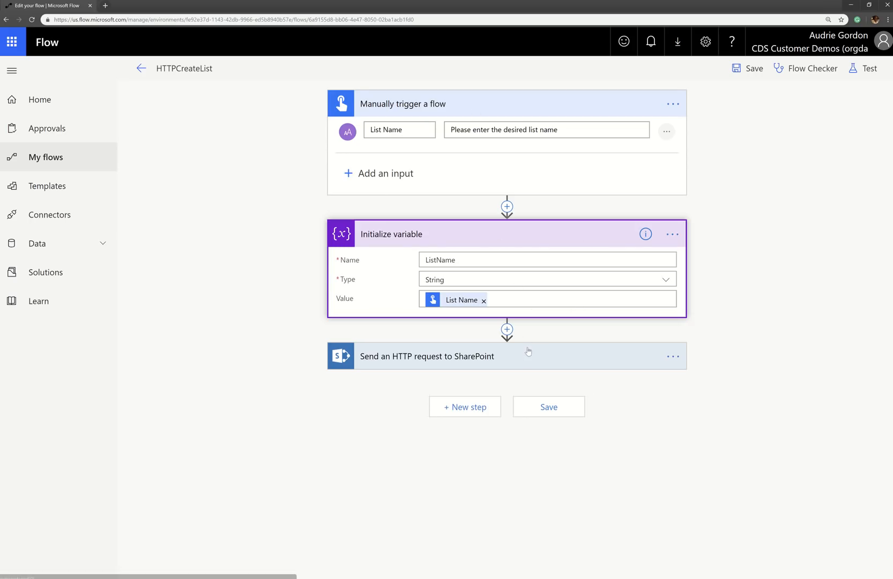
{"action": "left_click", "coordinate": [533, 368]}
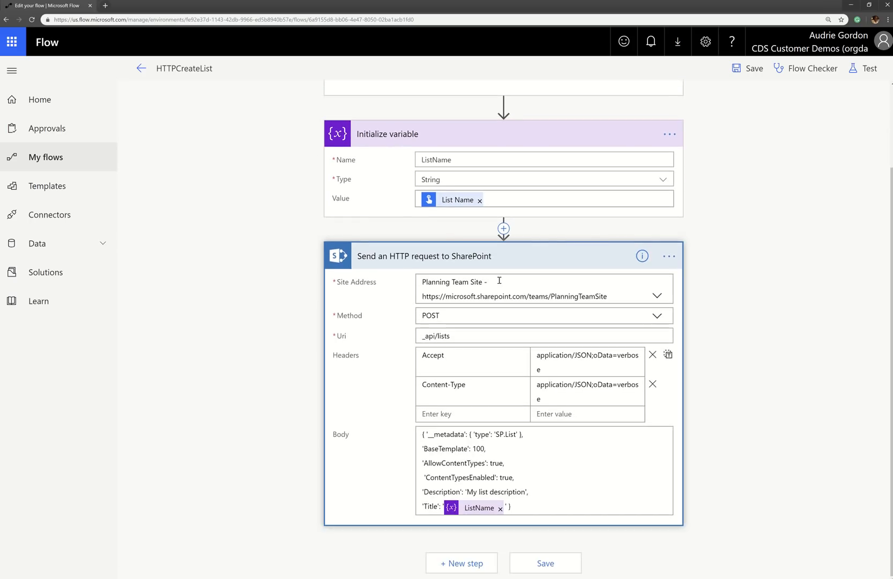
Search for "http" in a new action between Initialize variable and the SharePoint request, then discard that action.
{"action": "left_click", "coordinate": [504, 229]}
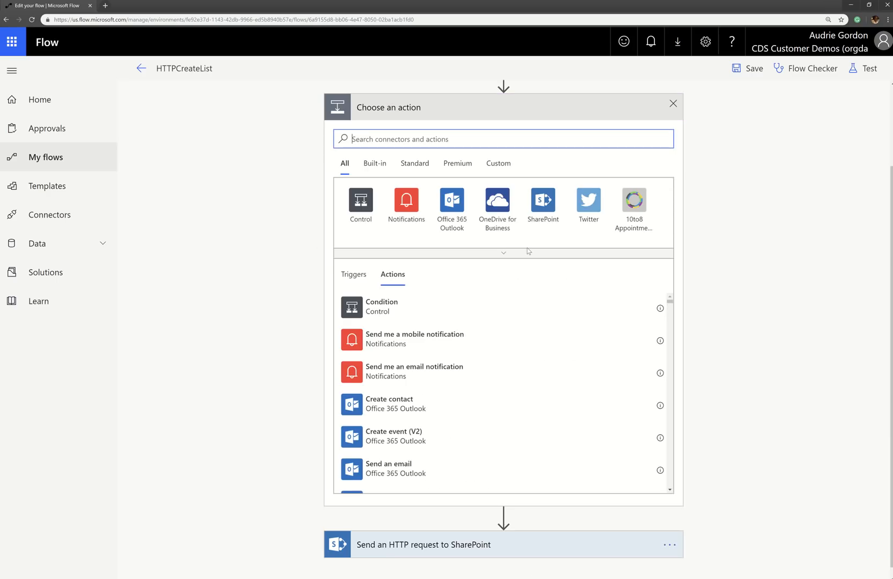
{"action": "type", "text": "http"}
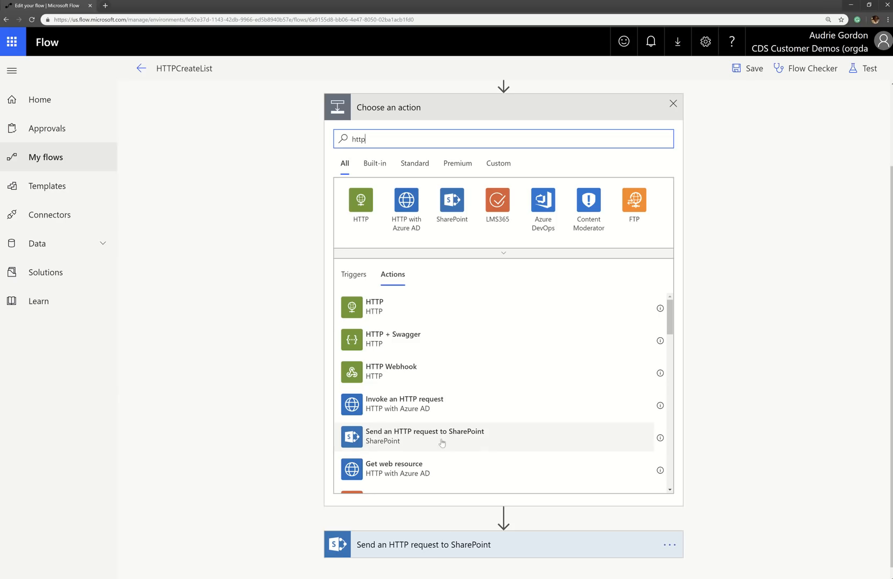
{"action": "left_click", "coordinate": [674, 105]}
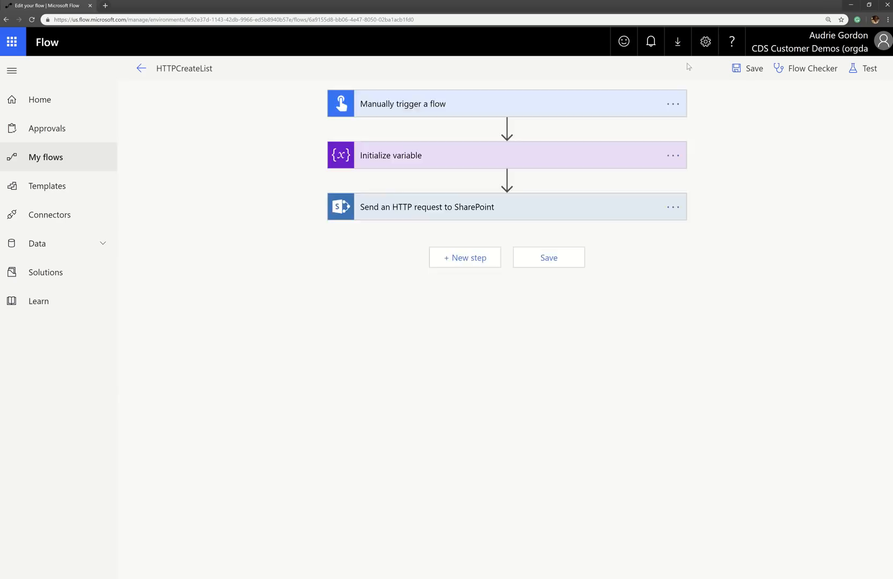
Examine the method, Uri, headers and body of the "Send an HTTP request to SharePoint" action.
{"action": "left_click", "coordinate": [413, 201]}
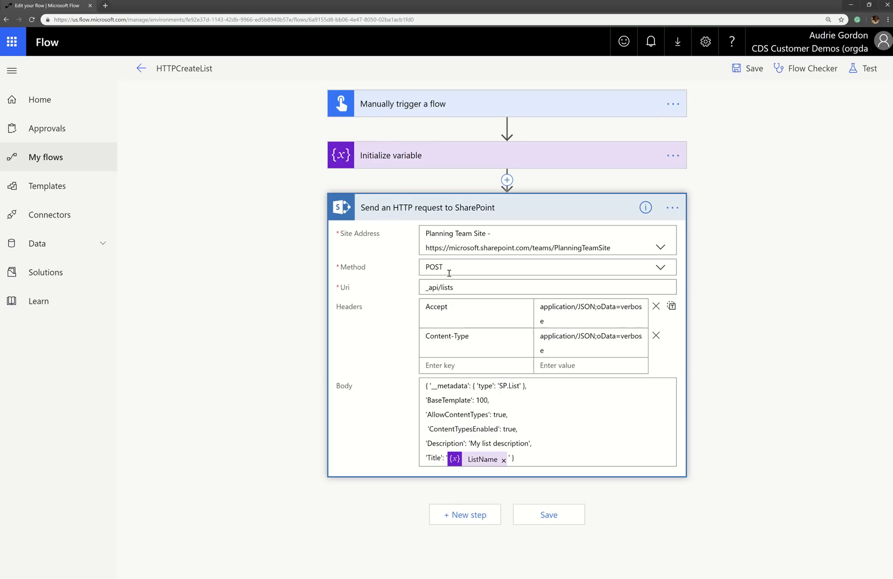
{"action": "left_click_drag", "start_coordinate": [454, 288], "coordinate": [409, 292]}
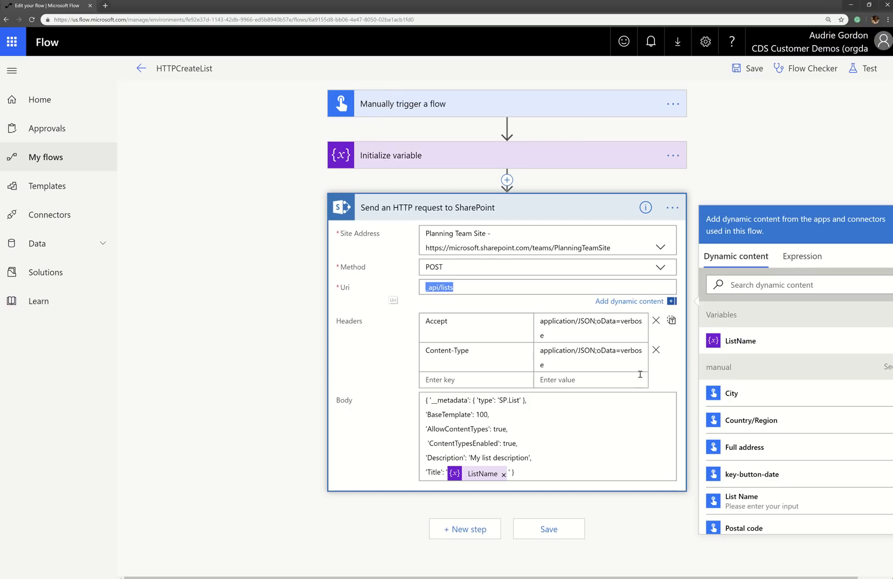
{"action": "left_click", "coordinate": [491, 327]}
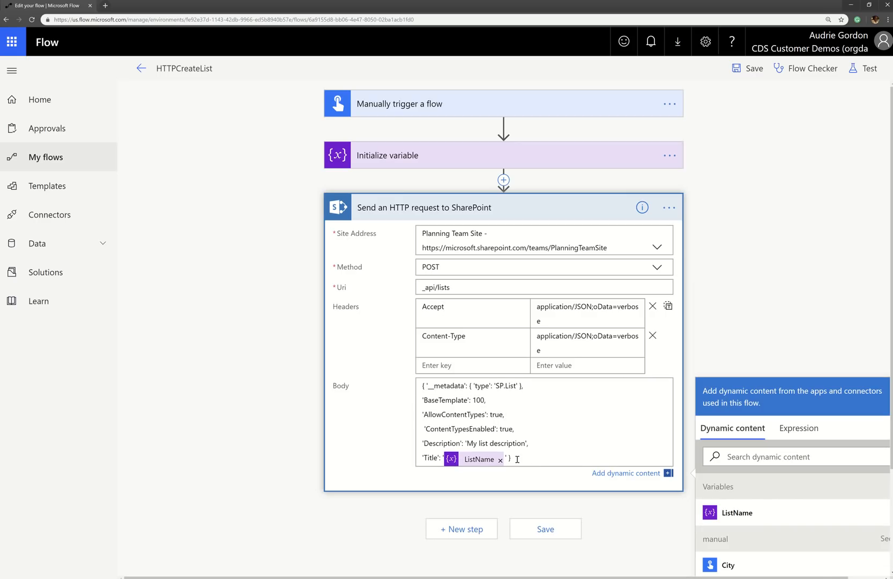
Switch to the Notepad window holding the SP.User snippet, clear its text and shrink the window to uncover the request's body.
{"action": "mouse_move", "coordinate": [417, 566]}
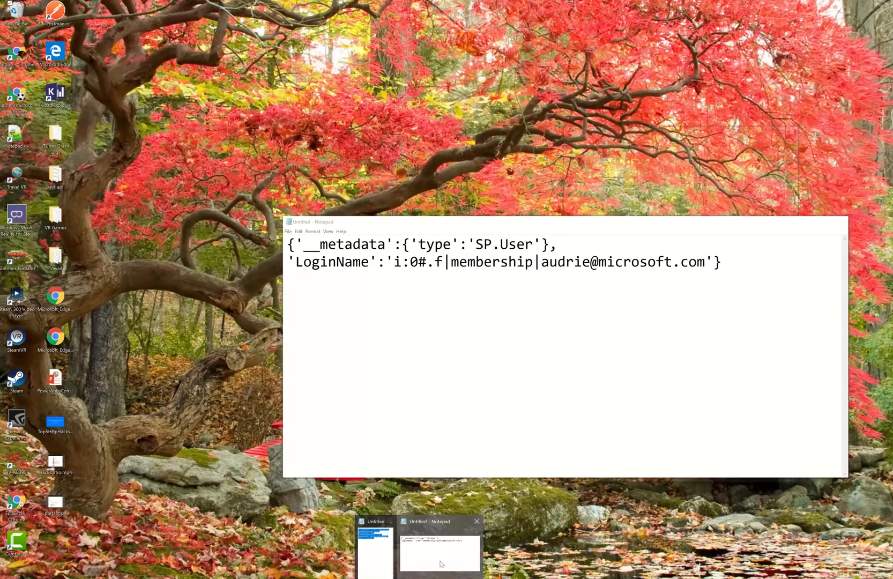
{"action": "left_click", "coordinate": [441, 564]}
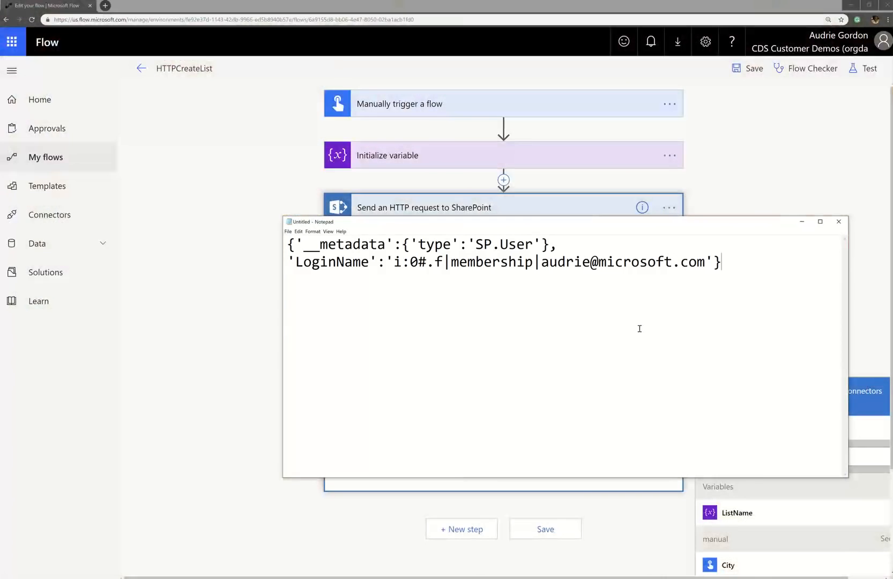
{"action": "left_click_drag", "start_coordinate": [740, 262], "coordinate": [196, 224]}
{"action": "key", "text": "ctrl+x"}
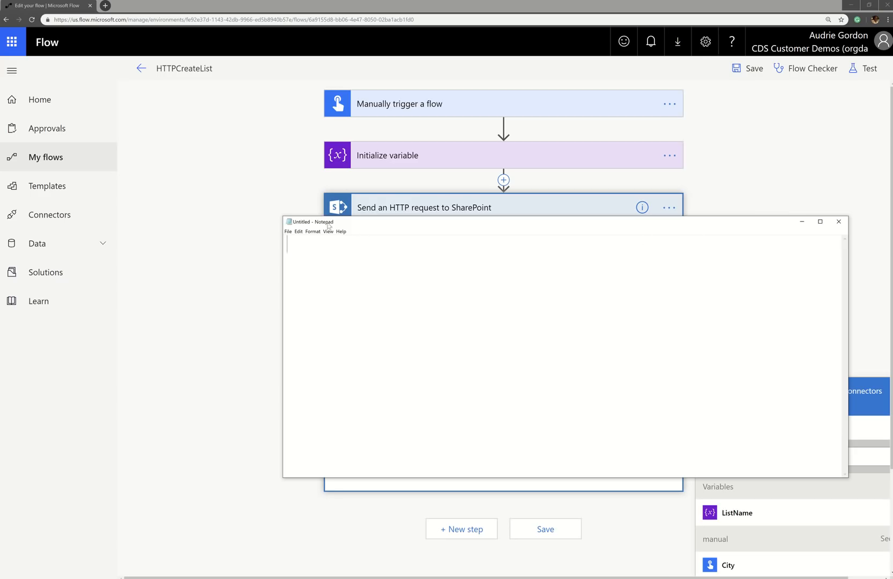
{"action": "left_click_drag", "start_coordinate": [283, 217], "coordinate": [559, 149]}
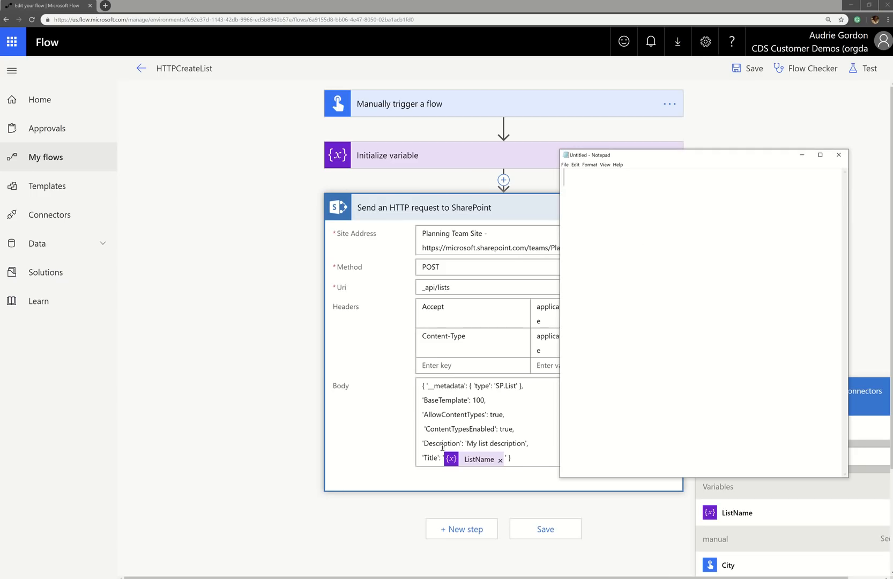
Copy the whole body of the SharePoint request and paste it over the selected text in the other Notepad window.
{"action": "left_click", "coordinate": [532, 404]}
{"action": "key", "text": "ctrl+a"}
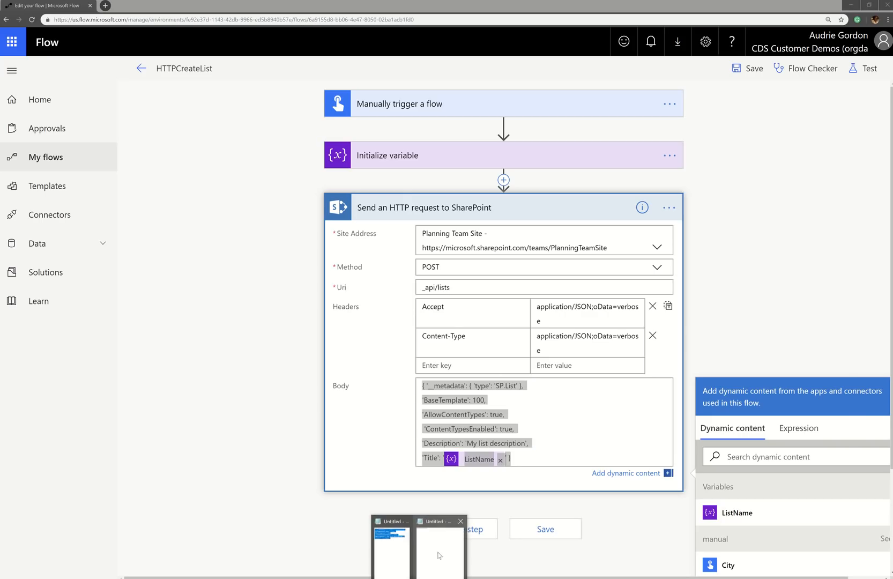
{"action": "left_click", "coordinate": [440, 556]}
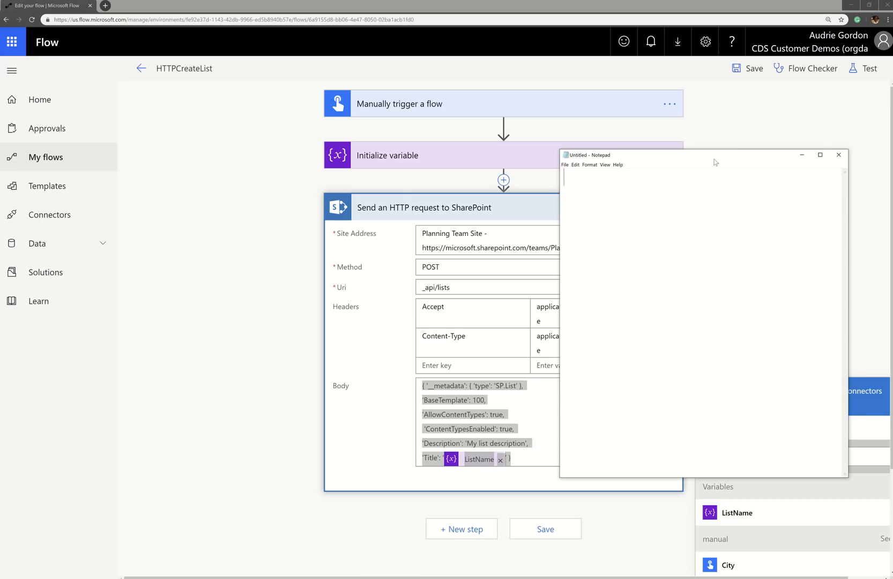
{"action": "mouse_move", "coordinate": [423, 576]}
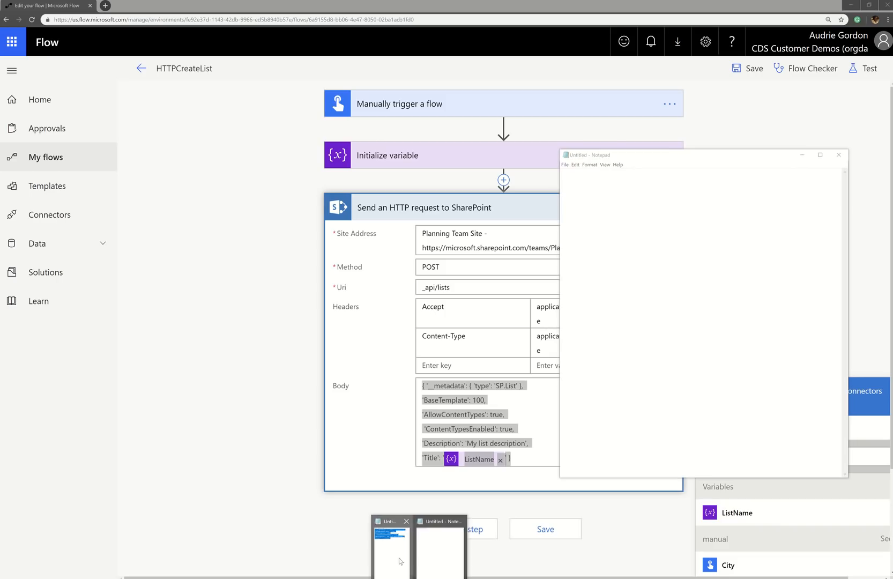
{"action": "left_click", "coordinate": [401, 561]}
{"action": "key", "text": "ctrl+v"}
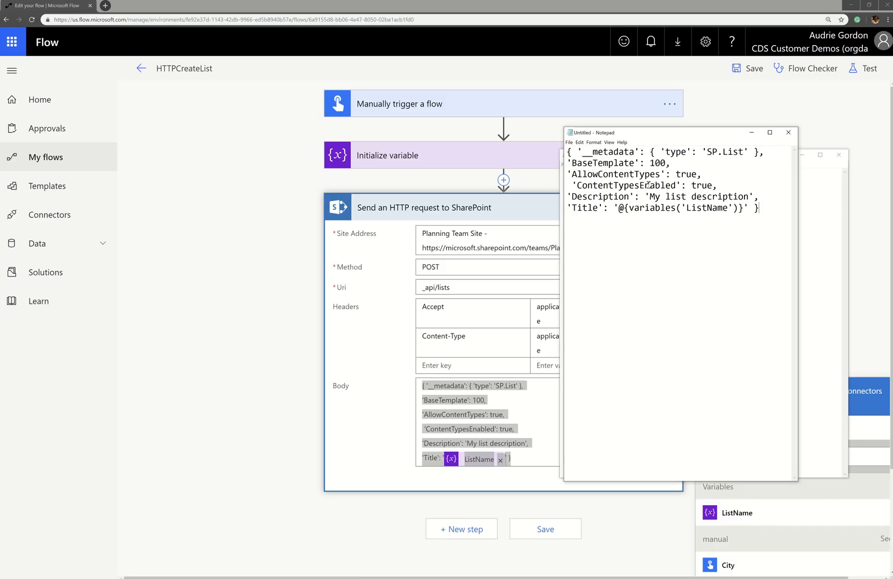
Set the Notepad font size to 26 and enlarge the window so each line of the snippet fits without wrapping.
{"action": "left_click", "coordinate": [590, 145]}
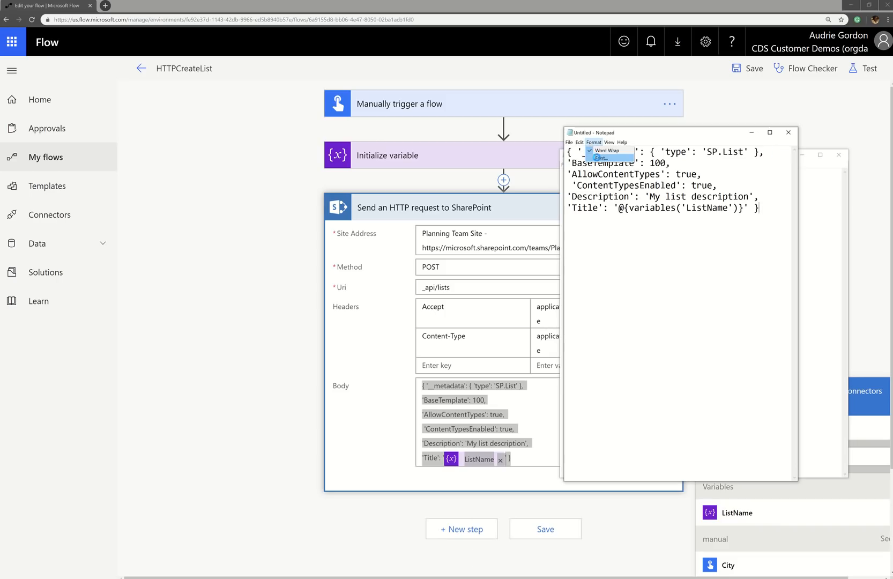
{"action": "left_click", "coordinate": [599, 158]}
{"action": "left_click", "coordinate": [707, 250]}
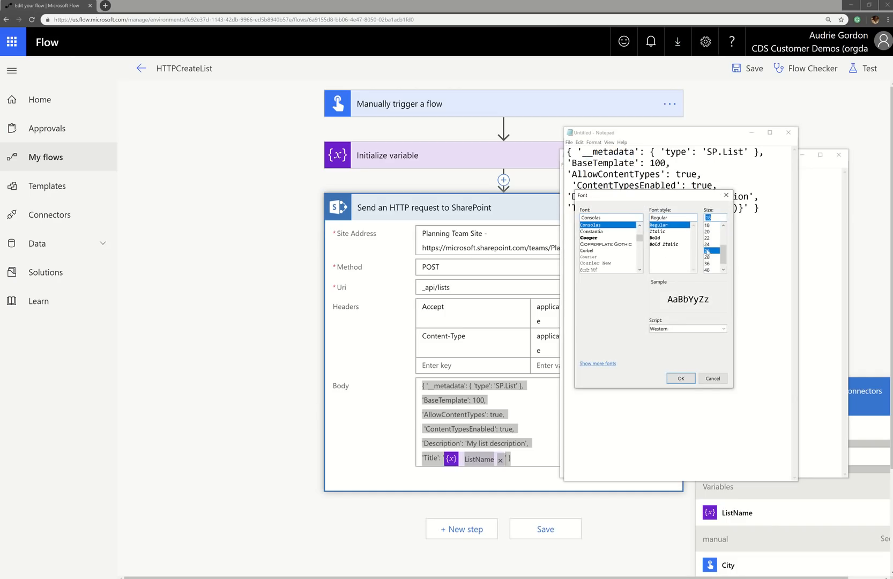
{"action": "left_click", "coordinate": [682, 379]}
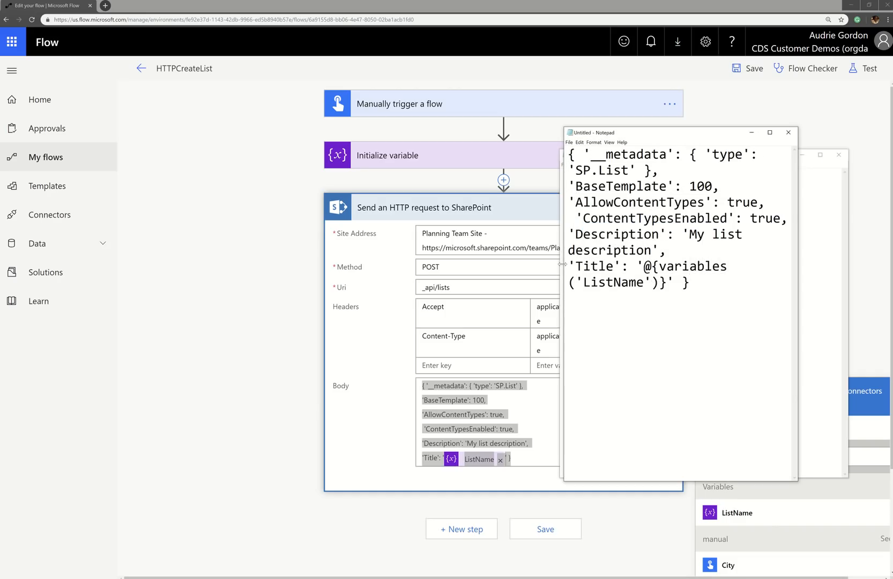
{"action": "left_click_drag", "start_coordinate": [563, 263], "coordinate": [515, 266]}
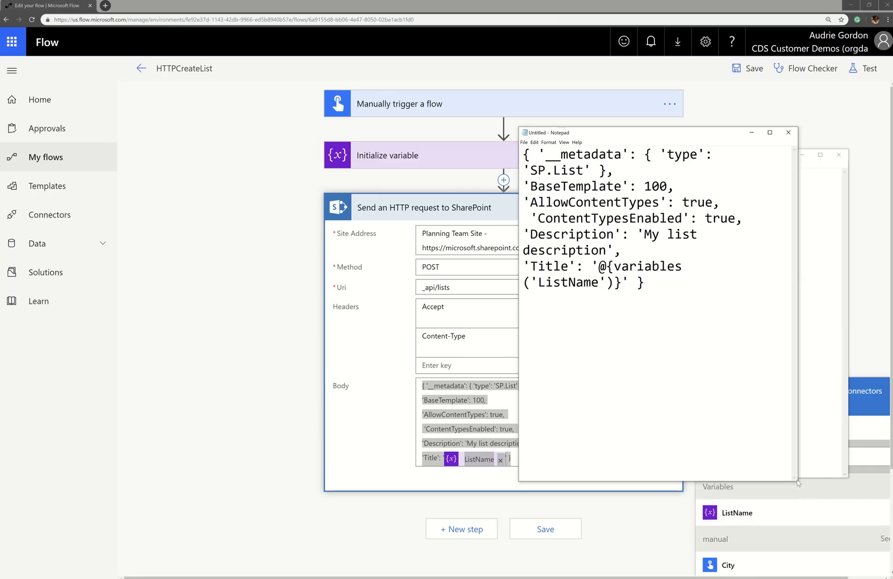
{"action": "left_click_drag", "start_coordinate": [799, 483], "coordinate": [890, 560]}
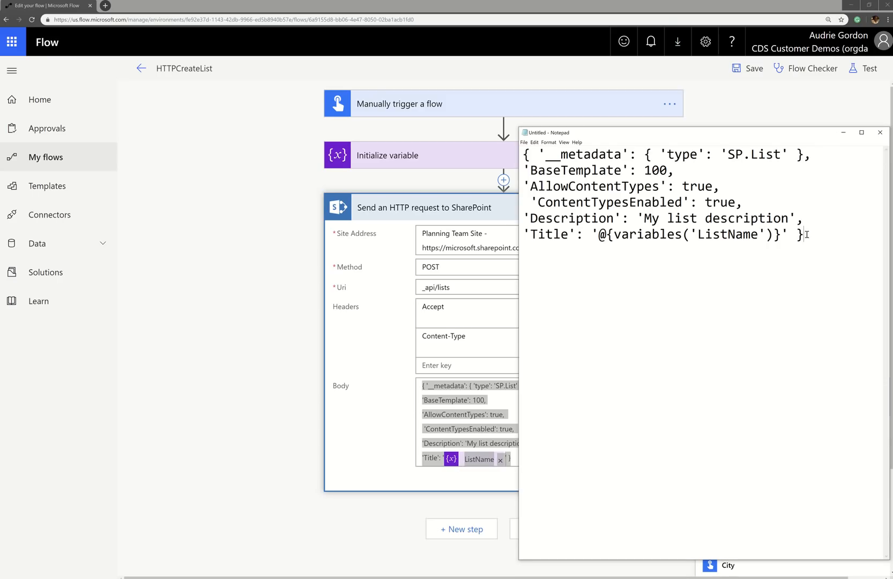
Simplify the snippet's last line to 'Title':'ListName' plus the closing brace by removing the variables expression and extra punctuation.
{"action": "key", "text": "BackSpace"}
{"action": "key", "text": "BackSpace"}
{"action": "key", "text": "BackSpace"}
{"action": "left_click_drag", "start_coordinate": [690, 234], "coordinate": [592, 235]}
{"action": "key", "text": "BackSpace"}
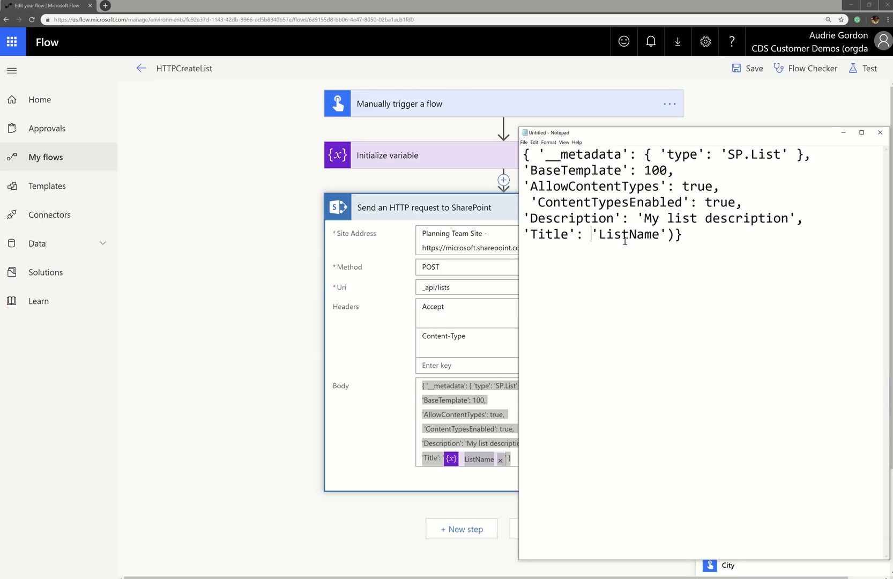
{"action": "left_click", "coordinate": [674, 236]}
{"action": "key", "text": "BackSpace"}
{"action": "left_click", "coordinate": [593, 236]}
{"action": "key", "text": "BackSpace"}
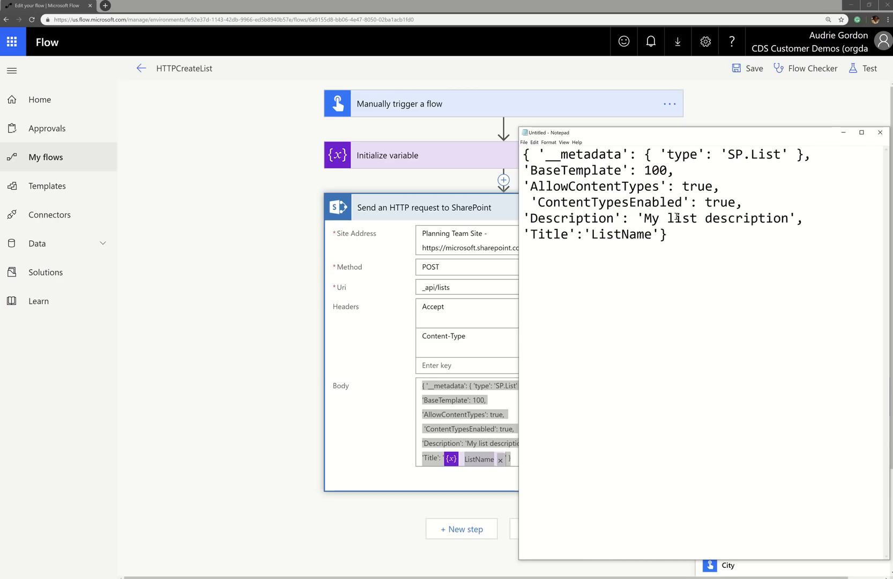
Review the snippet's overall structure and its '__metadata' entry, and close the empty Notepad window.
{"action": "left_click_drag", "start_coordinate": [688, 239], "coordinate": [490, 142]}
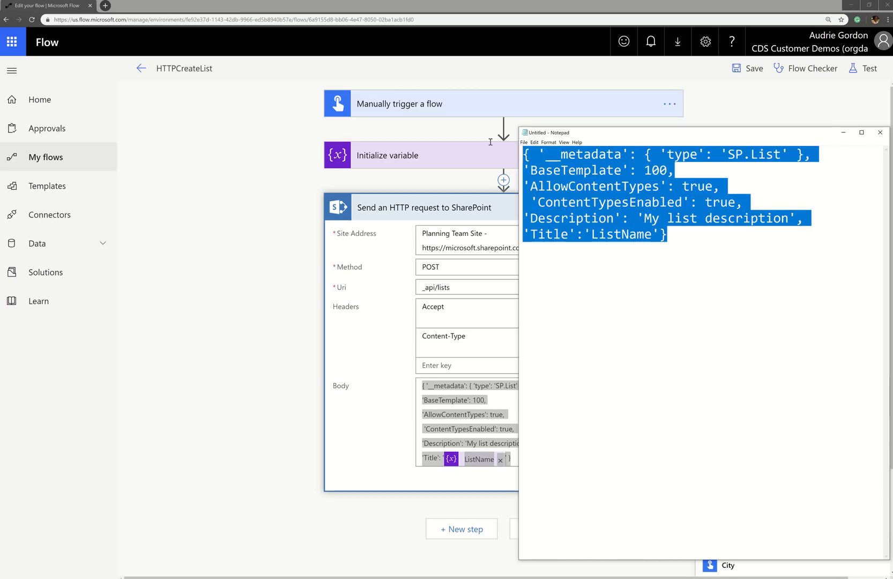
{"action": "left_click", "coordinate": [664, 244]}
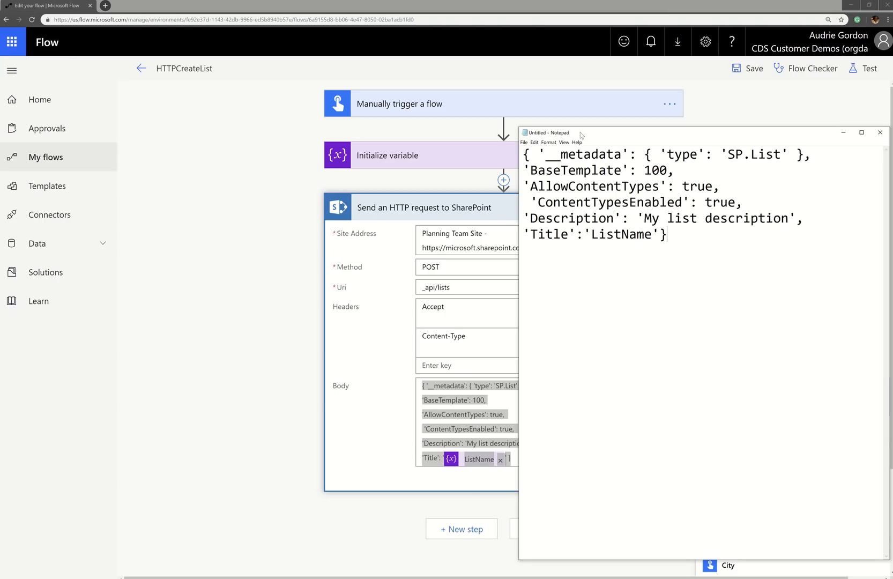
{"action": "left_click_drag", "start_coordinate": [596, 137], "coordinate": [366, 95]}
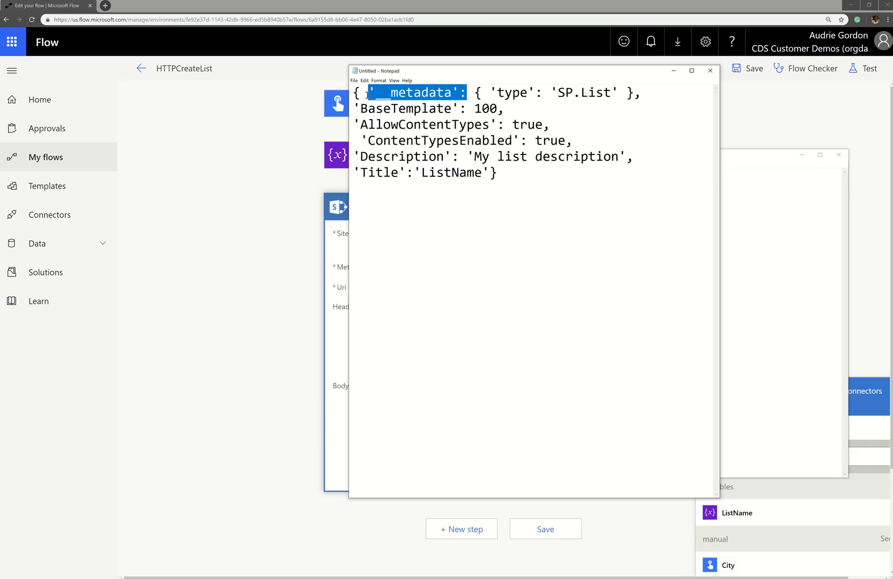
{"action": "left_click", "coordinate": [377, 94]}
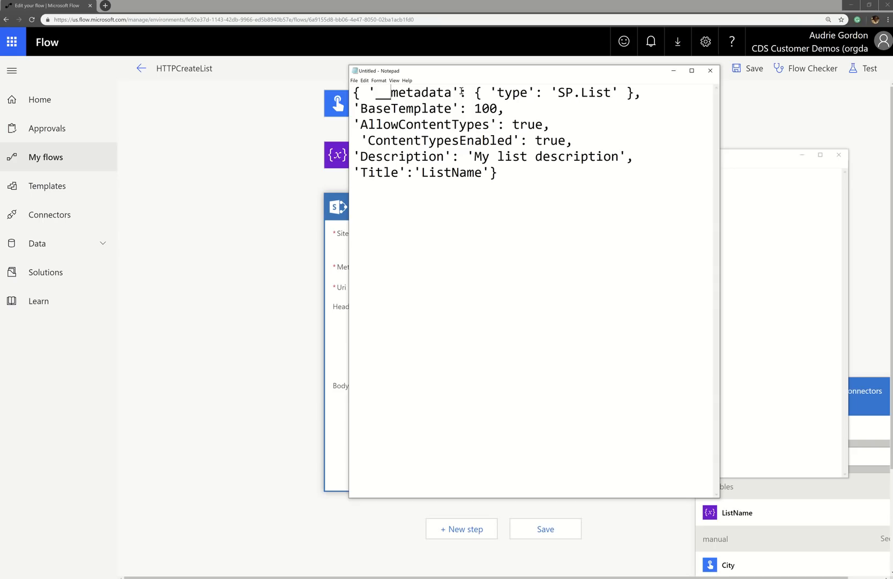
{"action": "left_click", "coordinate": [461, 93]}
{"action": "left_click", "coordinate": [474, 93]}
{"action": "left_click_drag", "start_coordinate": [475, 94], "coordinate": [562, 305]}
{"action": "left_click", "coordinate": [845, 155]}
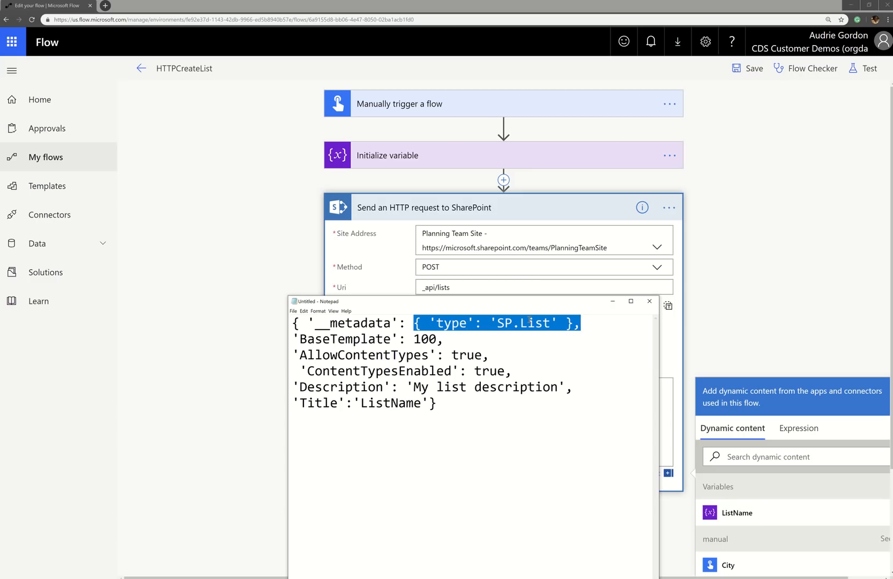
Highlight the SP.List type and the BaseTemplate line in the snippet, with the window moved clear of the request's body.
{"action": "left_click_drag", "start_coordinate": [499, 324], "coordinate": [553, 326]}
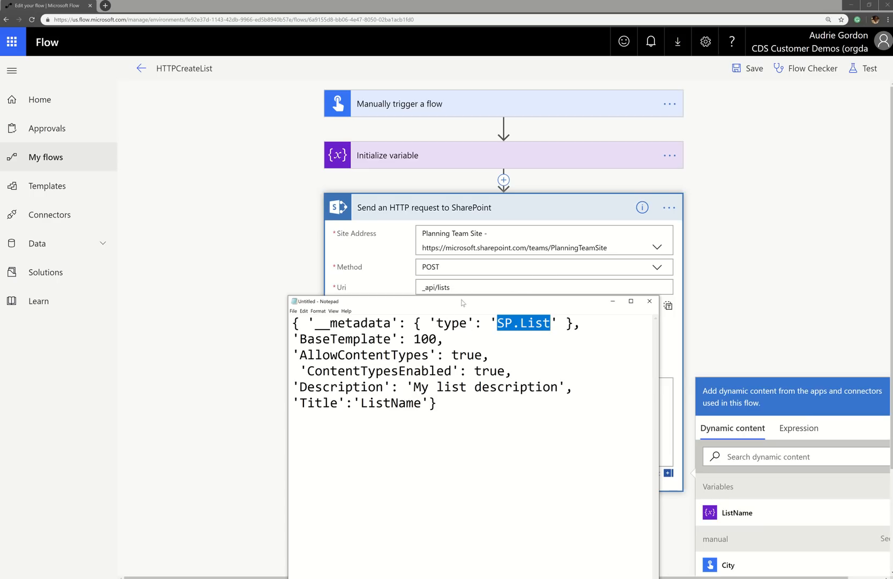
{"action": "left_click_drag", "start_coordinate": [474, 305], "coordinate": [572, 141]}
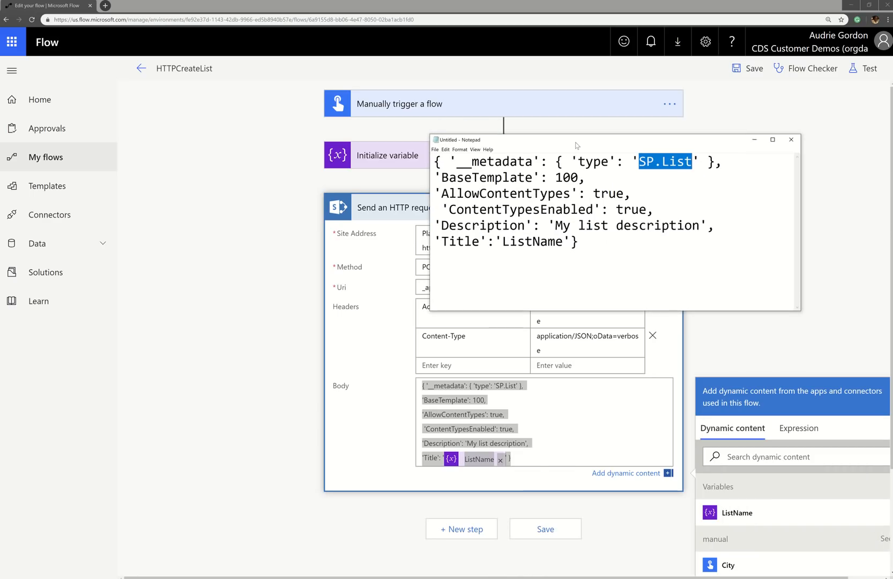
{"action": "left_click", "coordinate": [585, 180]}
{"action": "left_click_drag", "start_coordinate": [585, 179], "coordinate": [409, 179]}
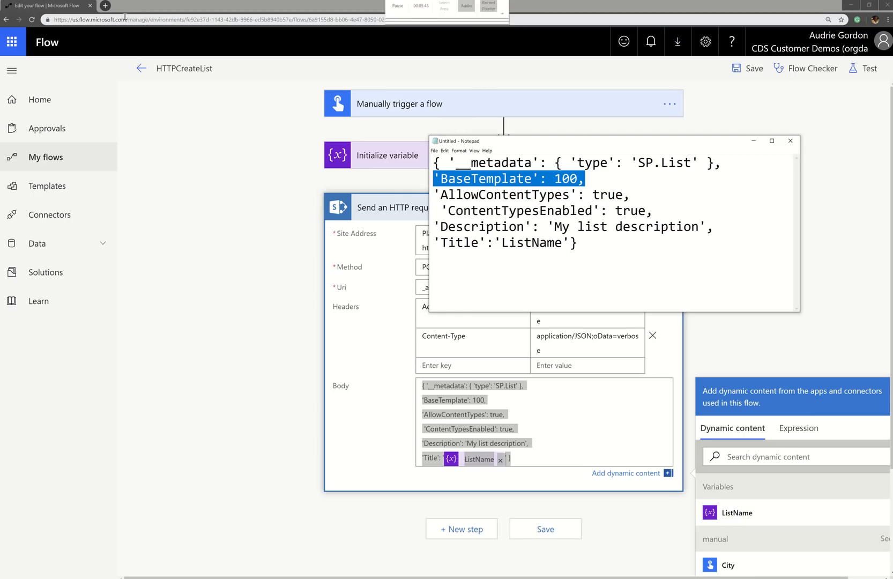
Switch to Edge and open the SPListTemplateType enumeration page from the Http folder of the SharePoint favorites.
{"action": "left_click", "coordinate": [105, 5]}
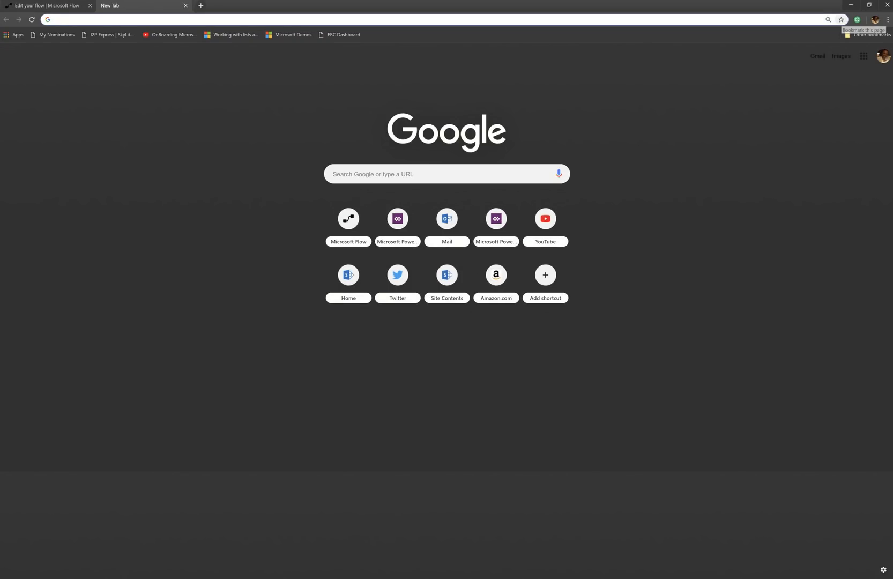
{"action": "left_click", "coordinate": [243, 578]}
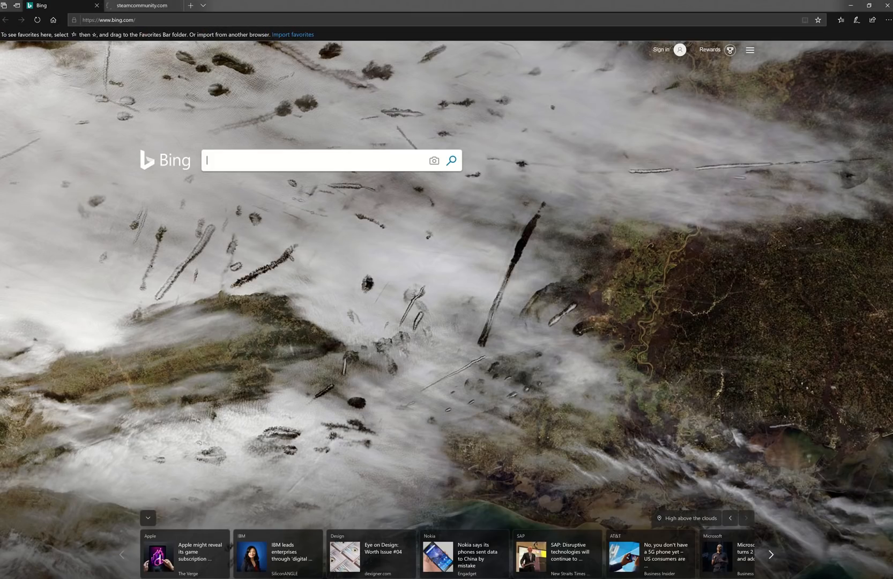
{"action": "left_click", "coordinate": [841, 20]}
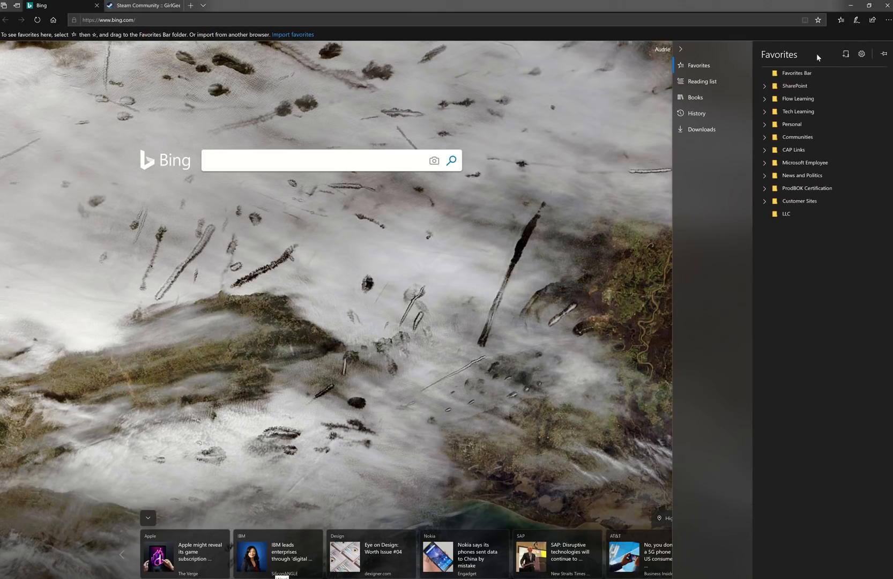
{"action": "left_click", "coordinate": [786, 86]}
{"action": "left_click", "coordinate": [793, 98]}
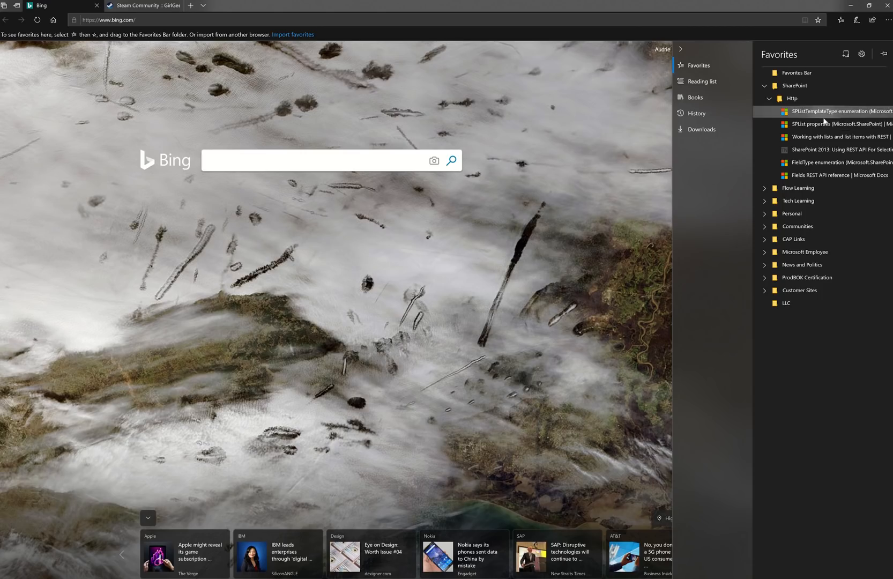
{"action": "left_click", "coordinate": [824, 113]}
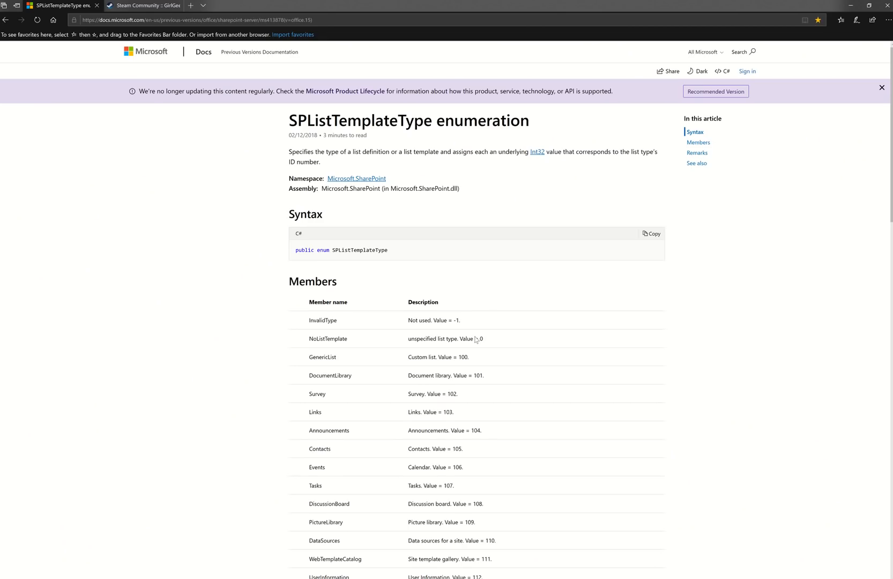
Enlarge the Members table and examine the description and value of the GenericList template type.
{"action": "scroll", "coordinate": [476, 321], "scroll_direction": "up", "scroll_amount": 3, "text": "ctrl"}
{"action": "scroll", "coordinate": [475, 315], "scroll_direction": "up", "scroll_amount": 4, "text": "ctrl"}
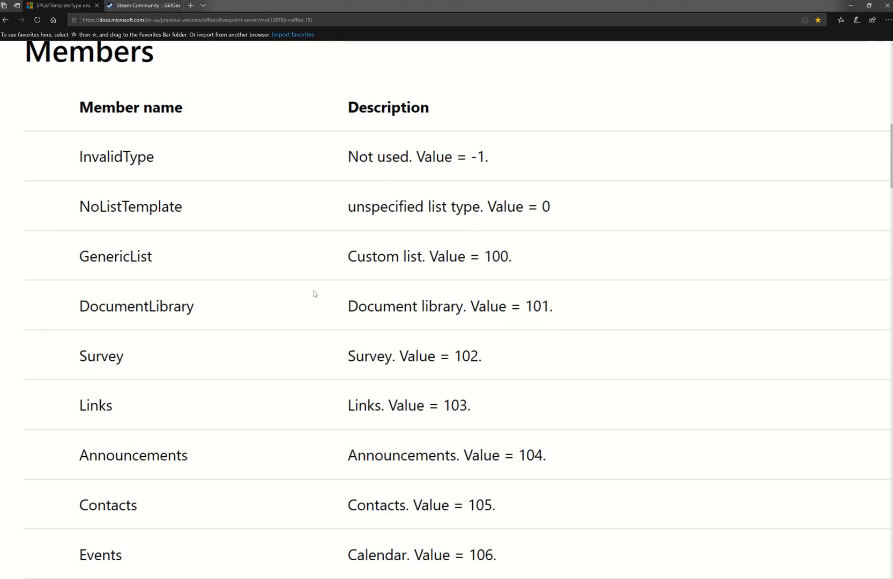
{"action": "left_click_drag", "start_coordinate": [508, 257], "coordinate": [487, 258]}
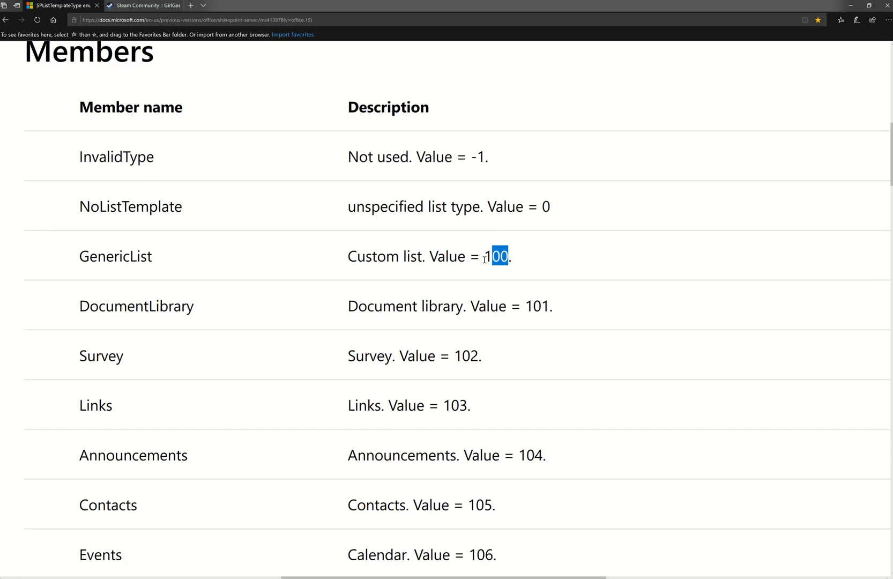
{"action": "left_click_drag", "start_coordinate": [347, 257], "coordinate": [424, 259]}
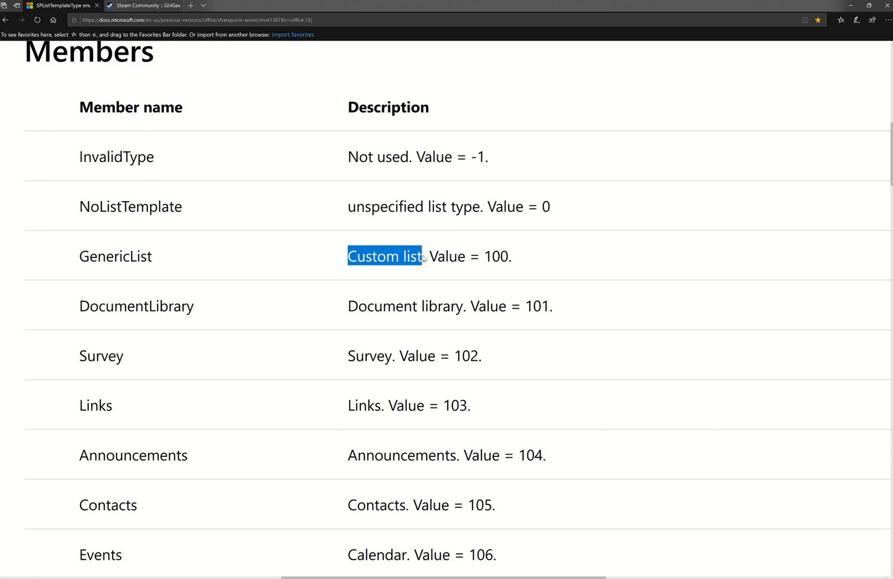
{"action": "left_click", "coordinate": [422, 256]}
{"action": "right_click", "coordinate": [423, 255]}
{"action": "left_click", "coordinate": [307, 310]}
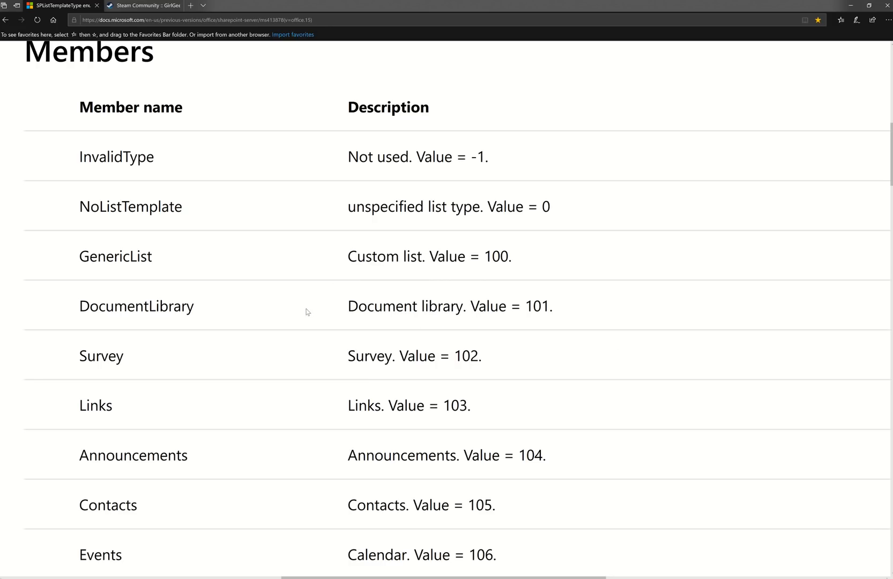
Examine the values of the DocumentLibrary, Survey and Links template types and the other members of the table.
{"action": "double_click", "coordinate": [527, 307]}
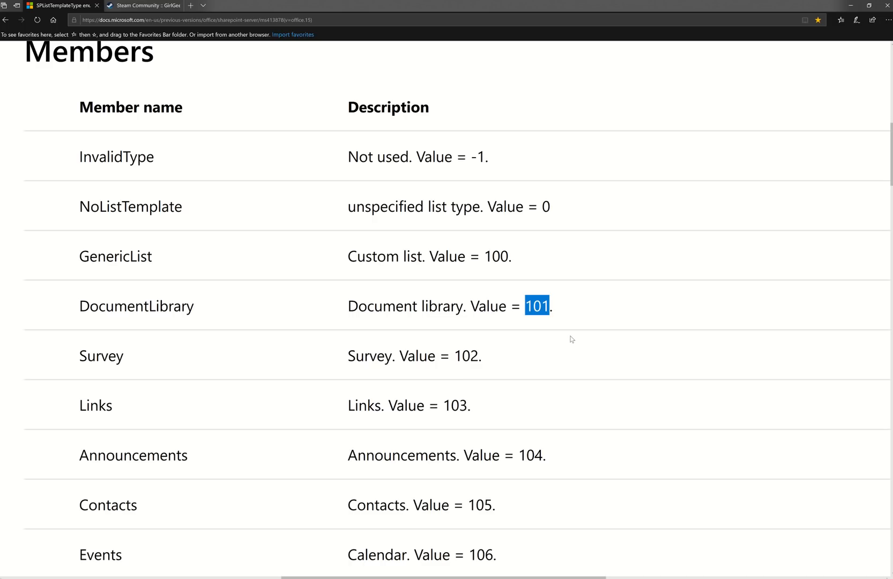
{"action": "scroll", "coordinate": [443, 371], "scroll_direction": "down", "scroll_amount": 3}
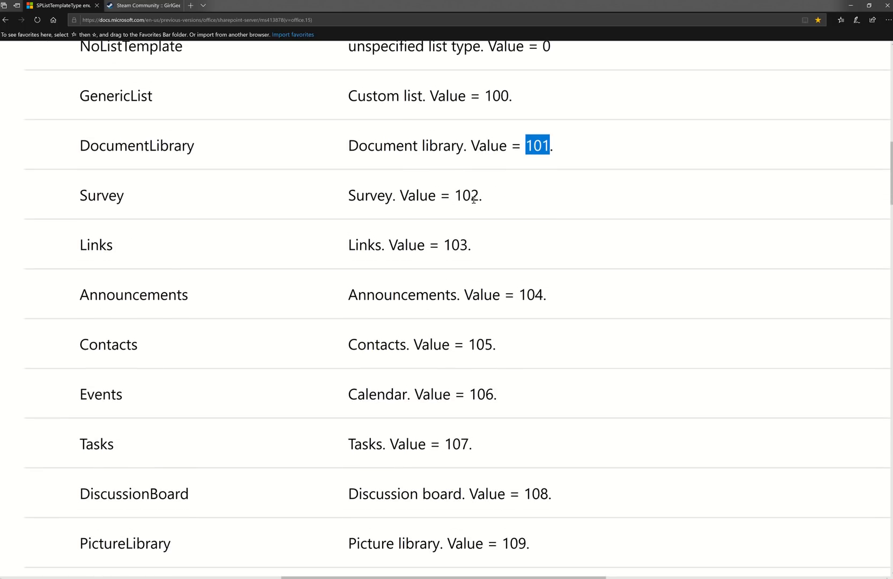
{"action": "left_click_drag", "start_coordinate": [474, 197], "coordinate": [459, 197]}
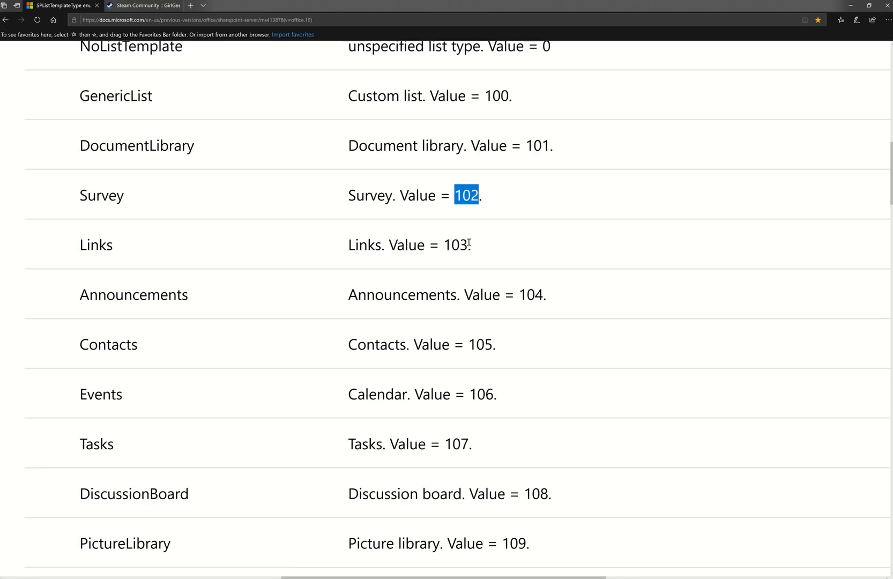
{"action": "left_click_drag", "start_coordinate": [471, 245], "coordinate": [447, 245]}
{"action": "scroll", "coordinate": [261, 325], "scroll_direction": "down", "scroll_amount": 4}
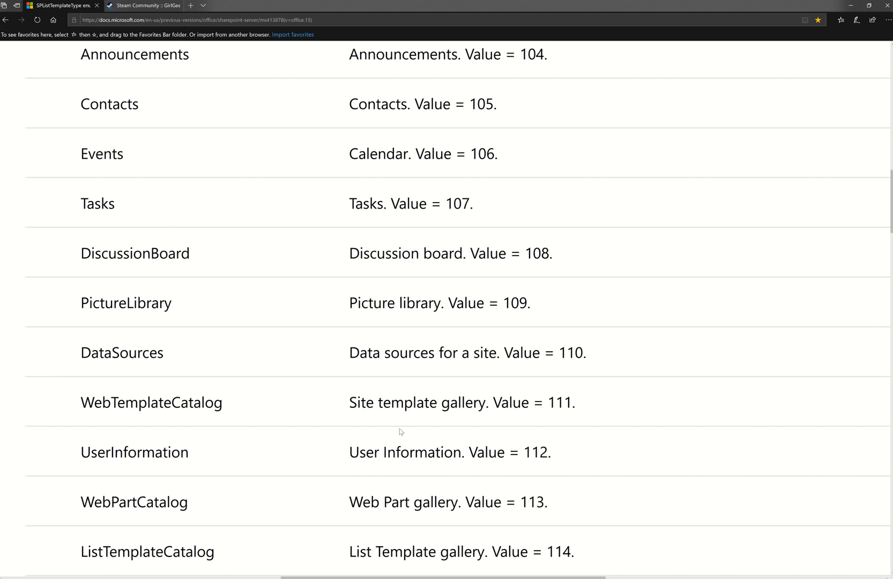
{"action": "scroll", "coordinate": [399, 431], "scroll_direction": "up", "scroll_amount": 15}
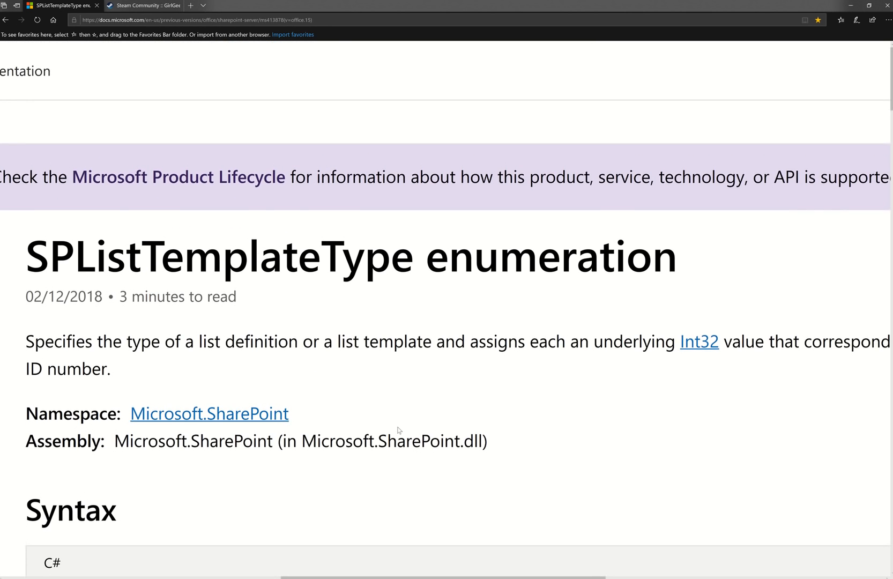
{"action": "scroll", "coordinate": [399, 430], "scroll_direction": "down", "scroll_amount": 10}
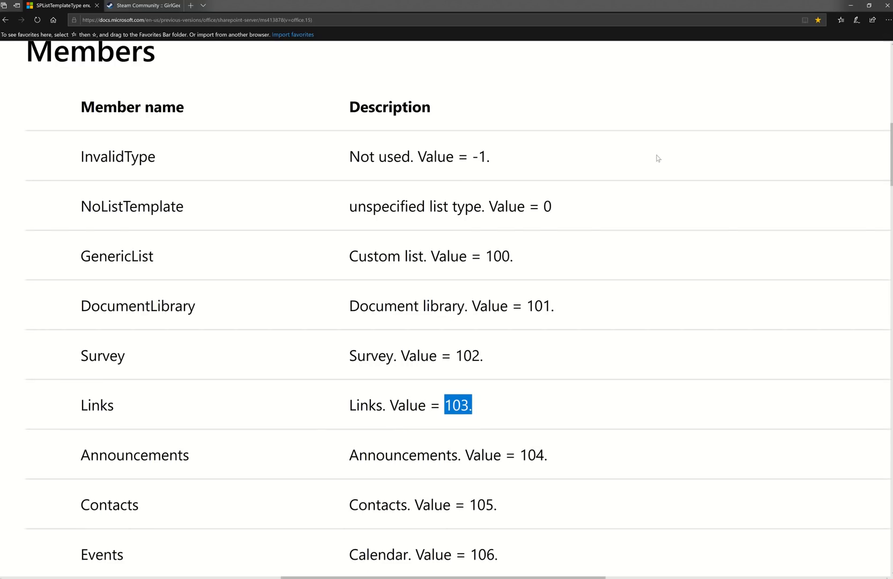
{"action": "key", "text": "alt+Tab"}
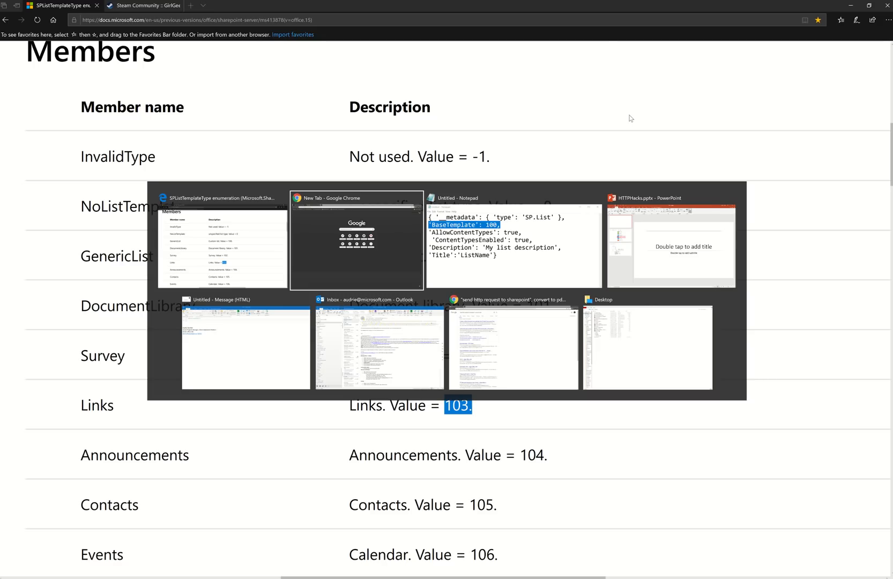
Switch to Chrome, close the empty new tab and return to the HTTPCreateList flow with the request body's text deselected.
{"action": "key", "text": "alt+Tab"}
{"action": "key", "text": "alt+Tab"}
{"action": "key", "text": "alt+Tab"}
{"action": "key", "text": "alt+Tab"}
{"action": "key", "text": "alt+Tab"}
{"action": "key", "text": "alt+Tab"}
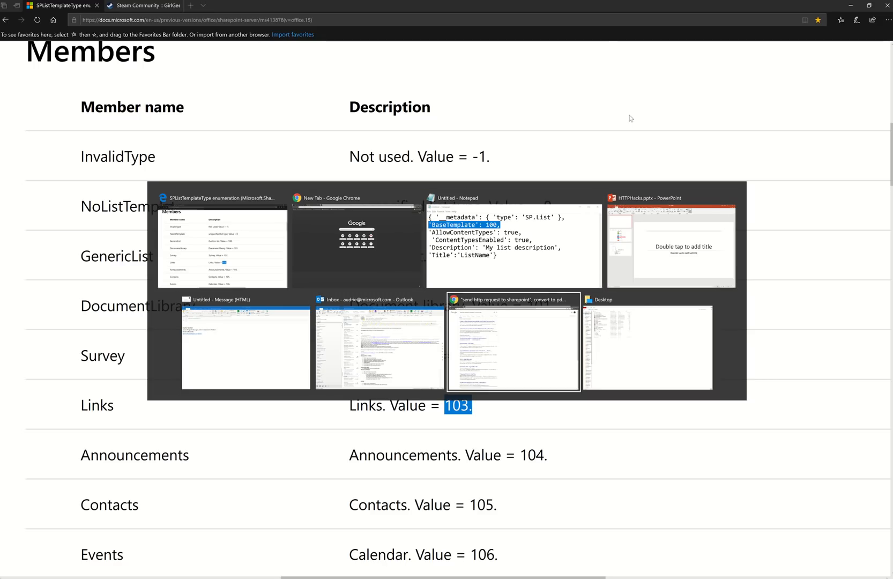
{"action": "key", "text": "alt+Tab"}
{"action": "key", "text": "alt+Tab"}
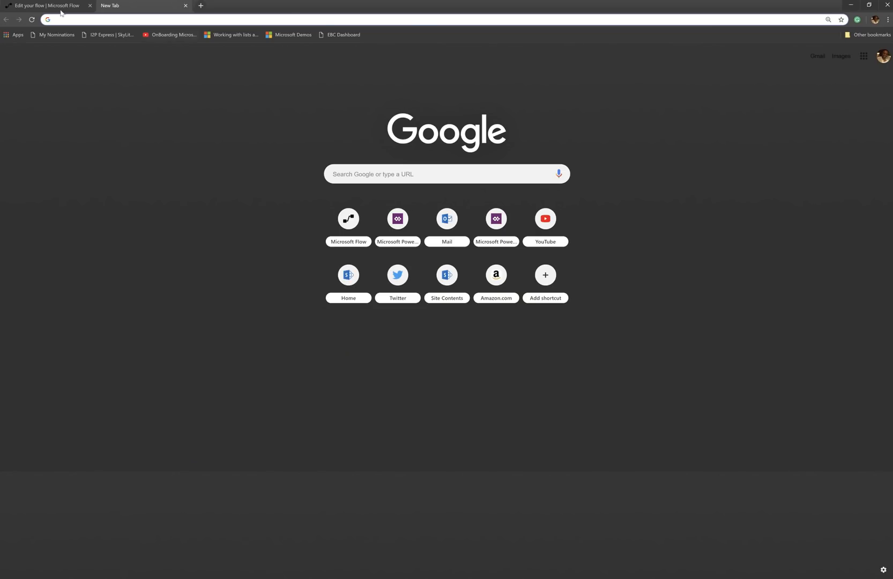
{"action": "left_click", "coordinate": [75, 6]}
{"action": "left_click", "coordinate": [185, 5]}
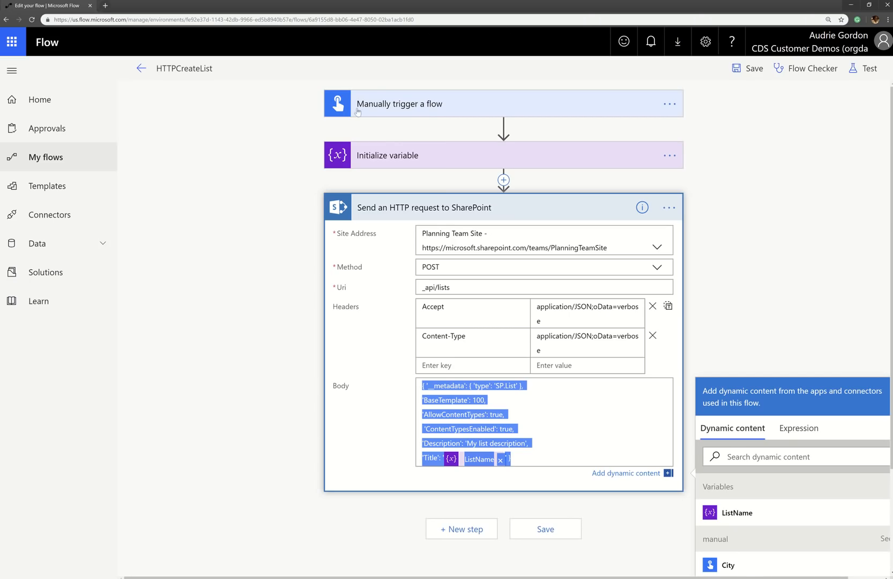
{"action": "left_click", "coordinate": [540, 400]}
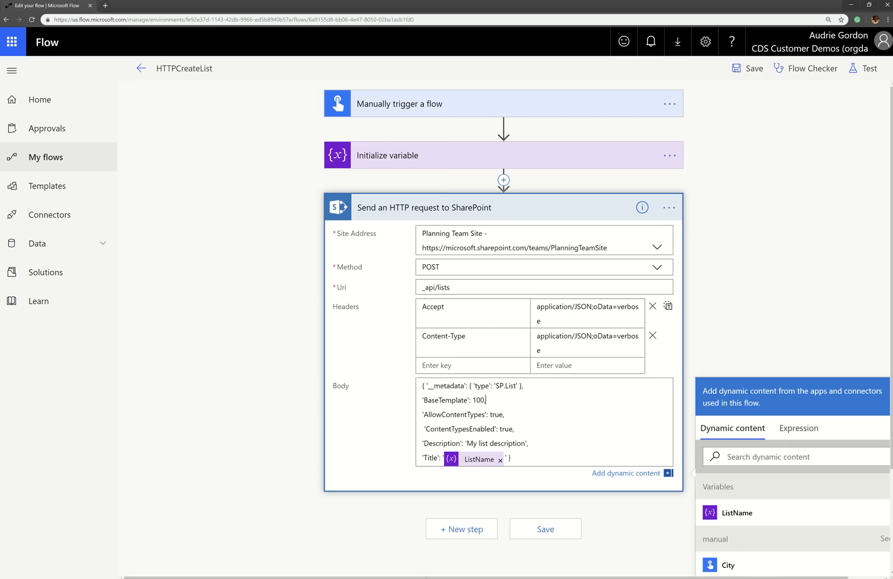
Switch to Notepad and highlight the snippet's content type lines and its Description, Title and BaseTemplate lines in turn.
{"action": "key", "text": "alt+Tab"}
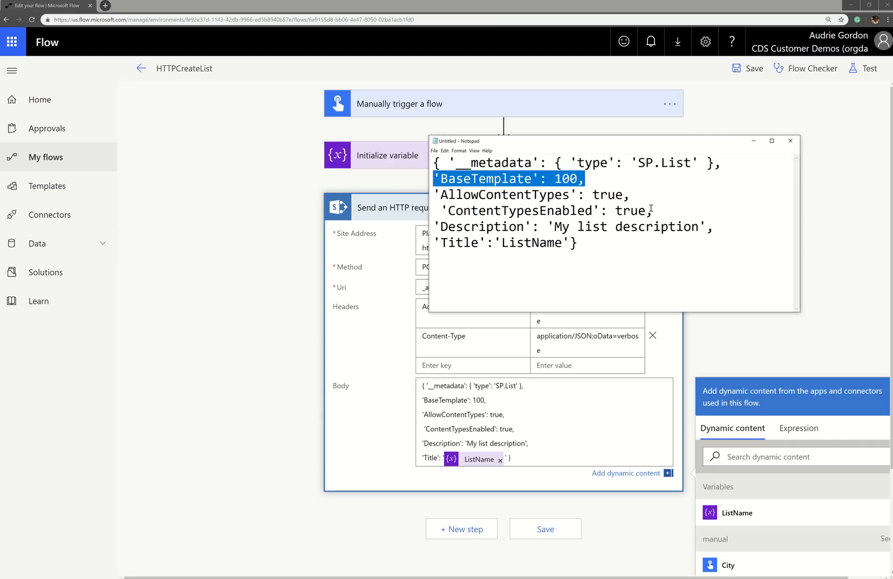
{"action": "left_click_drag", "start_coordinate": [651, 209], "coordinate": [428, 191]}
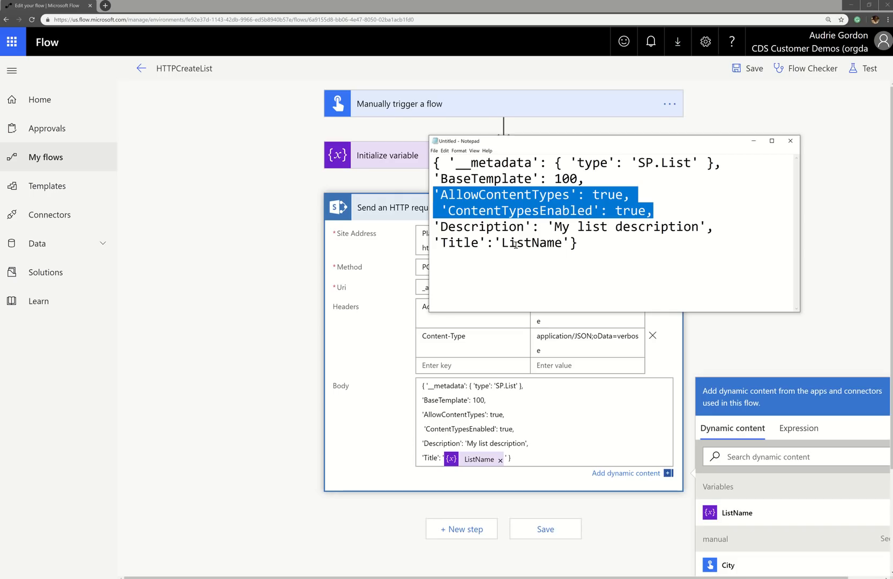
{"action": "left_click_drag", "start_coordinate": [716, 227], "coordinate": [416, 234]}
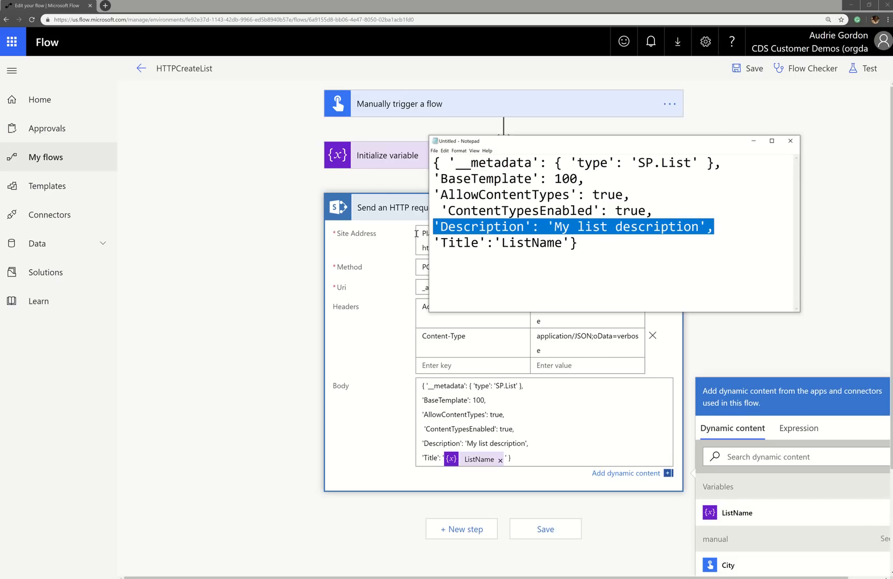
{"action": "left_click_drag", "start_coordinate": [570, 244], "coordinate": [408, 247]}
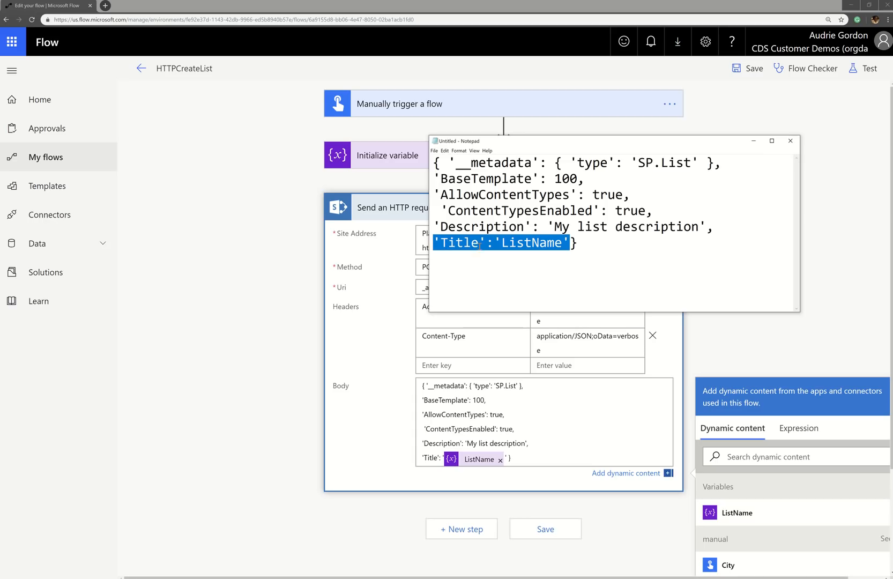
{"action": "left_click", "coordinate": [595, 183]}
{"action": "left_click_drag", "start_coordinate": [585, 180], "coordinate": [434, 182]}
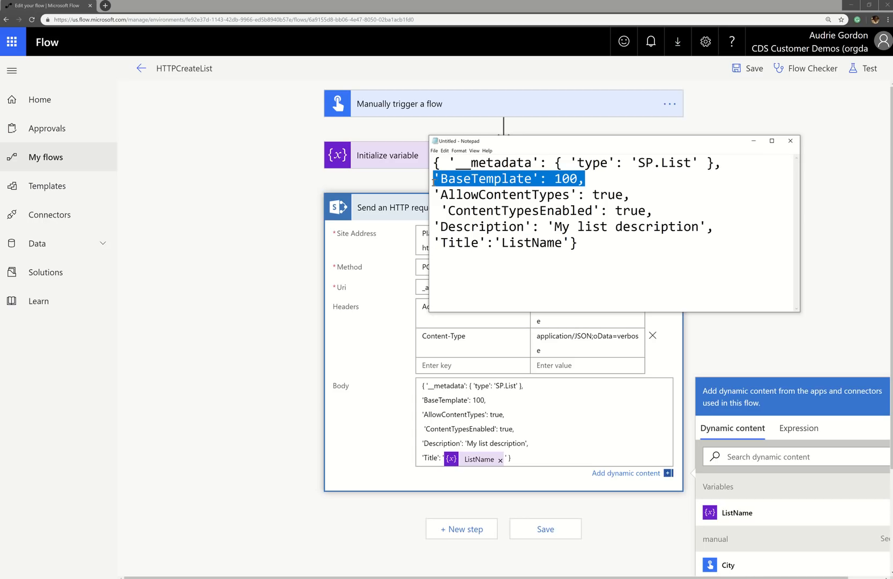
{"action": "left_click_drag", "start_coordinate": [570, 244], "coordinate": [408, 243]}
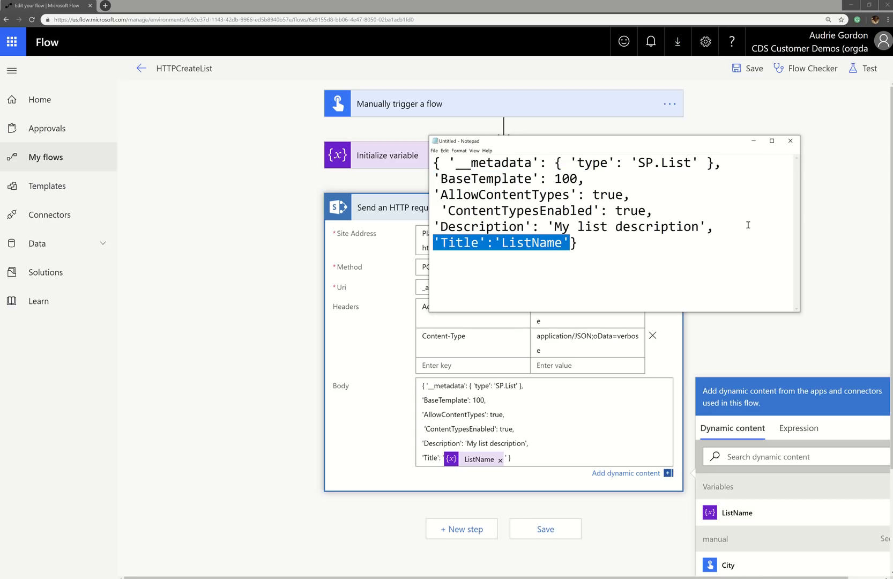
{"action": "left_click_drag", "start_coordinate": [717, 228], "coordinate": [407, 224]}
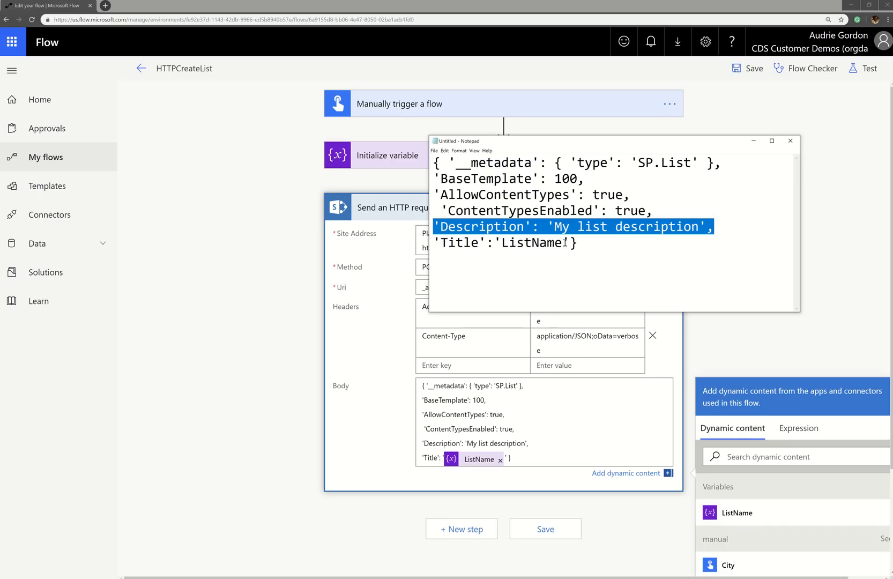
Move the 'Title':'ListName' line directly below BaseTemplate, ending it with a comma, and attach the closing brace to the Description line.
{"action": "left_click_drag", "start_coordinate": [569, 244], "coordinate": [428, 236]}
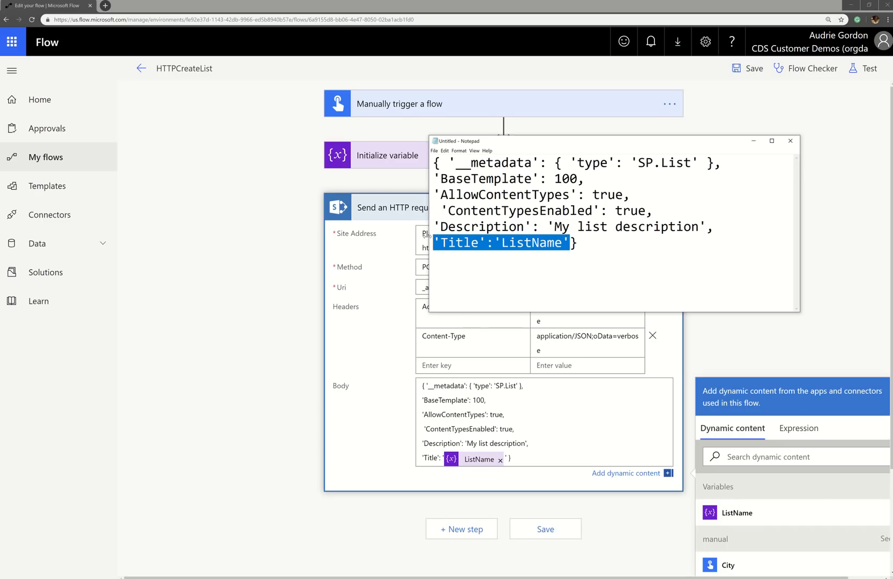
{"action": "key", "text": "ctrl+x"}
{"action": "left_click", "coordinate": [609, 180]}
{"action": "key", "text": "Return"}
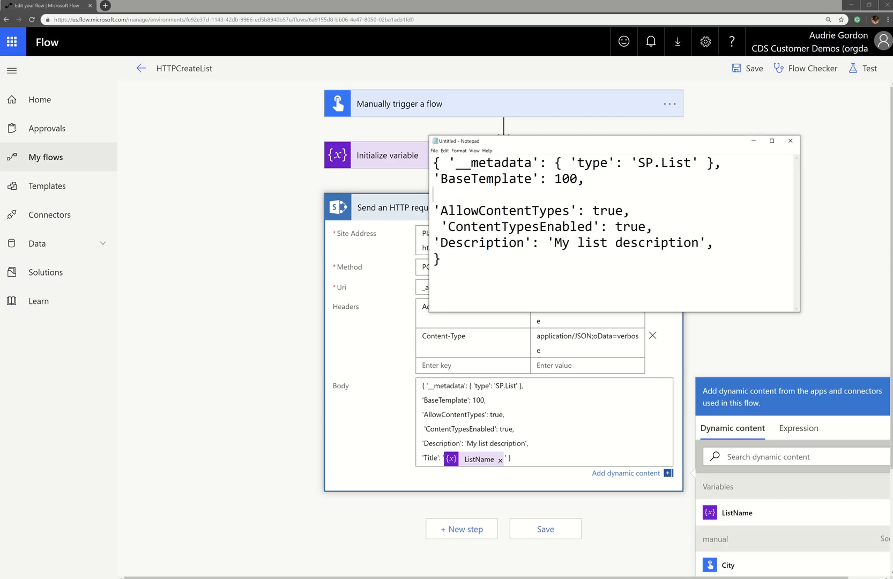
{"action": "key", "text": "ctrl+v"}
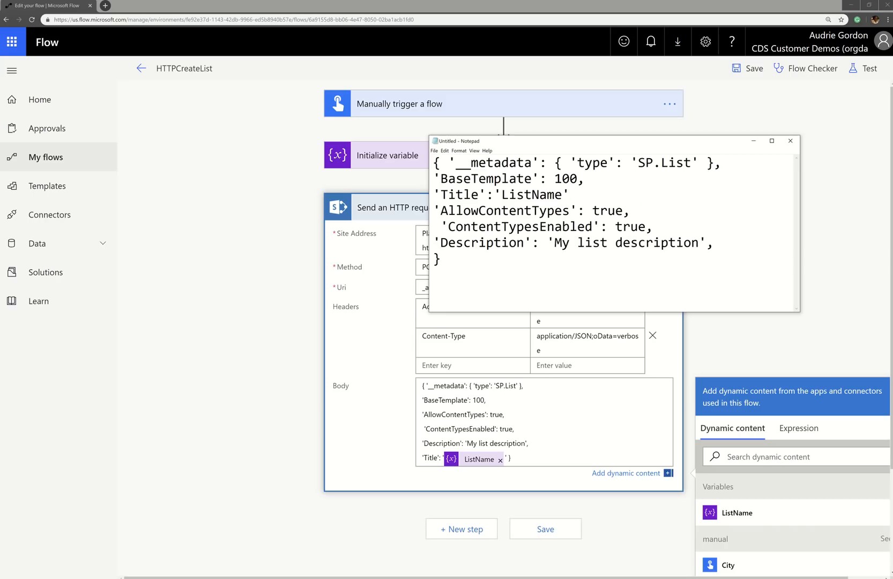
{"action": "type", "text": ","}
{"action": "left_click", "coordinate": [433, 260]}
{"action": "key", "text": "BackSpace"}
{"action": "key", "text": "BackSpace"}
Move the Description line directly below Title, ending it with a comma, and put the closing brace right after the ContentTypesEnabled value.
{"action": "left_click_drag", "start_coordinate": [706, 244], "coordinate": [421, 244]}
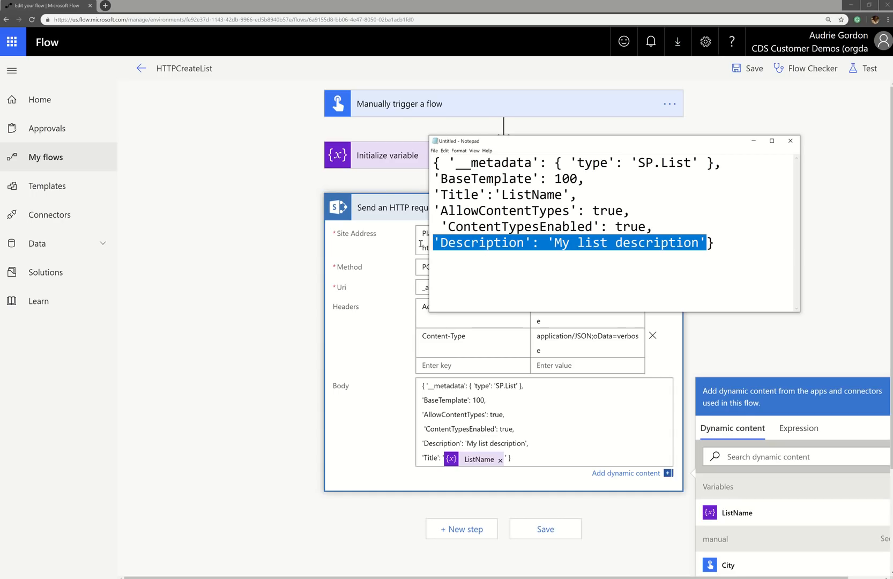
{"action": "key", "text": "ctrl+x"}
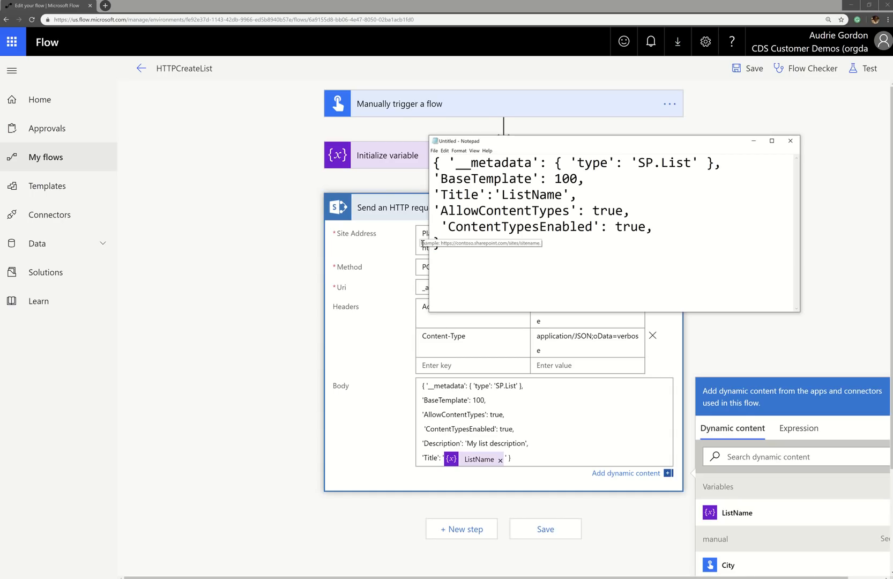
{"action": "left_click", "coordinate": [578, 194]}
{"action": "key", "text": "Return"}
{"action": "key", "text": "ctrl+v"}
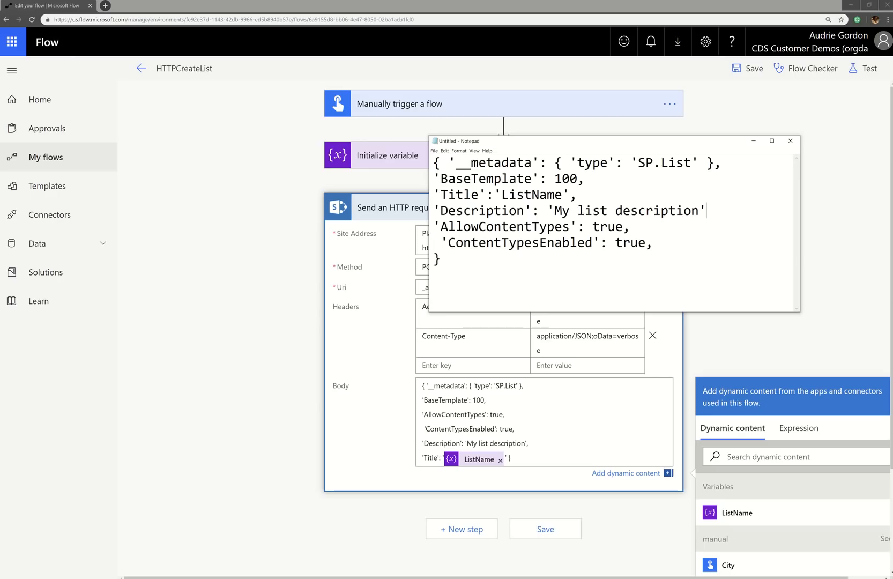
{"action": "type", "text": ","}
{"action": "left_click", "coordinate": [649, 242]}
{"action": "key", "text": "Delete"}
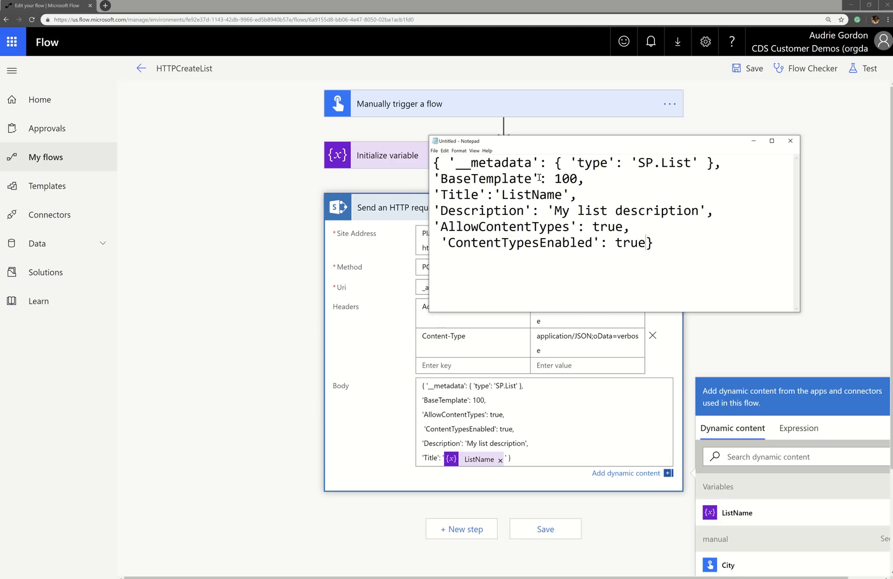
Examine the quoting in the snippet: the BaseTemplate name, its value 100, the ListName title and the true values of both content type settings.
{"action": "left_click_drag", "start_coordinate": [540, 179], "coordinate": [546, 179]}
{"action": "mouse_move", "coordinate": [539, 179]}
{"action": "left_mouse_down"}
{"action": "mouse_move", "coordinate": [435, 180]}
{"action": "mouse_move", "coordinate": [540, 180]}
{"action": "left_mouse_up"}
{"action": "left_click", "coordinate": [568, 184]}
{"action": "left_click", "coordinate": [539, 178]}
{"action": "left_click_drag", "start_coordinate": [540, 178], "coordinate": [432, 179]}
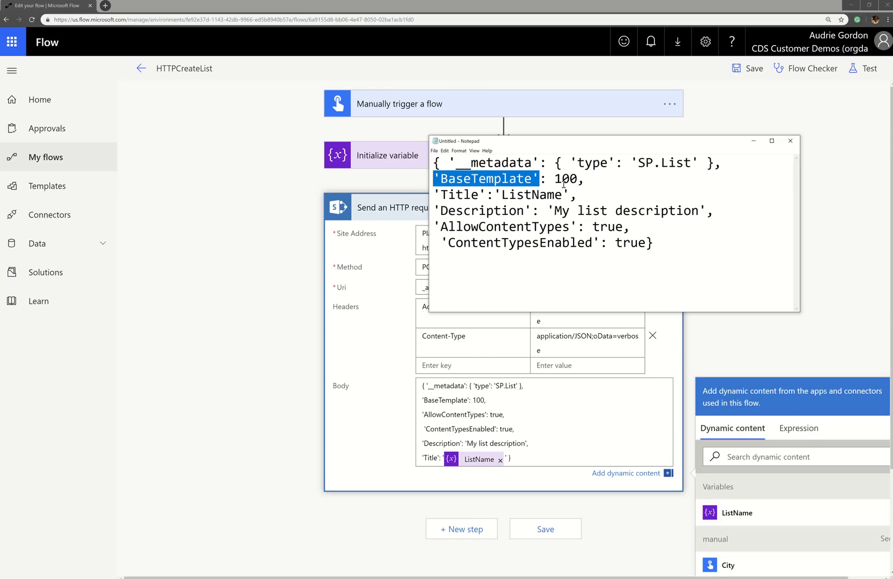
{"action": "left_click", "coordinate": [547, 178]}
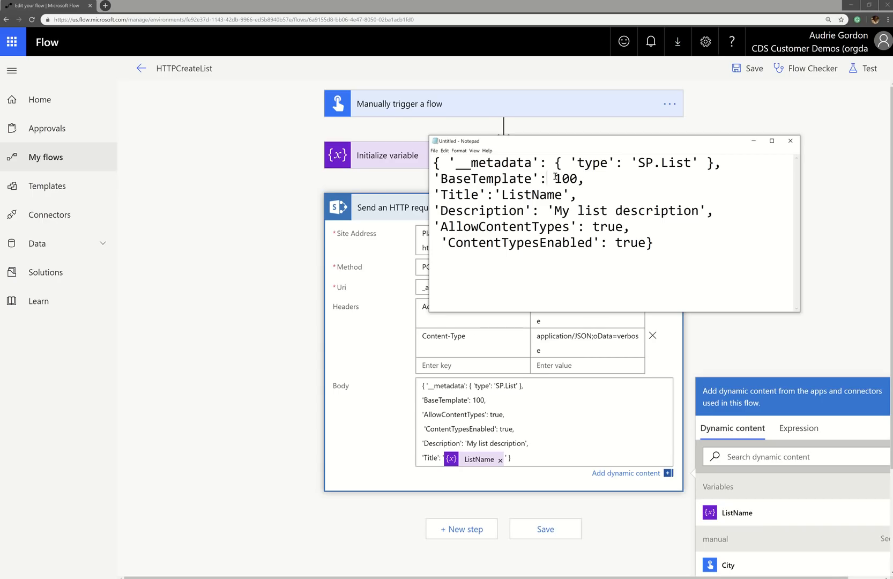
{"action": "left_click_drag", "start_coordinate": [555, 178], "coordinate": [579, 178]}
{"action": "left_click", "coordinate": [568, 195]}
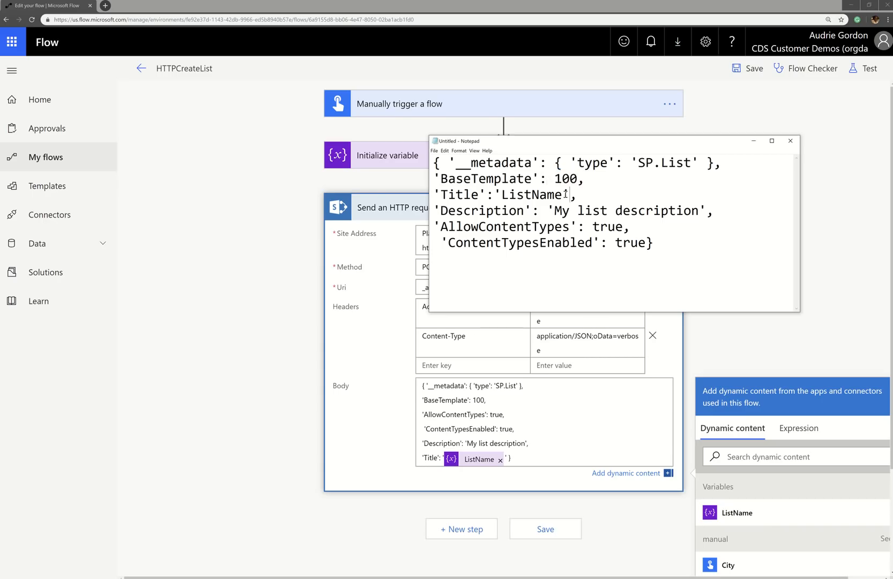
{"action": "left_click", "coordinate": [497, 195]}
{"action": "left_click_drag", "start_coordinate": [624, 231], "coordinate": [583, 232]}
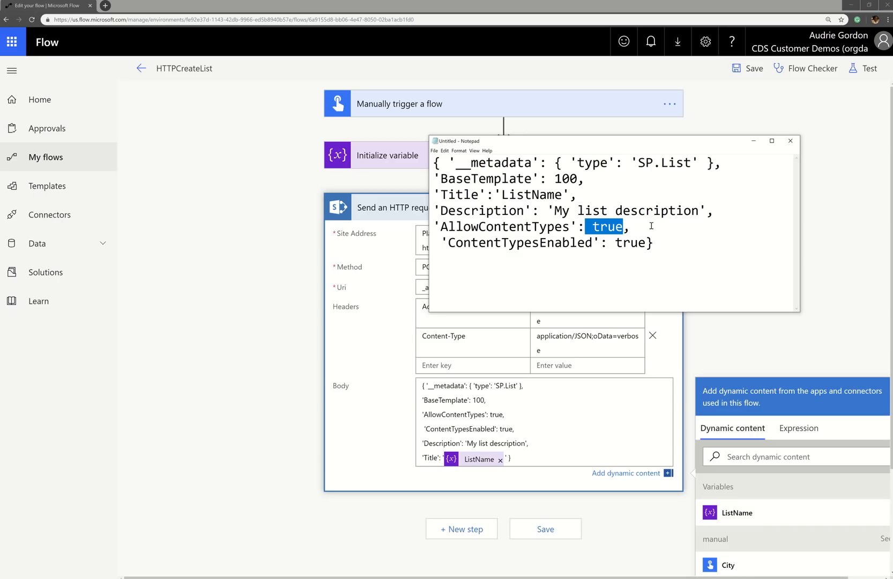
{"action": "left_click", "coordinate": [638, 242]}
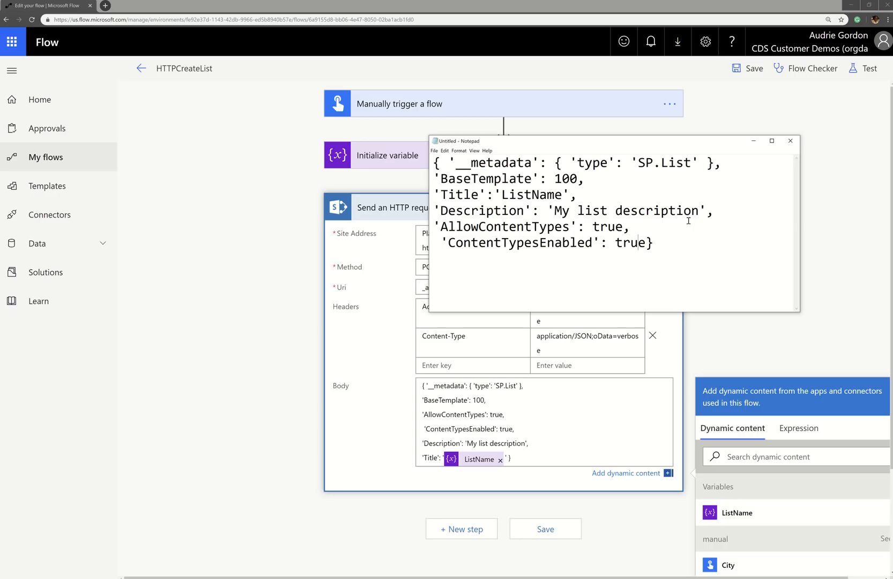
Highlight the BaseTemplate name, the SP.List type pair and the whole snippet, then the ListName and description values.
{"action": "left_click_drag", "start_coordinate": [553, 180], "coordinate": [433, 180]}
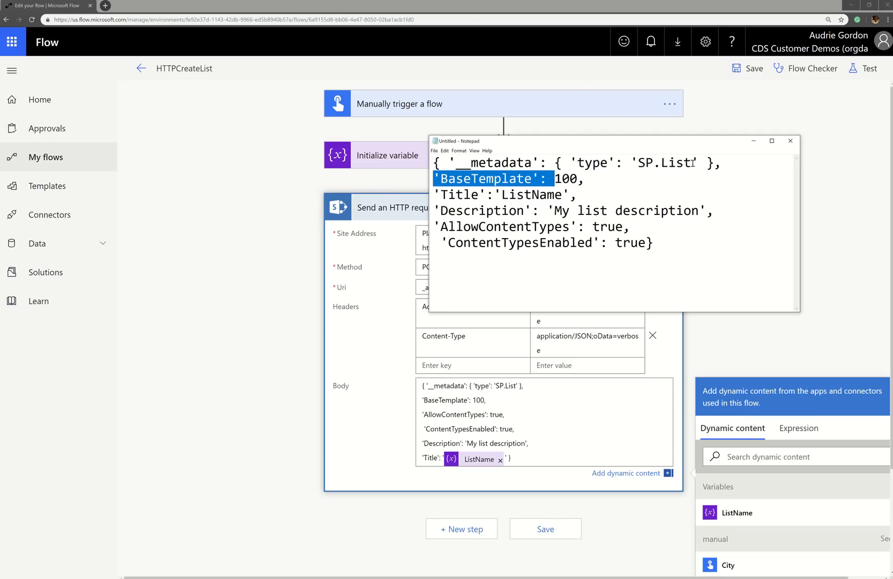
{"action": "left_click_drag", "start_coordinate": [699, 162], "coordinate": [573, 167]}
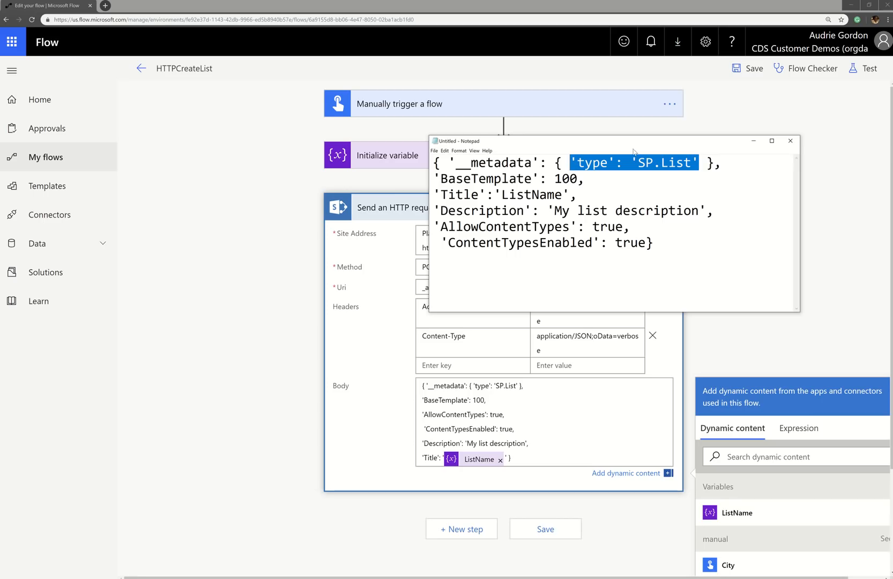
{"action": "left_click_drag", "start_coordinate": [654, 244], "coordinate": [350, 168]}
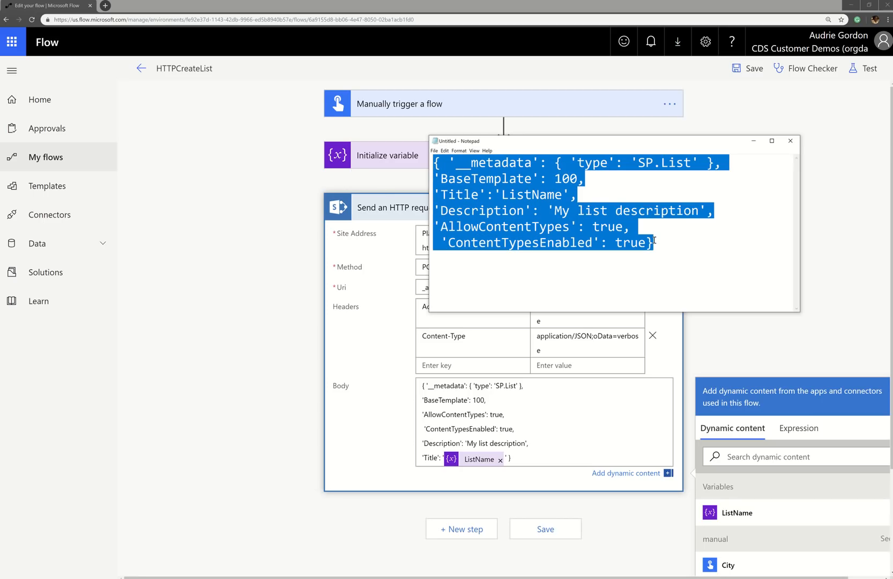
{"action": "left_click", "coordinate": [639, 160]}
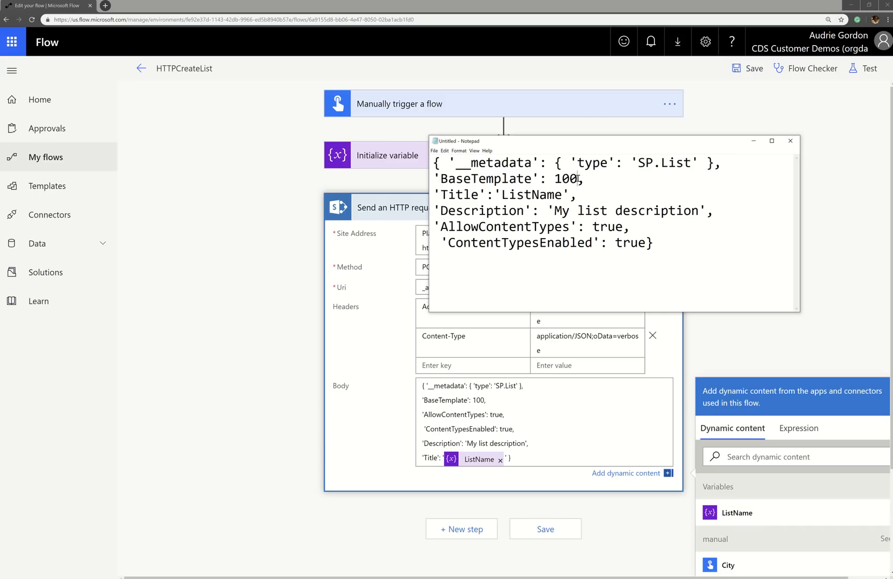
{"action": "left_click_drag", "start_coordinate": [578, 179], "coordinate": [500, 198]}
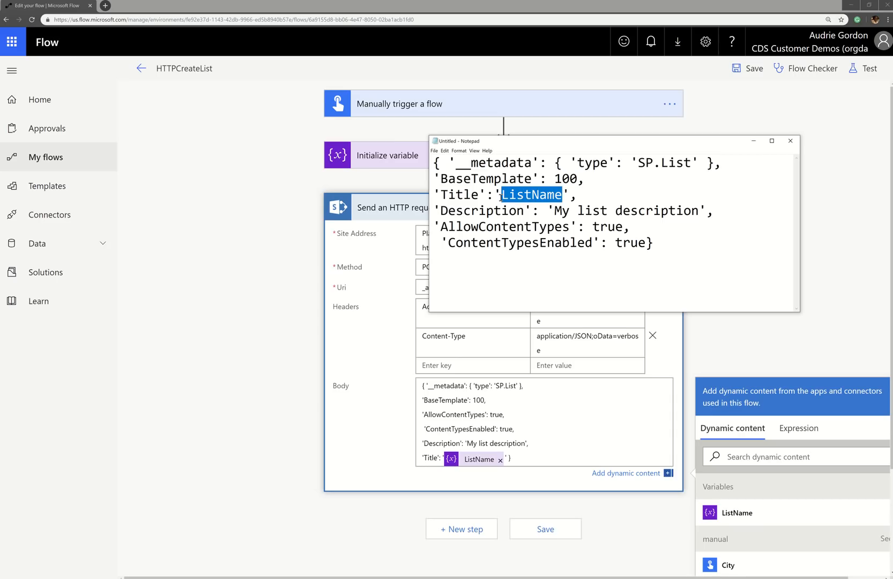
{"action": "left_click_drag", "start_coordinate": [700, 211], "coordinate": [551, 217]}
{"action": "left_click", "coordinate": [611, 227]}
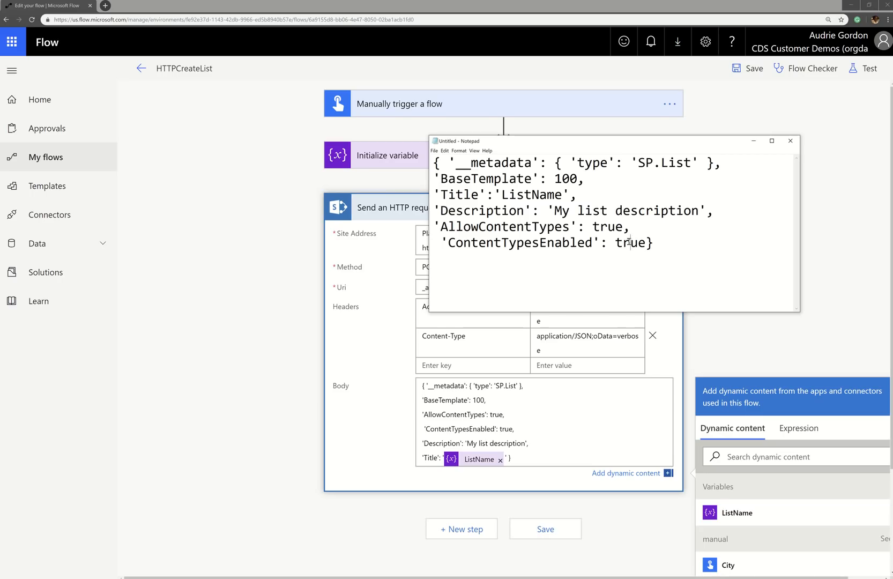
Close the Notepad snippet without saving it and expand the Initialize variable action above the SharePoint request.
{"action": "left_click", "coordinate": [791, 140]}
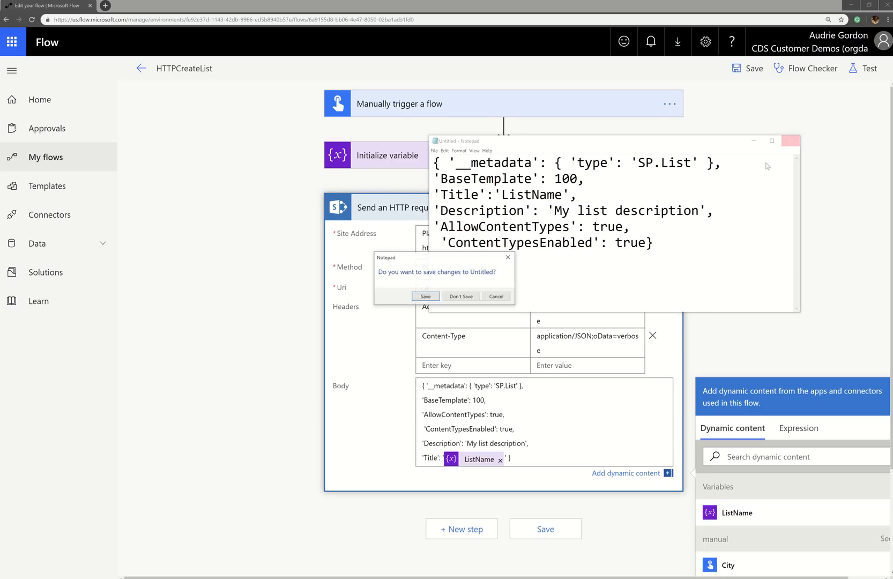
{"action": "left_click", "coordinate": [460, 297]}
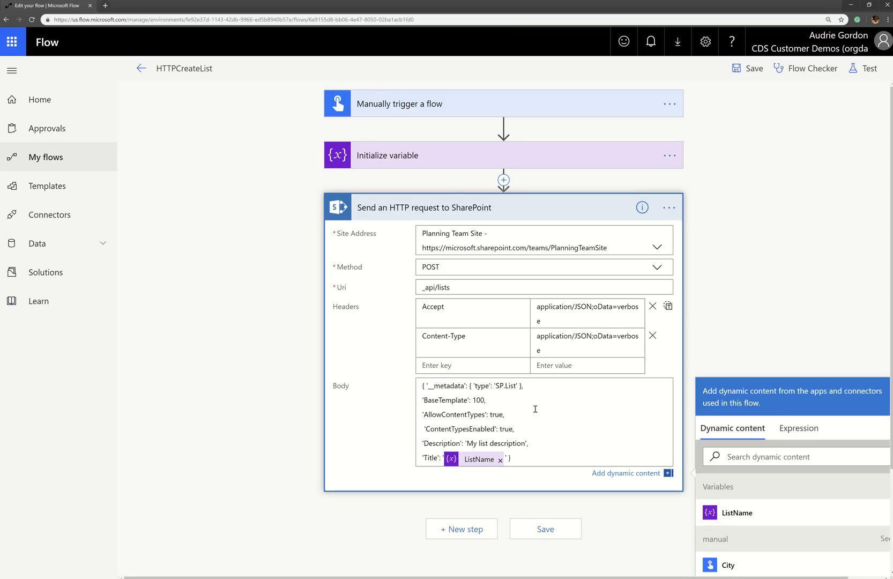
{"action": "scroll", "coordinate": [535, 409], "scroll_direction": "down", "scroll_amount": 1}
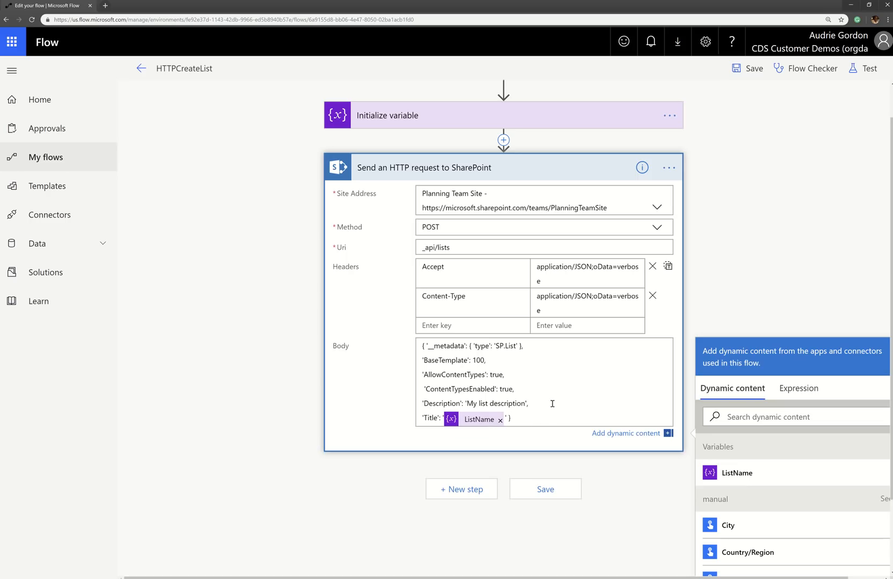
{"action": "left_click", "coordinate": [469, 122]}
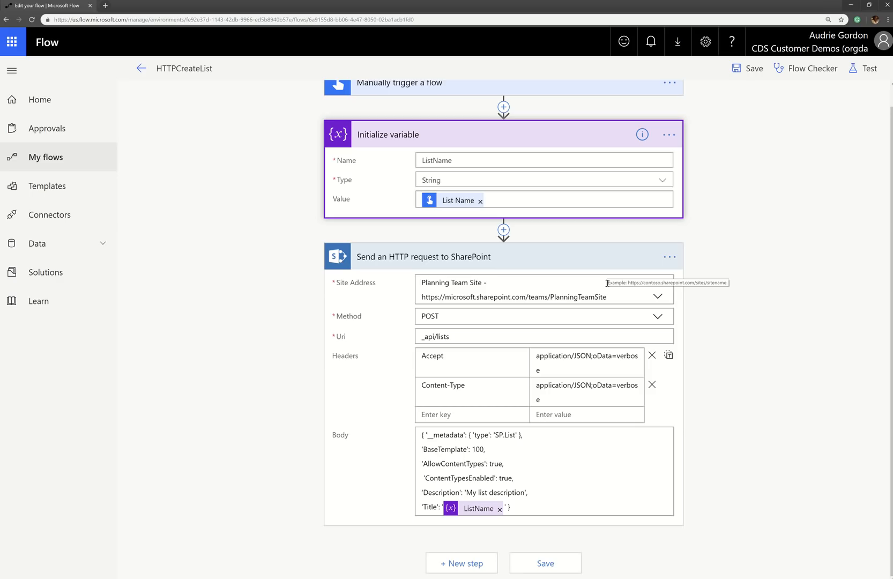
{"action": "left_click", "coordinate": [545, 509]}
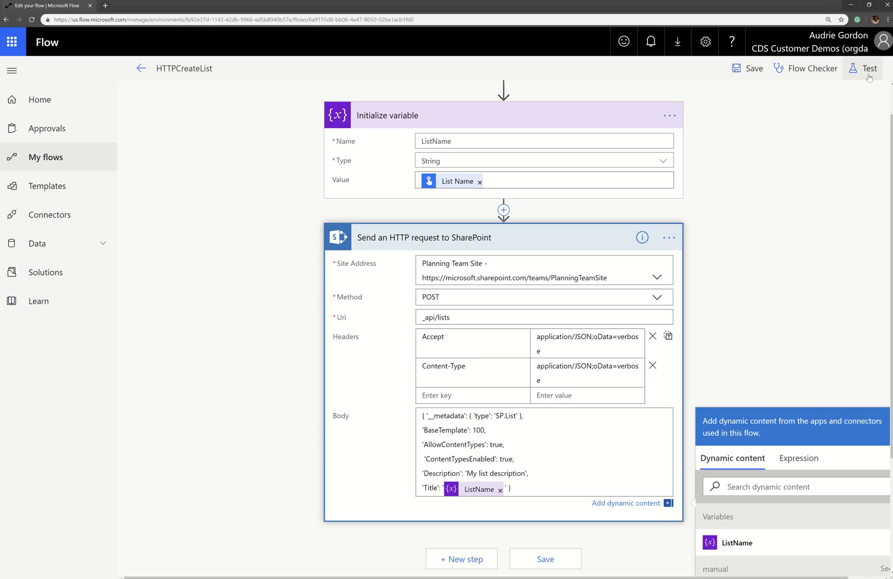
{"action": "scroll", "coordinate": [483, 161], "scroll_direction": "up", "scroll_amount": 3}
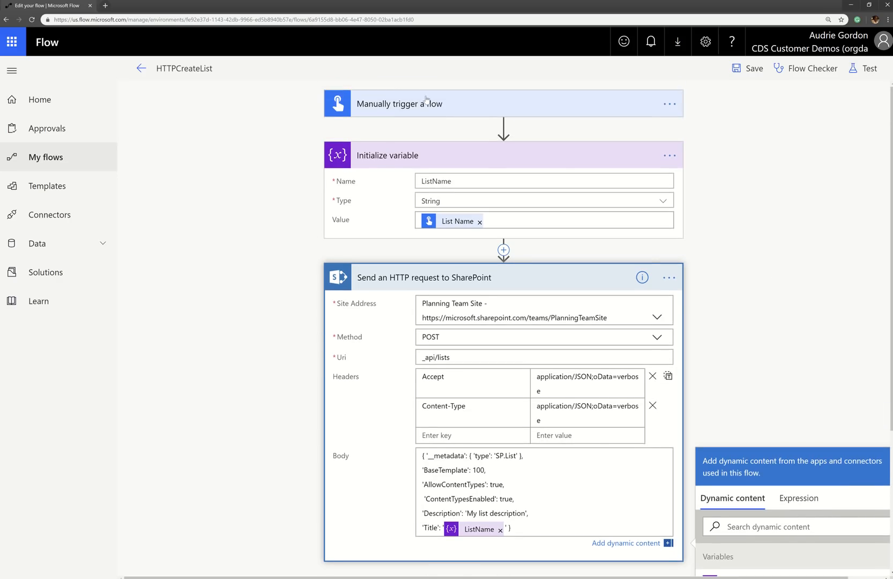
Expand the manual trigger, then save the flow and start a test in which the trigger action is performed manually.
{"action": "left_click", "coordinate": [464, 105]}
{"action": "left_click", "coordinate": [863, 69]}
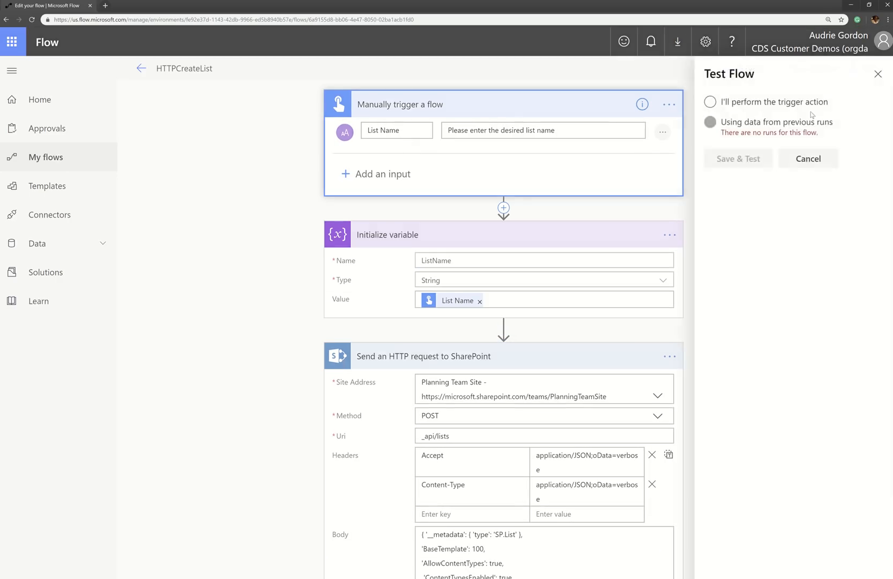
{"action": "left_click", "coordinate": [751, 104]}
{"action": "left_click", "coordinate": [738, 159]}
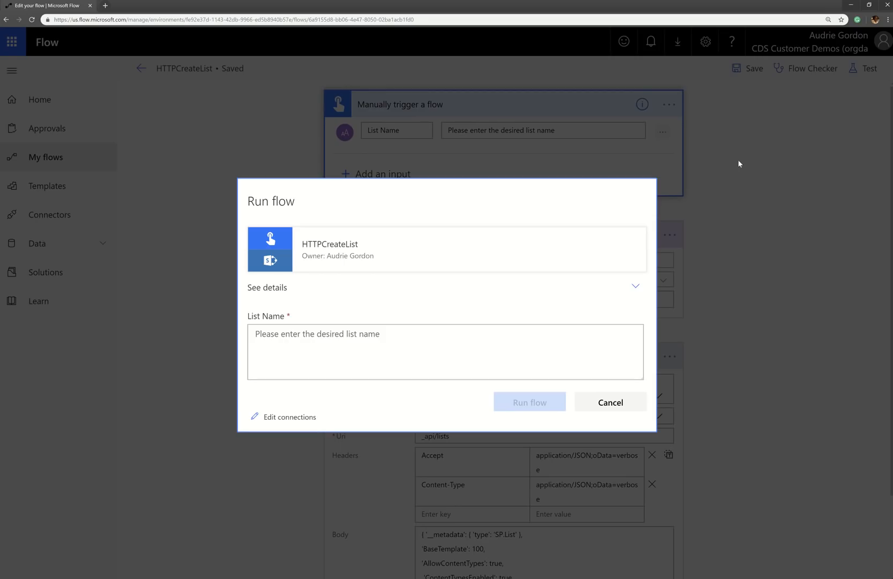
Run the flow with a list name made of the presenter's first name followed by Hack1, and close the run dialog.
{"action": "left_click", "coordinate": [366, 344]}
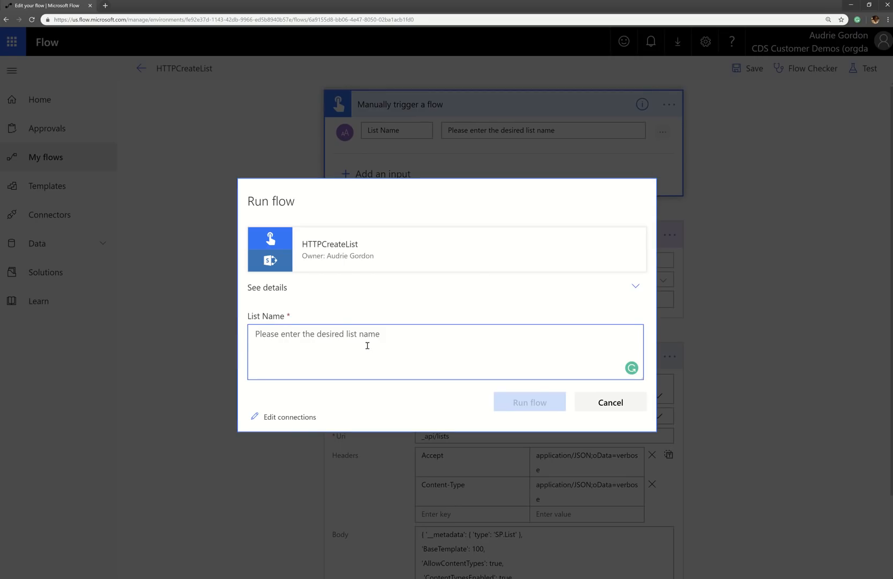
{"action": "type", "text": "Audrie"}
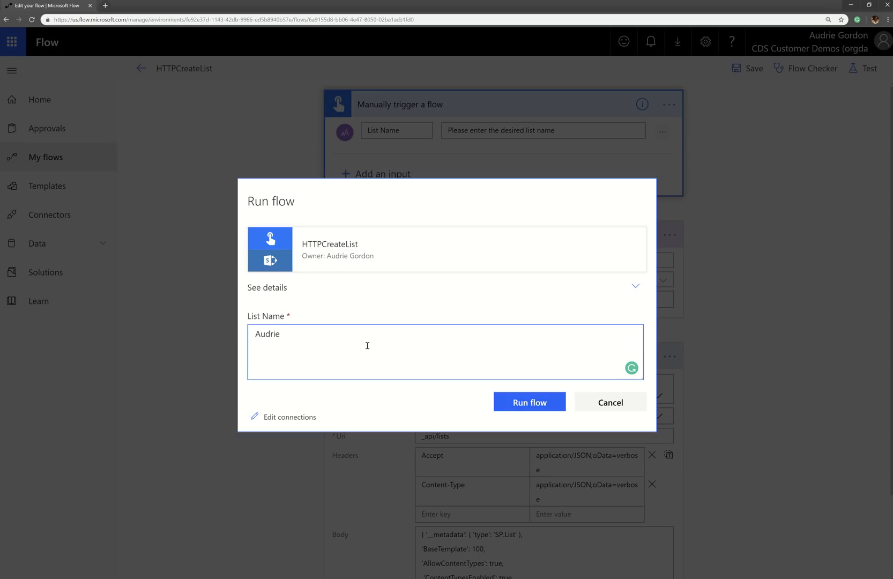
{"action": "type", "text": "Hack1"}
{"action": "left_click", "coordinate": [518, 406]}
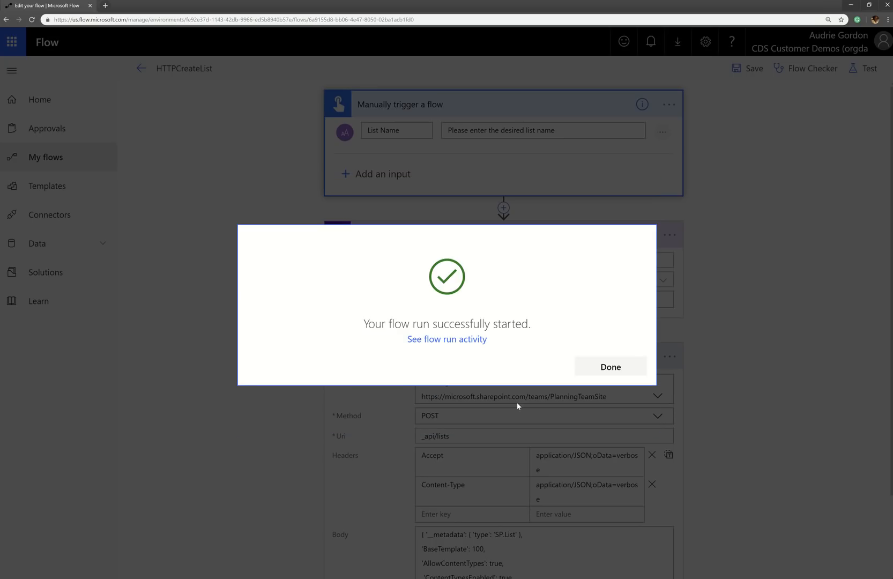
{"action": "left_click", "coordinate": [617, 369]}
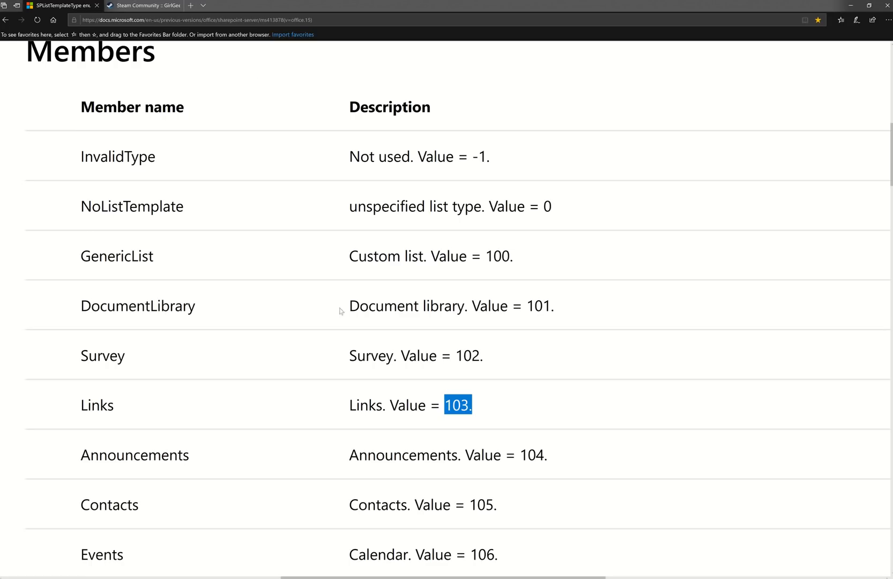
Switch to Edge, open the Planning Team Site's contents in a new tab and look through its lists for the new one.
{"action": "left_click", "coordinate": [421, 53]}
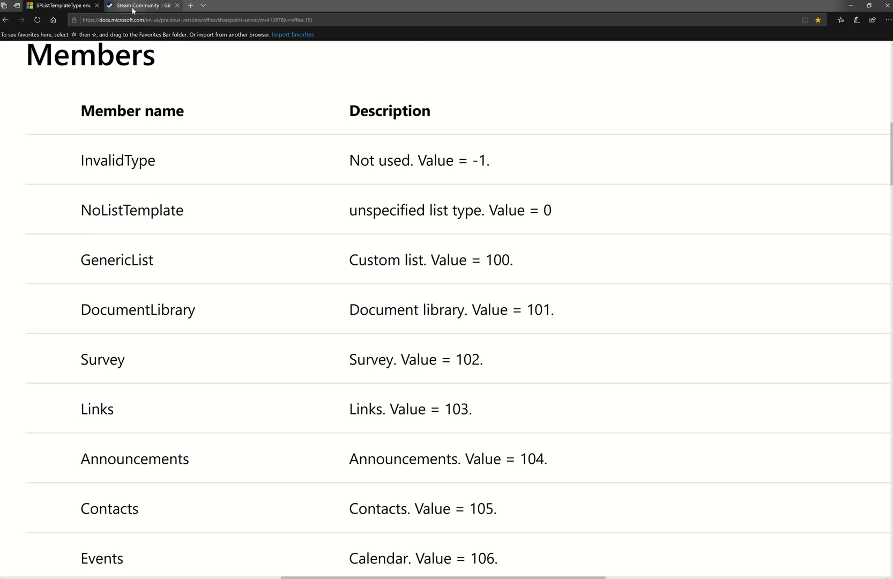
{"action": "left_click", "coordinate": [191, 5]}
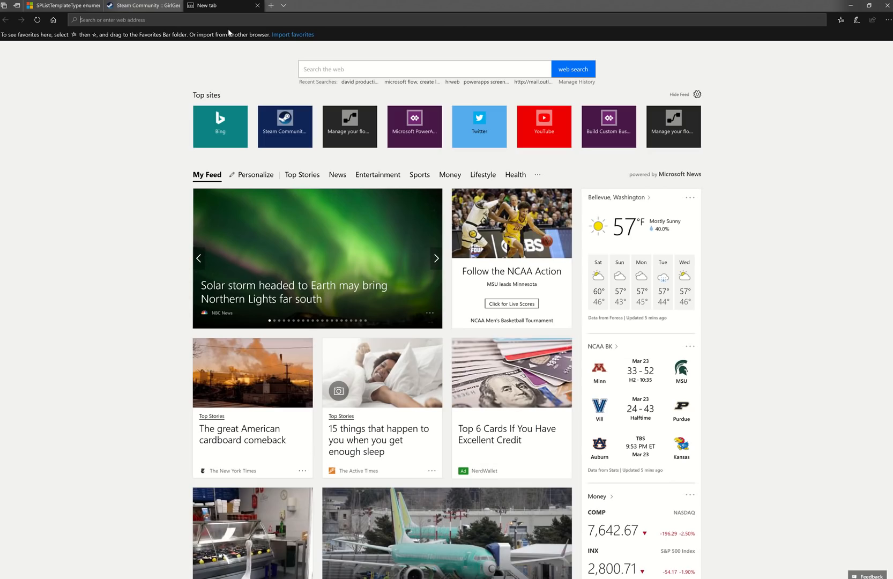
{"action": "type", "text": "plann"}
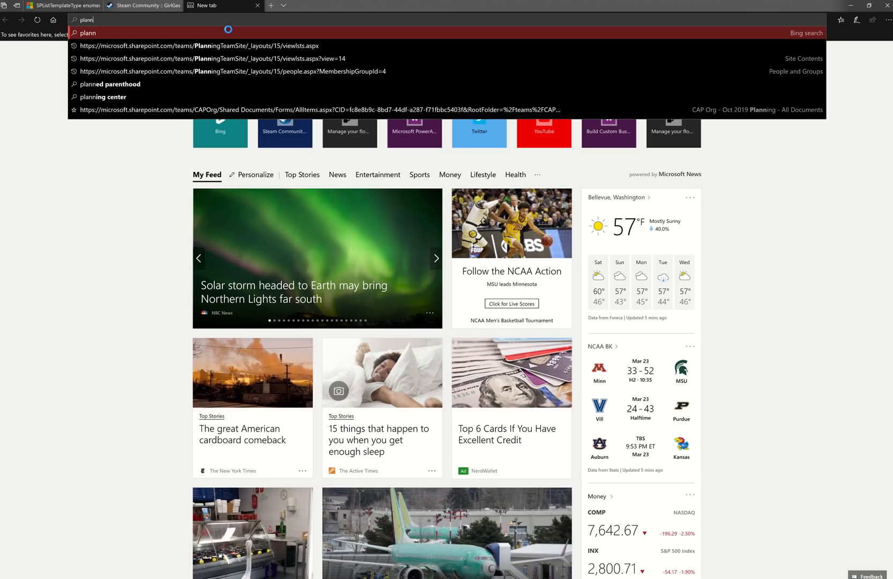
{"action": "left_click", "coordinate": [260, 48]}
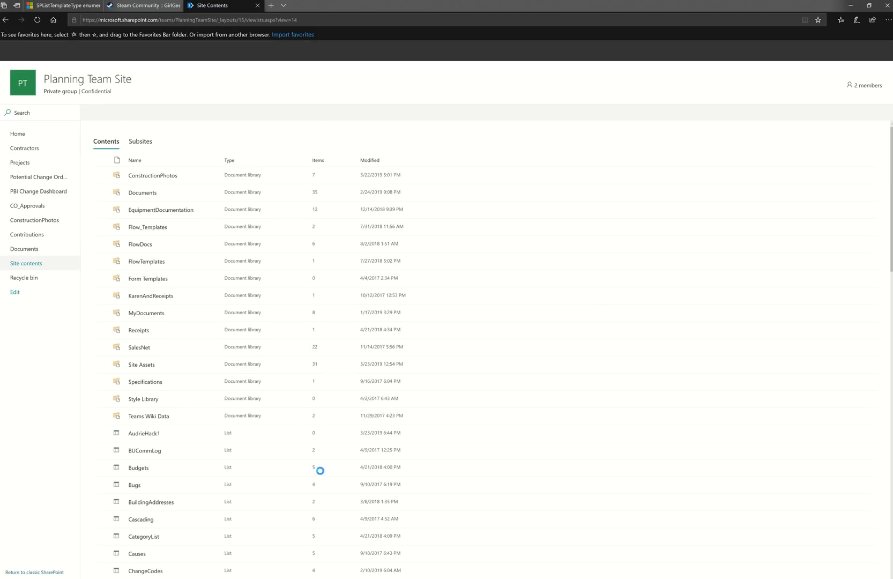
{"action": "scroll", "coordinate": [193, 399], "scroll_direction": "down", "scroll_amount": 4}
{"action": "scroll", "coordinate": [196, 412], "scroll_direction": "down", "scroll_amount": 1}
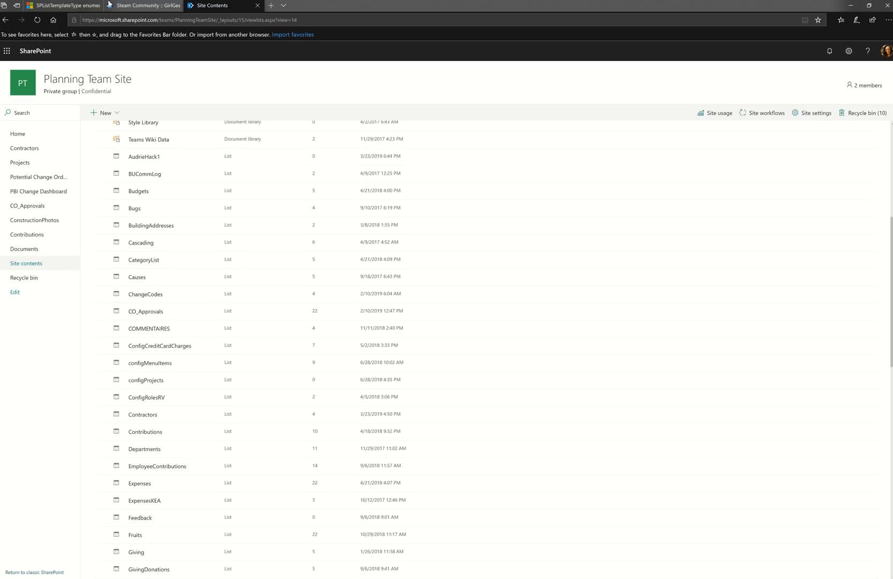
Return to the Flow site in Chrome and open the HTTPCreateListwColumn flow for editing.
{"action": "left_click", "coordinate": [61, 5]}
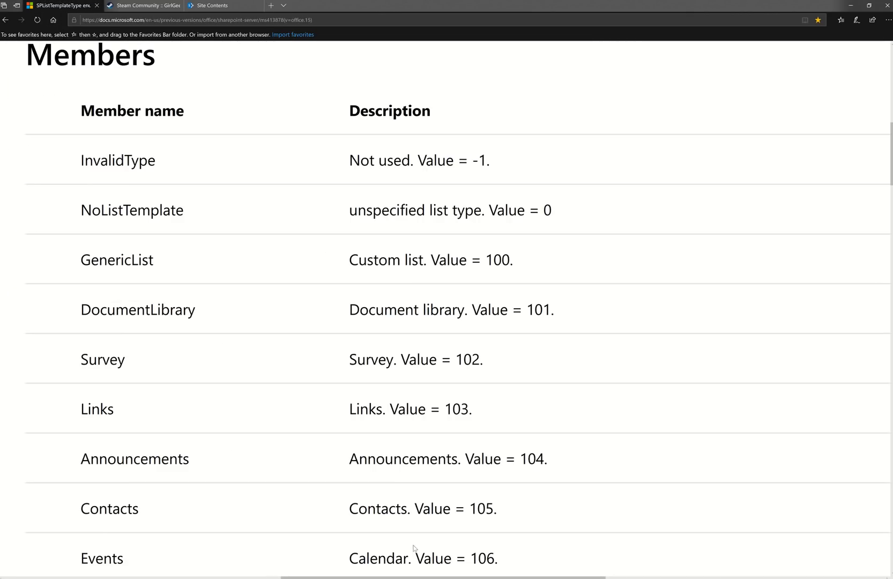
{"action": "left_click", "coordinate": [413, 575]}
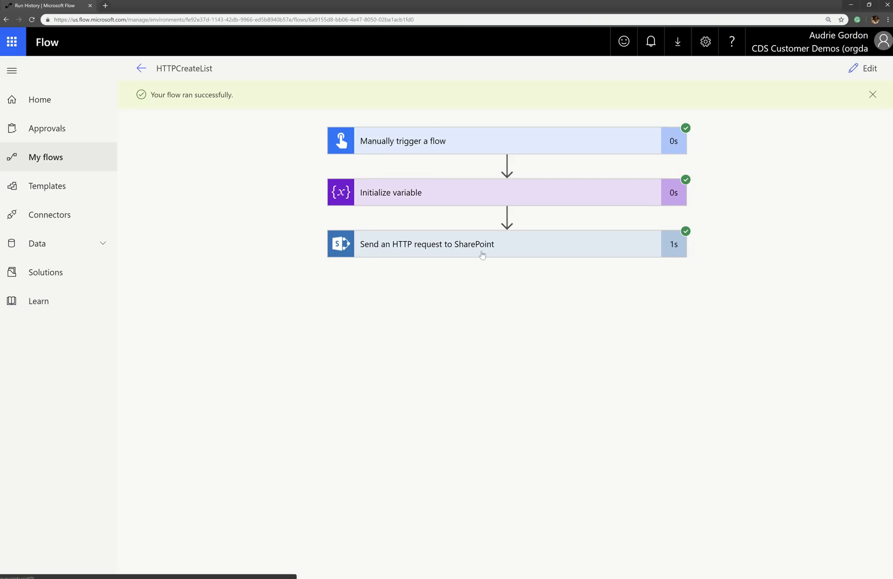
{"action": "left_click", "coordinate": [67, 164]}
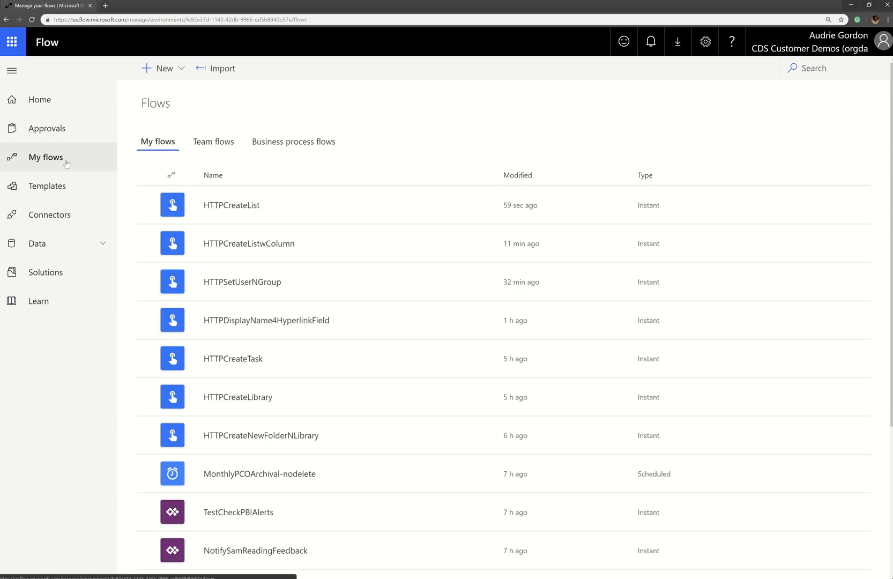
{"action": "left_click", "coordinate": [435, 243]}
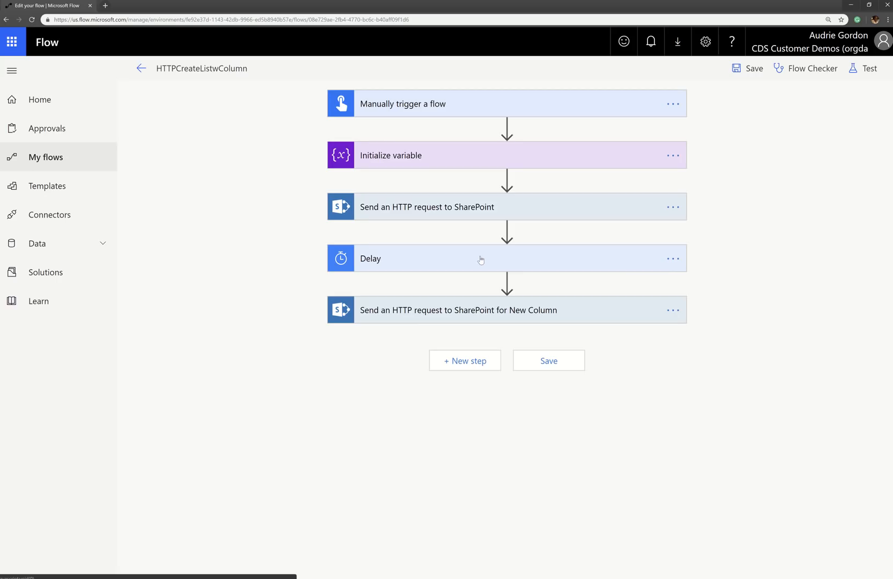
Delete the Delay action between the two SharePoint HTTP requests and confirm its removal.
{"action": "left_click", "coordinate": [673, 259]}
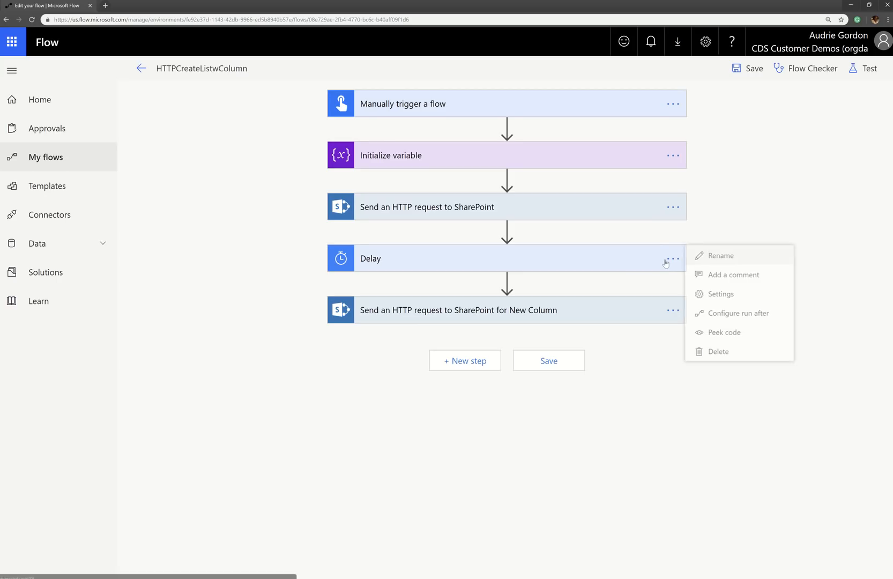
{"action": "left_click", "coordinate": [715, 352]}
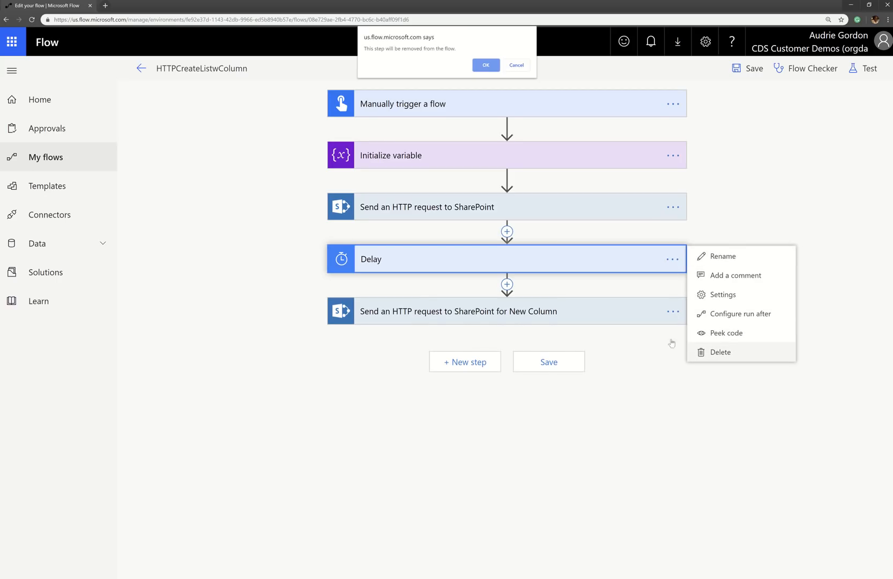
{"action": "left_click", "coordinate": [480, 64]}
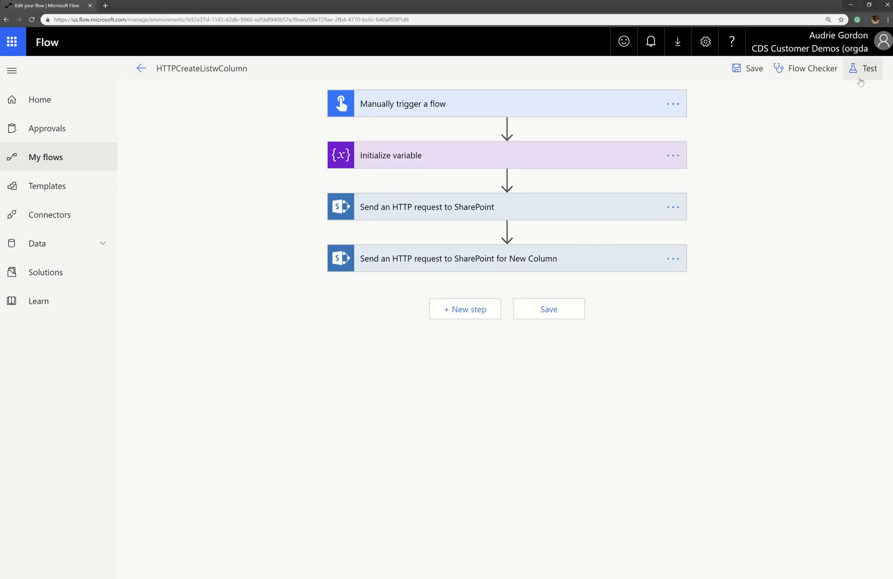
Expand the Send an HTTP request to SharePoint for New Column action and highlight Fields in its Uri.
{"action": "left_click", "coordinate": [537, 268]}
{"action": "scroll", "coordinate": [560, 251], "scroll_direction": "down", "scroll_amount": 1}
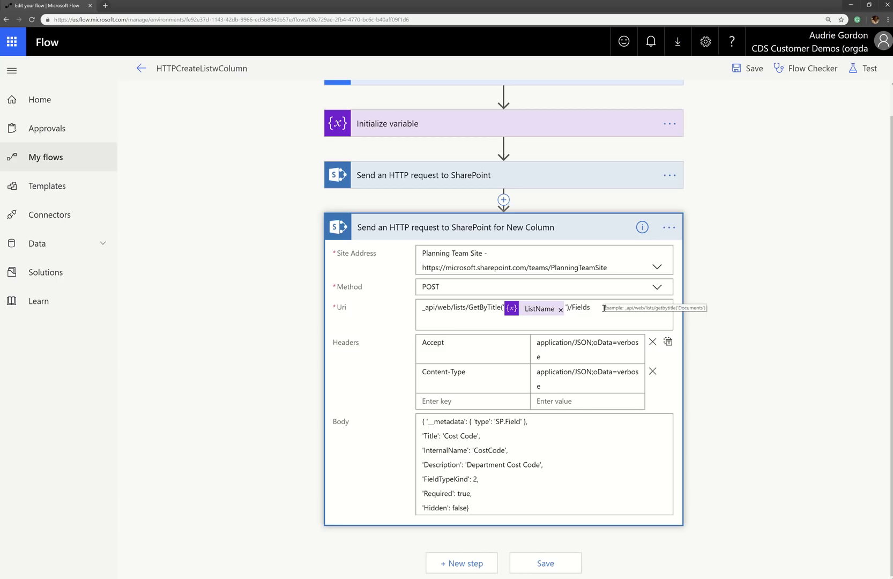
{"action": "left_click_drag", "start_coordinate": [604, 309], "coordinate": [571, 309]}
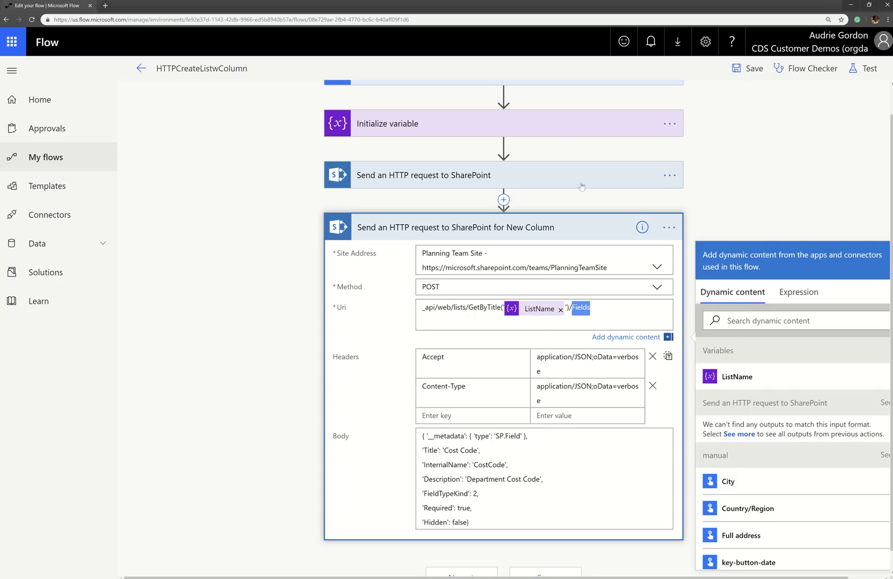
Expand the first SharePoint HTTP request and compare its ListName title with the ListName variable in the New Column request's Uri.
{"action": "scroll", "coordinate": [502, 148], "scroll_direction": "up", "scroll_amount": 1}
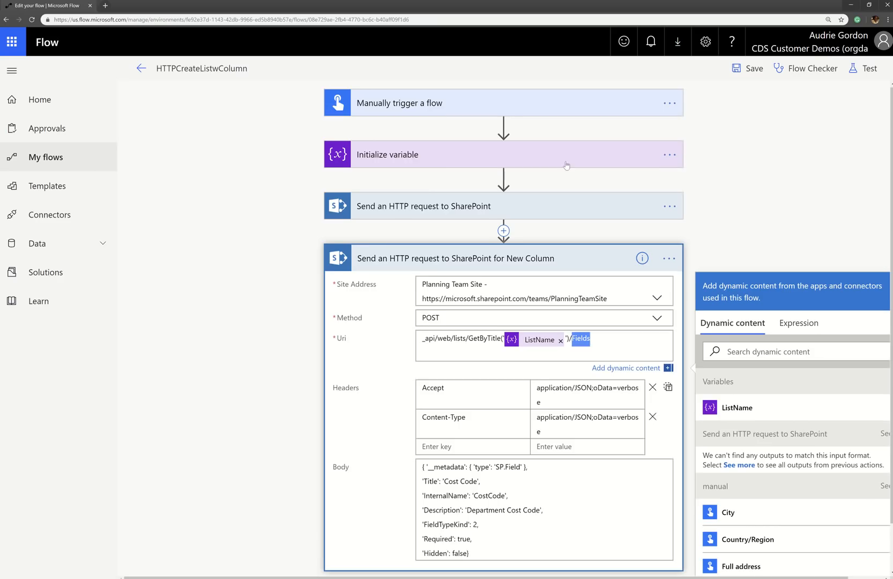
{"action": "left_click", "coordinate": [500, 214]}
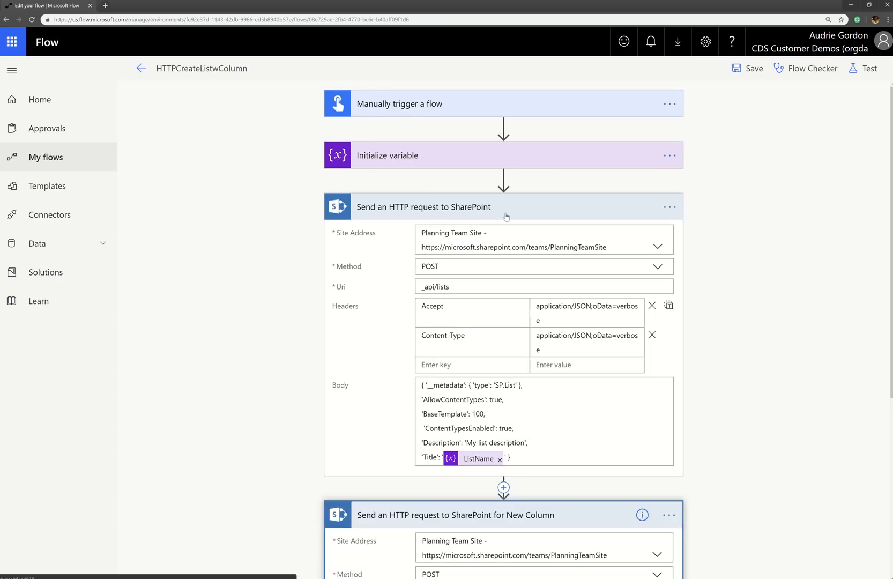
{"action": "scroll", "coordinate": [509, 241], "scroll_direction": "down", "scroll_amount": 5}
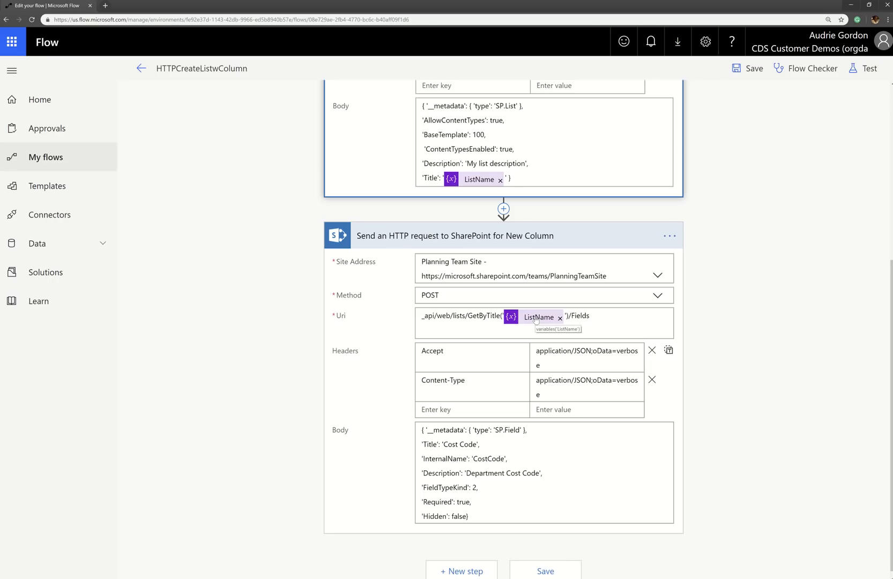
{"action": "left_click", "coordinate": [610, 317]}
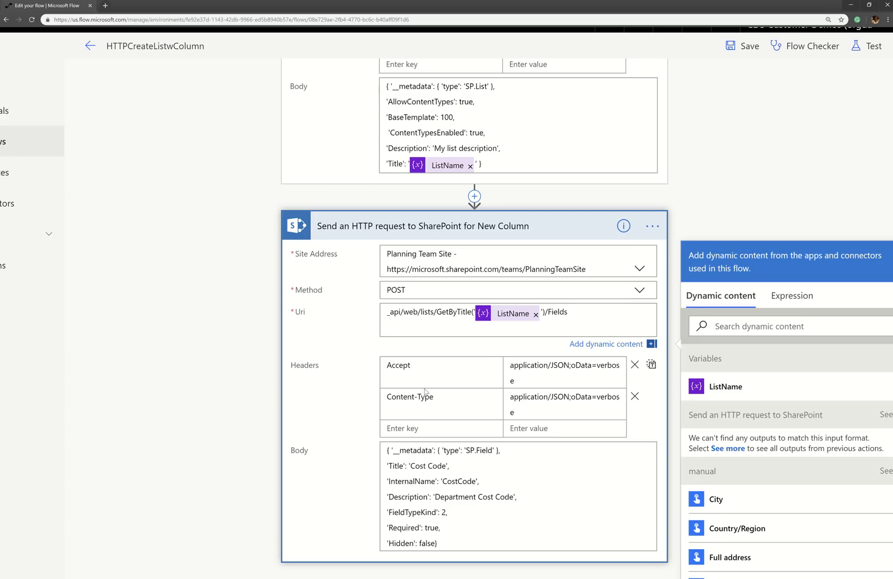
Examine the Accept and Content-Type headers of the New Column request and point out the header view switch.
{"action": "left_click", "coordinate": [417, 423]}
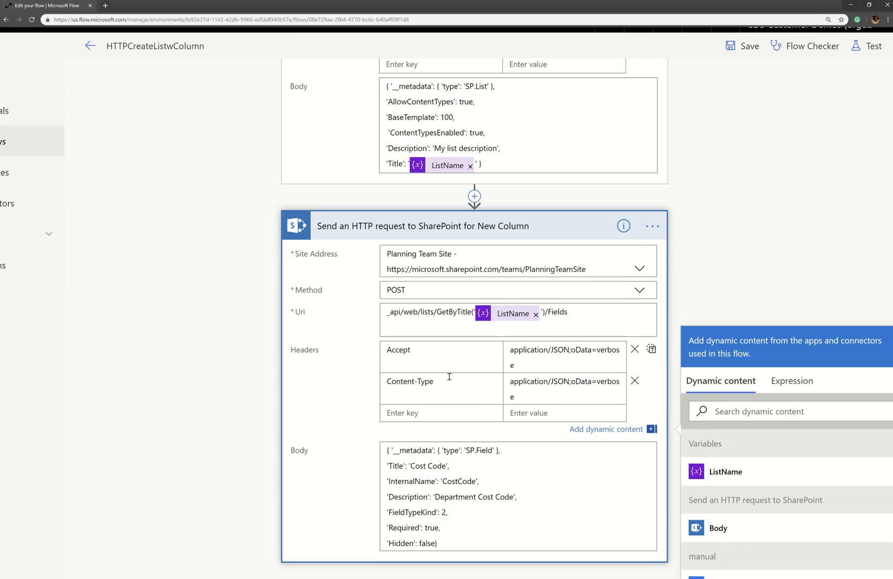
{"action": "scroll", "coordinate": [563, 367], "scroll_direction": "down", "scroll_amount": 2}
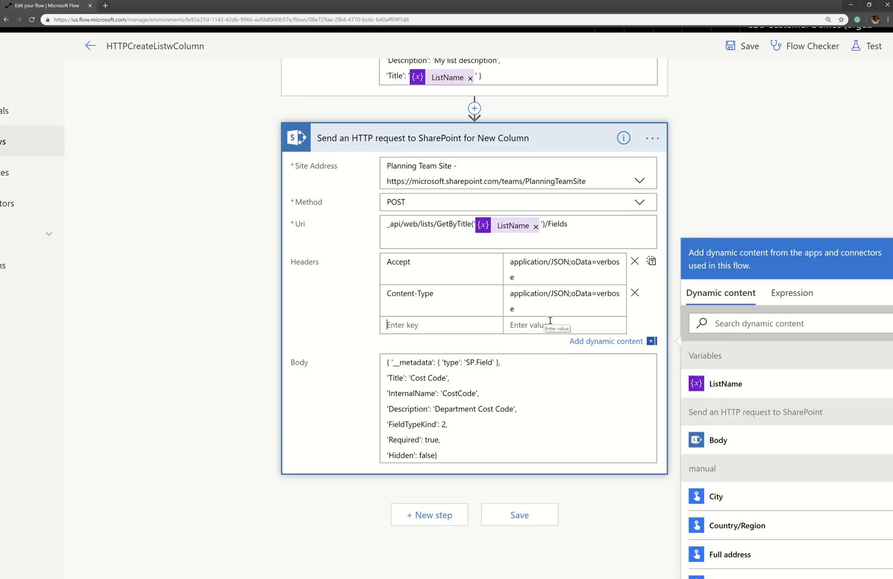
{"action": "left_click", "coordinate": [651, 261]}
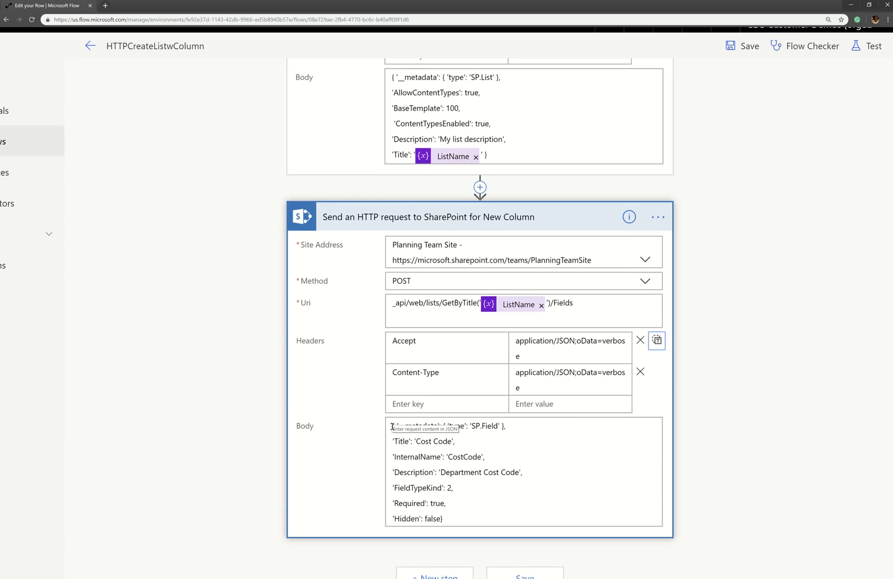
{"action": "scroll", "coordinate": [390, 426], "scroll_direction": "down", "scroll_amount": 1}
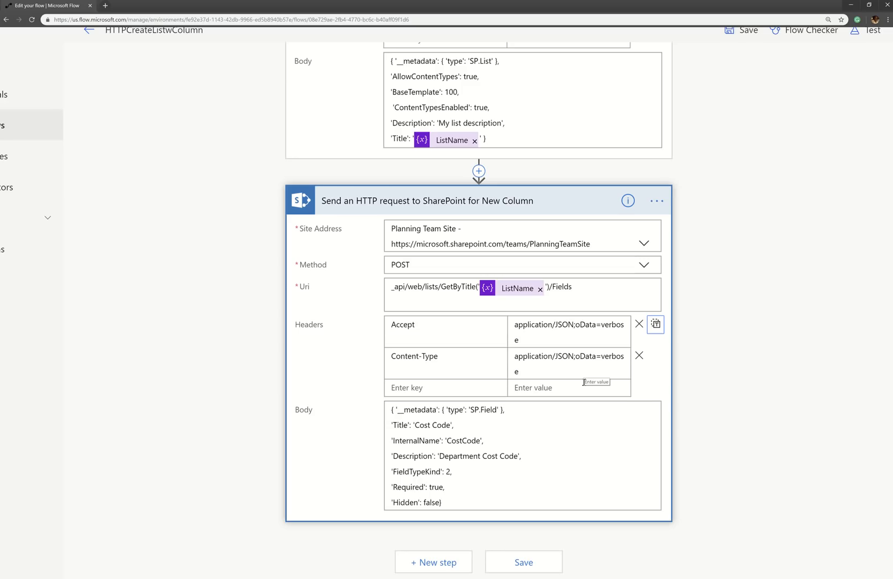
Highlight the type pair in the New Column body, Fields in the Uri and the SP.Field type value.
{"action": "left_click_drag", "start_coordinate": [507, 410], "coordinate": [441, 331]}
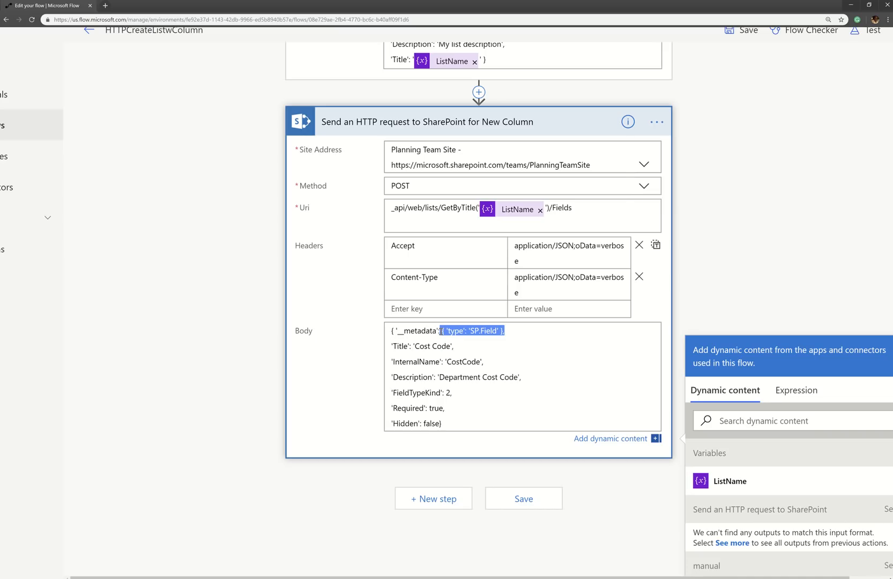
{"action": "left_click", "coordinate": [585, 210]}
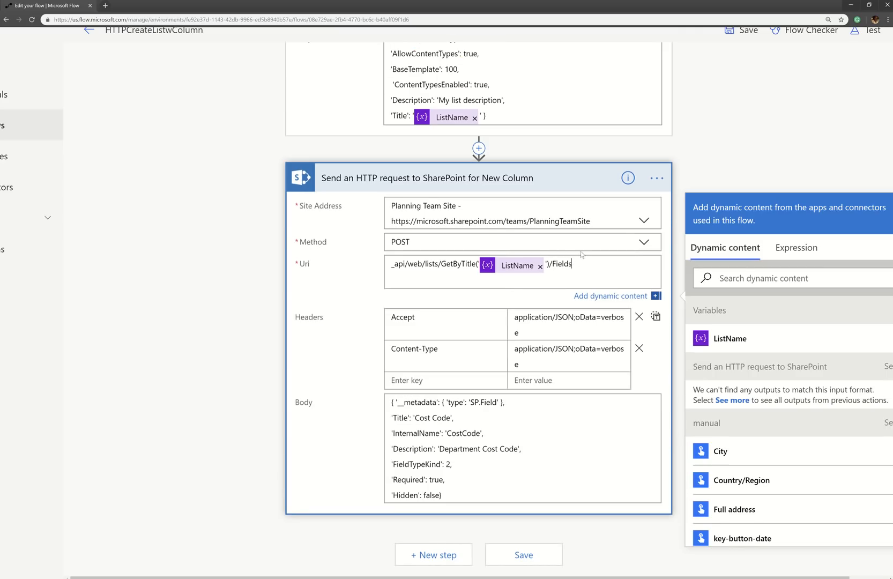
{"action": "left_click_drag", "start_coordinate": [573, 264], "coordinate": [548, 264]}
{"action": "left_click_drag", "start_coordinate": [497, 402], "coordinate": [472, 331]}
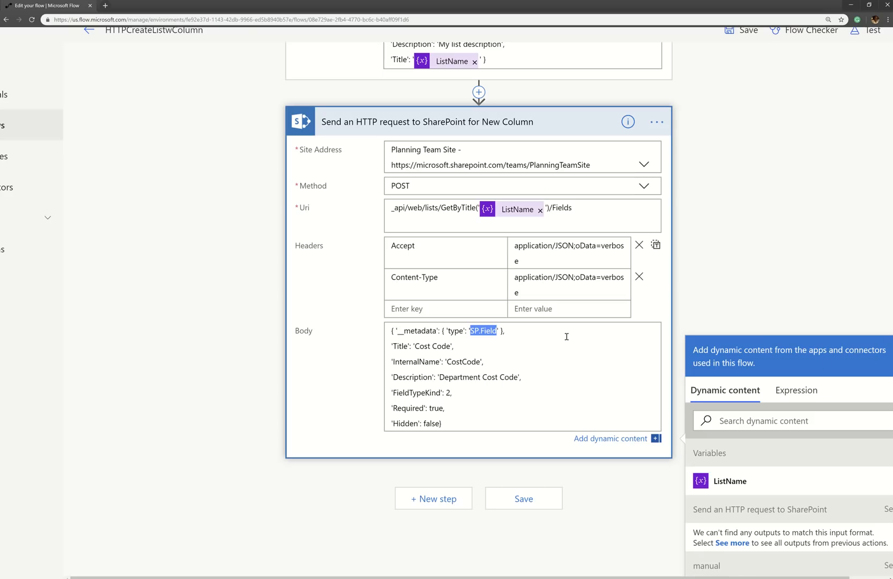
Highlight the Title and InternalName lines in the New Column request's body to examine how the column is named.
{"action": "left_click", "coordinate": [392, 347]}
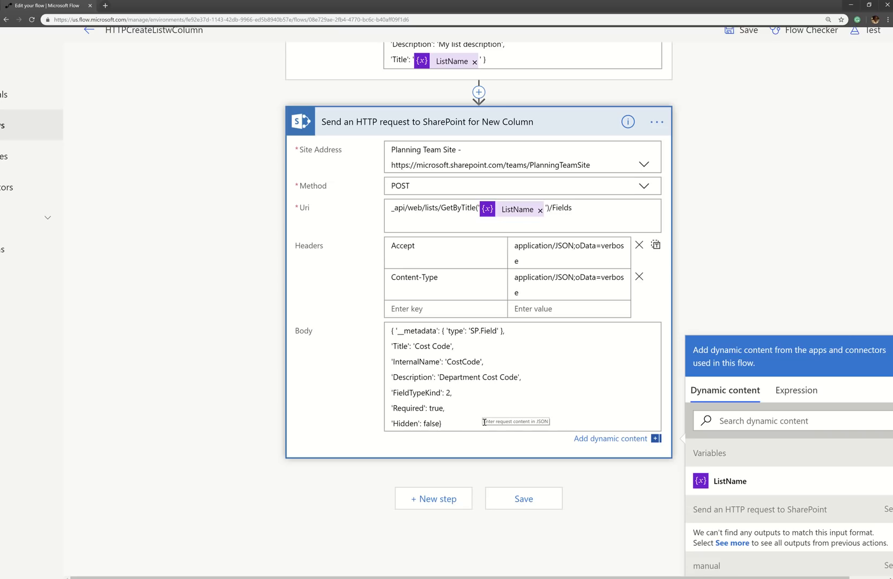
{"action": "left_click", "coordinate": [503, 358]}
{"action": "left_click_drag", "start_coordinate": [484, 361], "coordinate": [369, 340]}
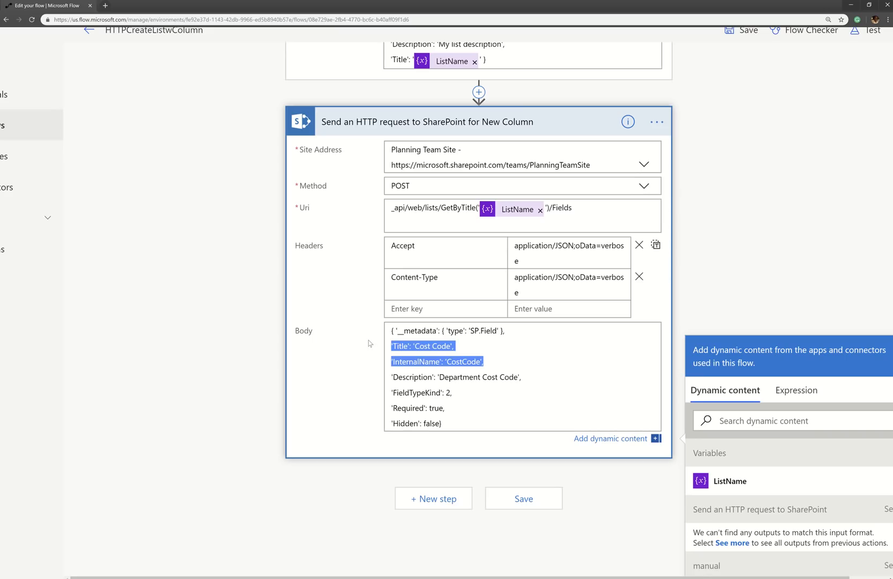
{"action": "left_click", "coordinate": [496, 355]}
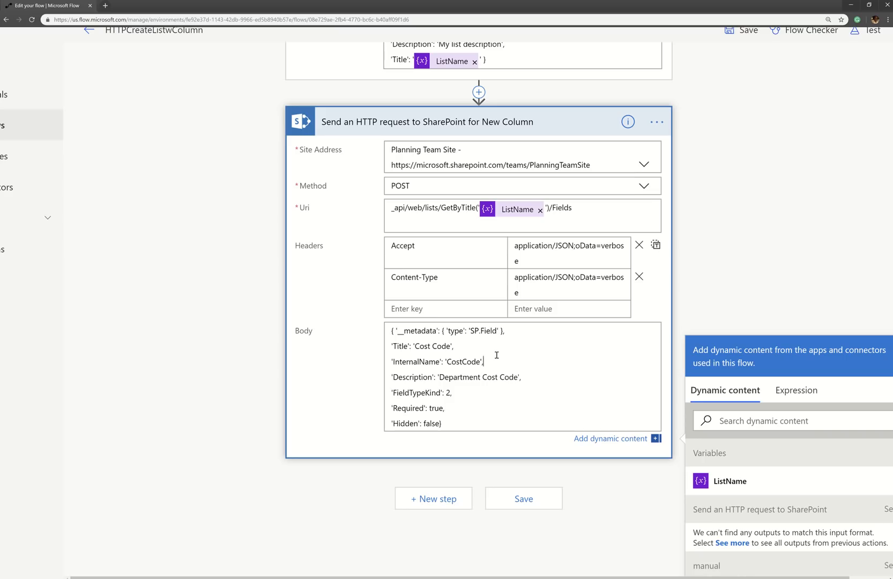
Point out the Description line in the New Column body and highlight the FieldTypeKind value.
{"action": "left_click", "coordinate": [525, 376]}
{"action": "left_click", "coordinate": [456, 388]}
{"action": "double_click", "coordinate": [449, 393]}
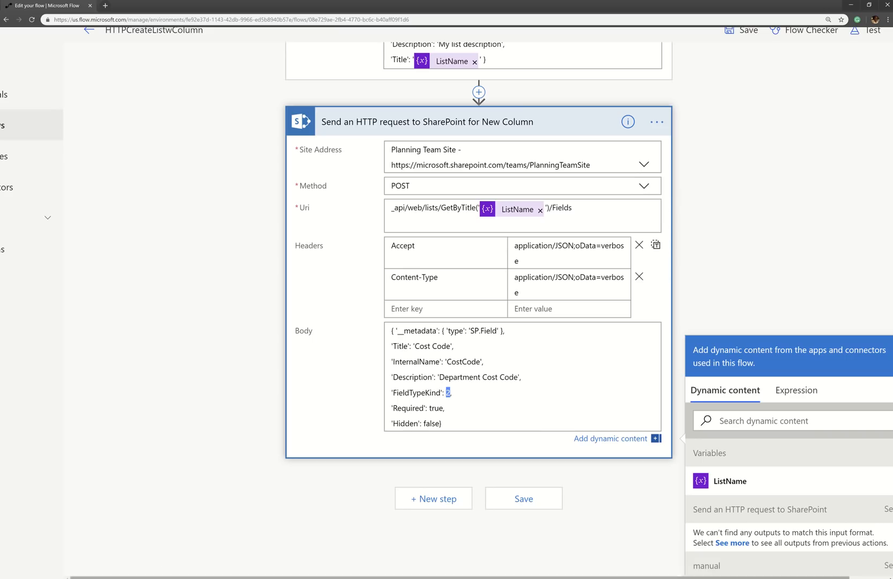
Switch to Edge and open the bookmarked FieldType enumeration reference to look up the value for a single line of text.
{"action": "left_click", "coordinate": [203, 577]}
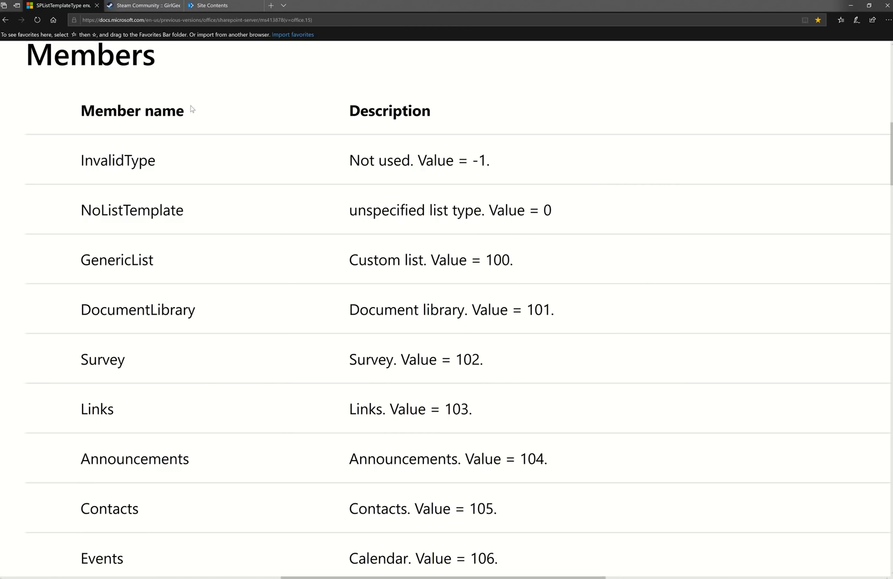
{"action": "left_click", "coordinate": [841, 22]}
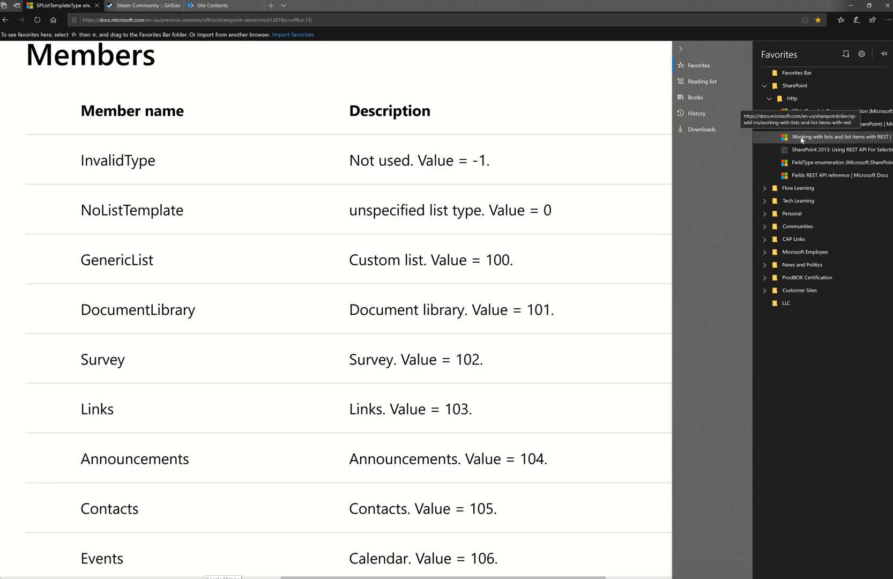
{"action": "left_click", "coordinate": [802, 163]}
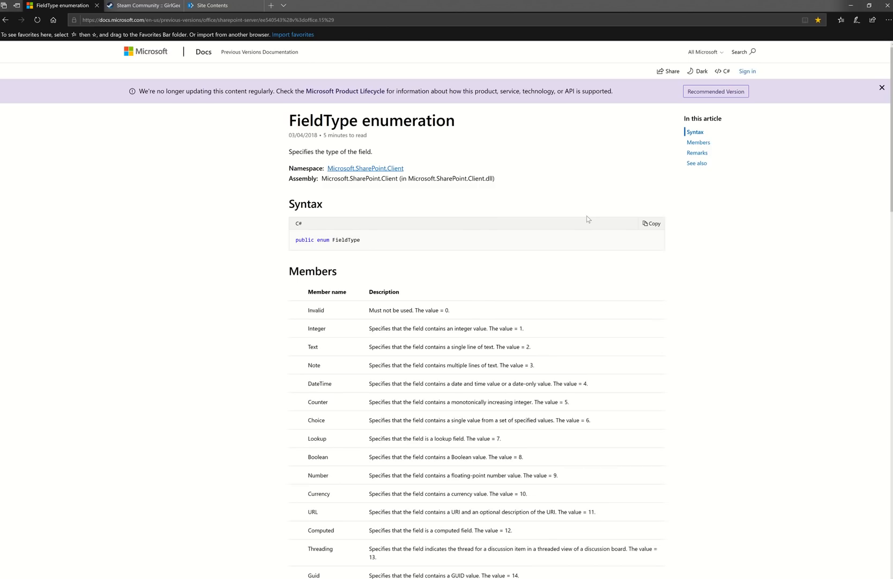
{"action": "scroll", "coordinate": [506, 384], "scroll_direction": "up", "scroll_amount": 5}
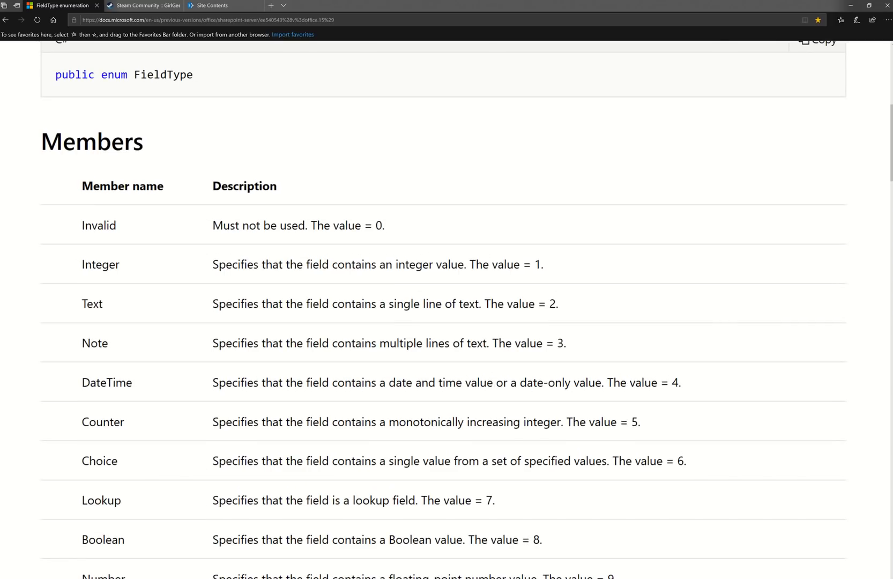
{"action": "scroll", "coordinate": [447, 305], "scroll_direction": "down", "scroll_amount": 3}
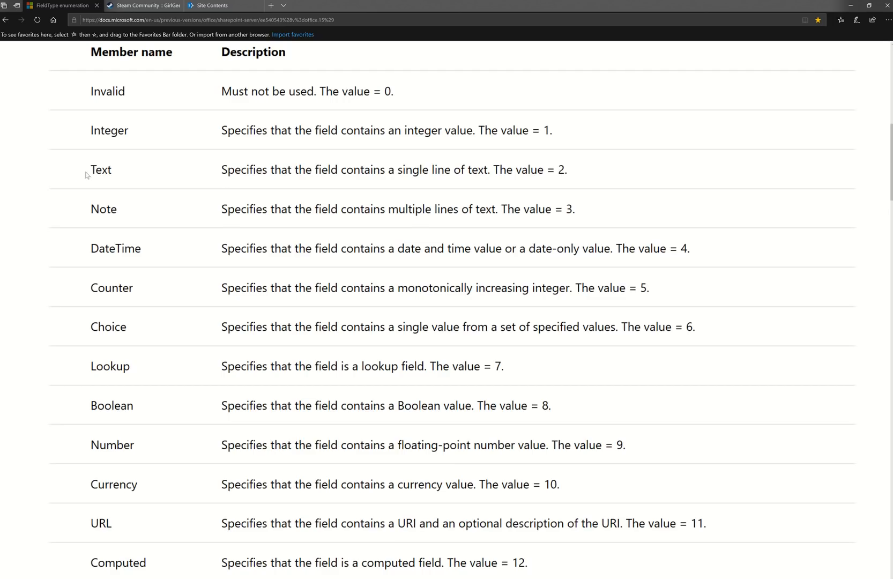
{"action": "key", "text": "alt+Tab"}
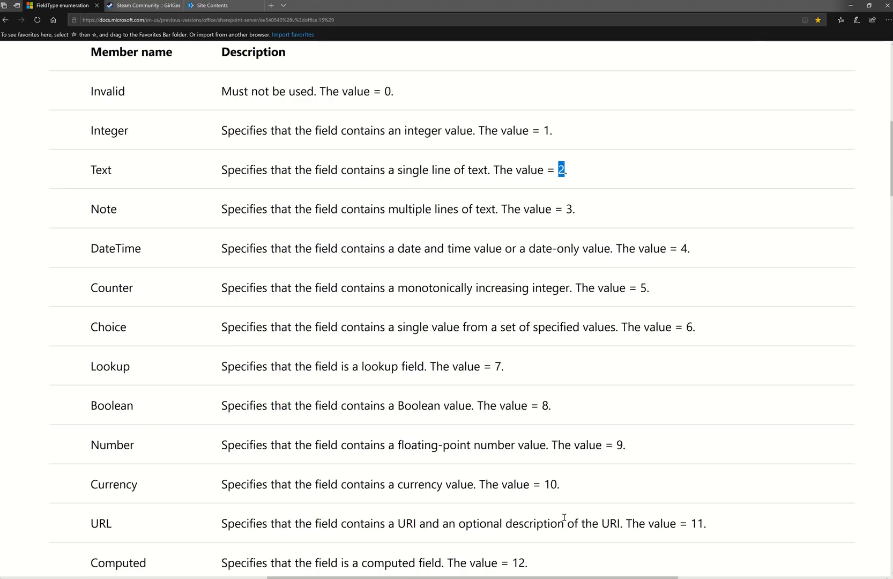
{"action": "scroll", "coordinate": [540, 325], "scroll_direction": "up", "scroll_amount": 3}
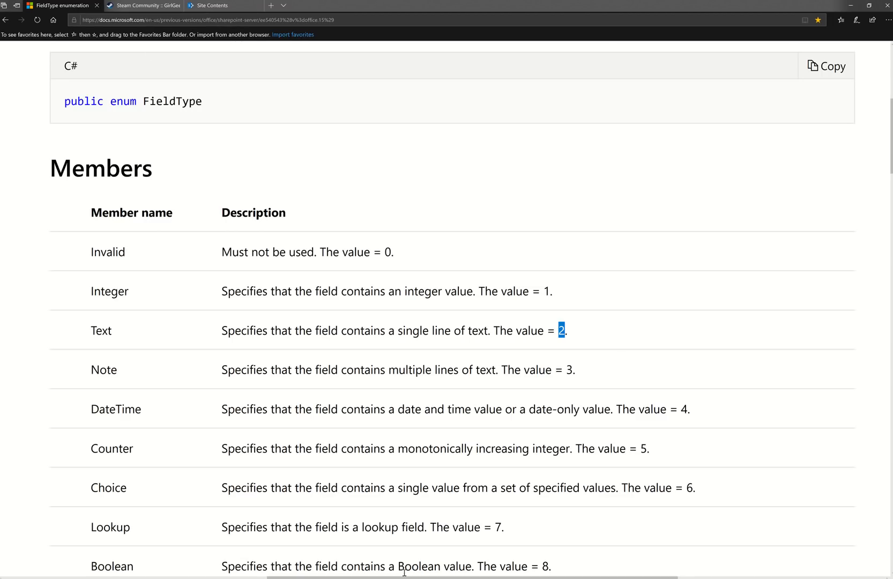
Return to the flow in Chrome and point out the FieldTypeKind and Required lines in the New Column request's body.
{"action": "mouse_move", "coordinate": [404, 574]}
{"action": "left_click", "coordinate": [439, 558]}
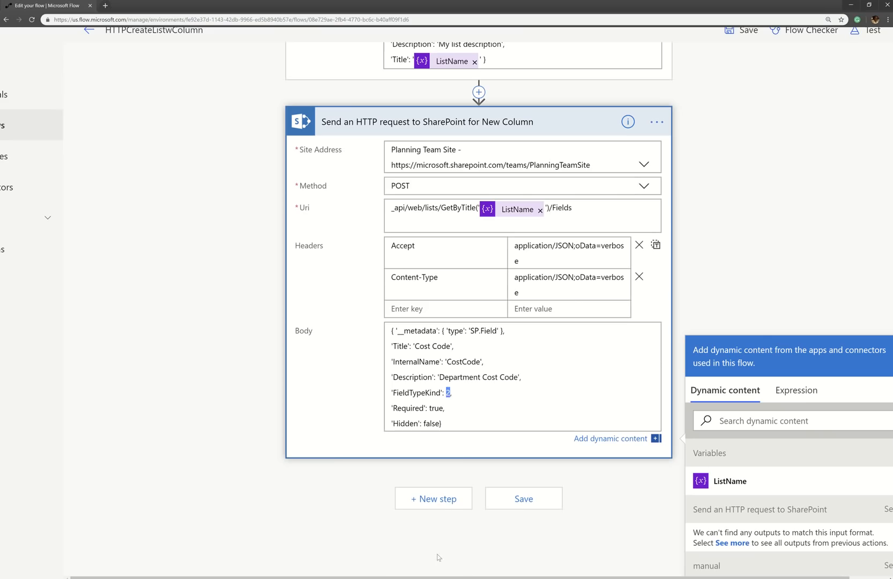
{"action": "left_click", "coordinate": [467, 389]}
{"action": "left_click", "coordinate": [452, 409]}
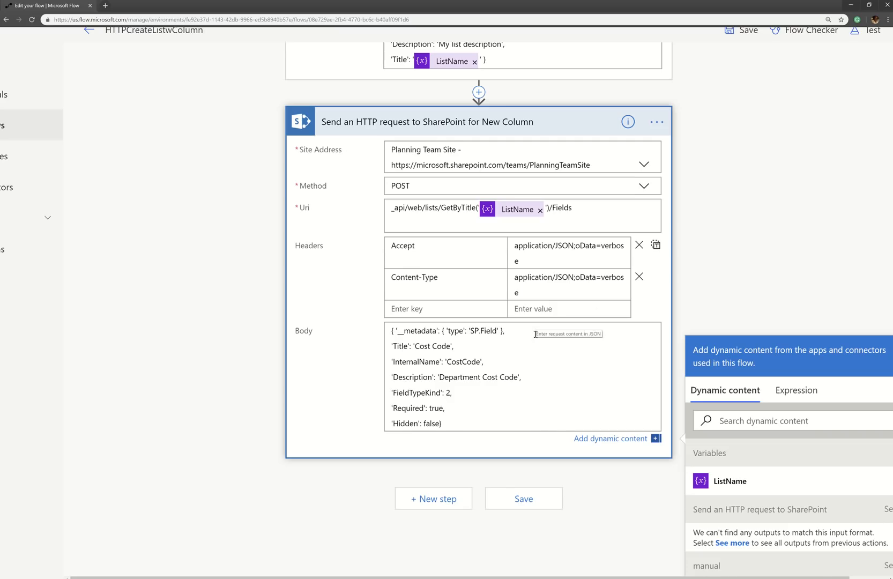
Save HTTPCreateListwColumn and start a test in which the trigger action is performed manually.
{"action": "scroll", "coordinate": [535, 334], "scroll_direction": "up", "scroll_amount": 7}
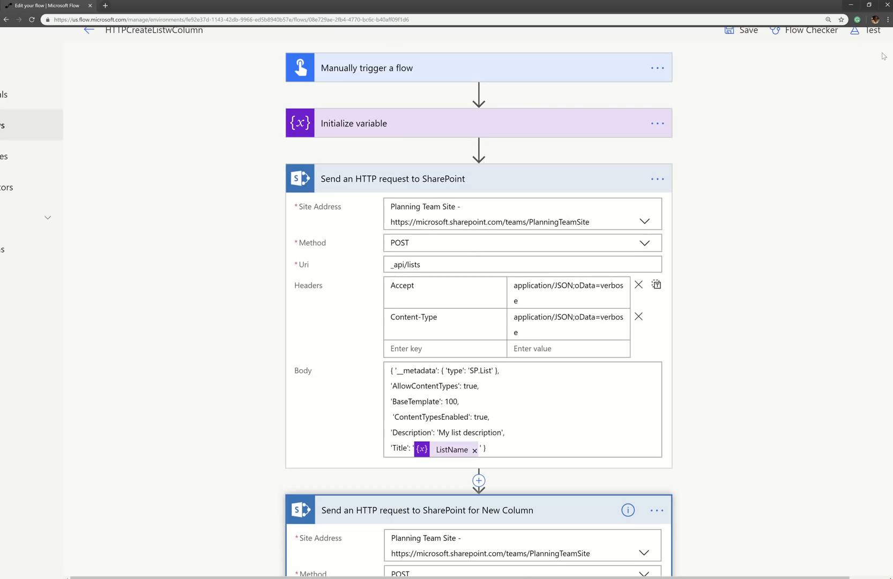
{"action": "left_click", "coordinate": [875, 33]}
{"action": "left_click", "coordinate": [732, 68]}
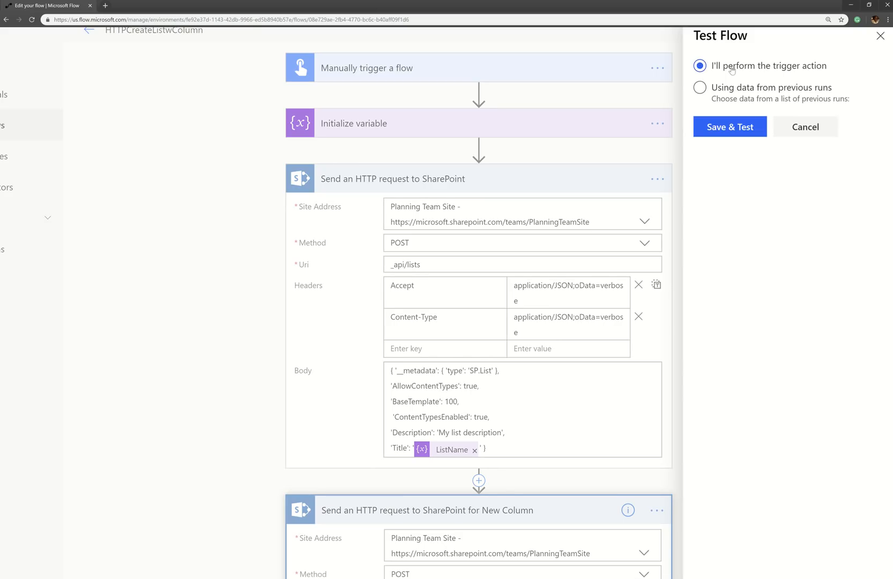
{"action": "left_click", "coordinate": [727, 132]}
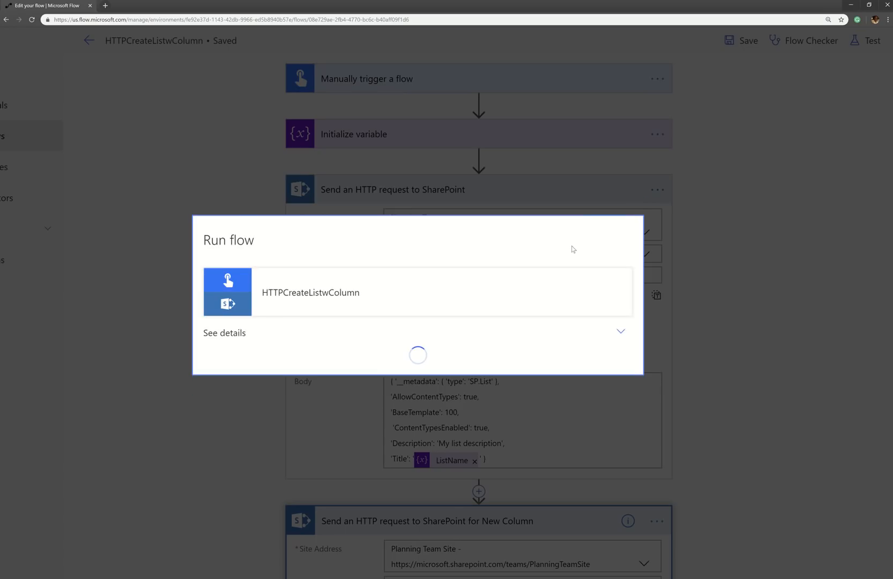
Run the flow with ListName set to the owner's first name followed by Hack2, and bring up the run results.
{"action": "left_click", "coordinate": [316, 333]}
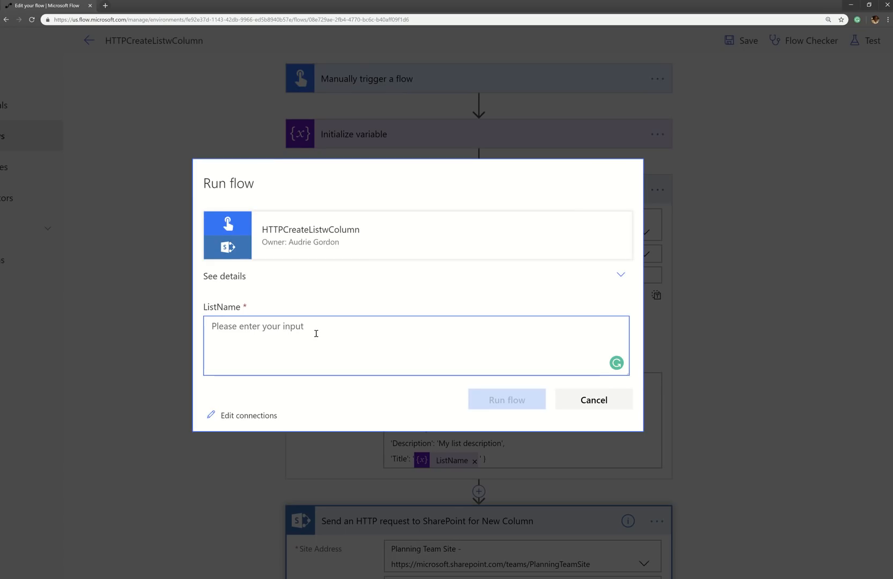
{"action": "type", "text": "Audrie"}
{"action": "type", "text": "h"}
{"action": "key", "text": "BackSpace"}
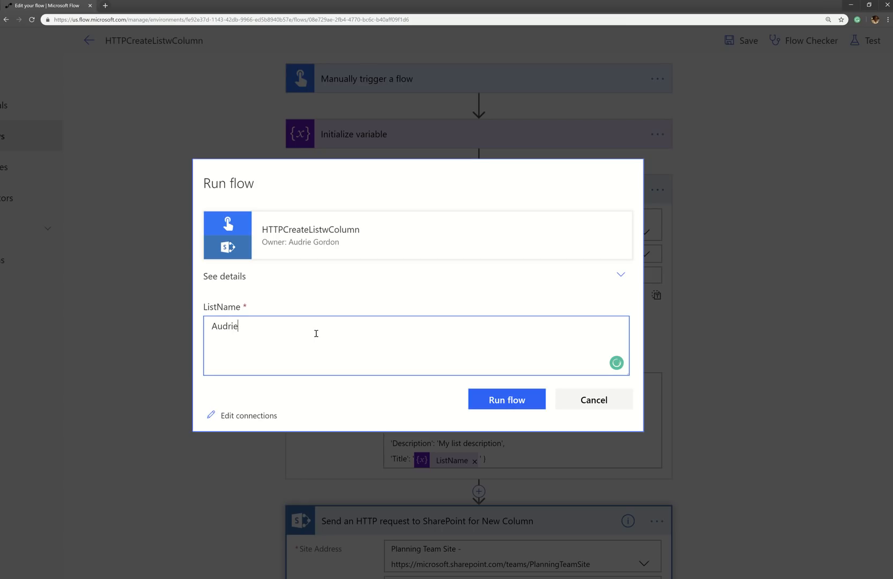
{"action": "type", "text": "Hack2"}
{"action": "left_click", "coordinate": [502, 400]}
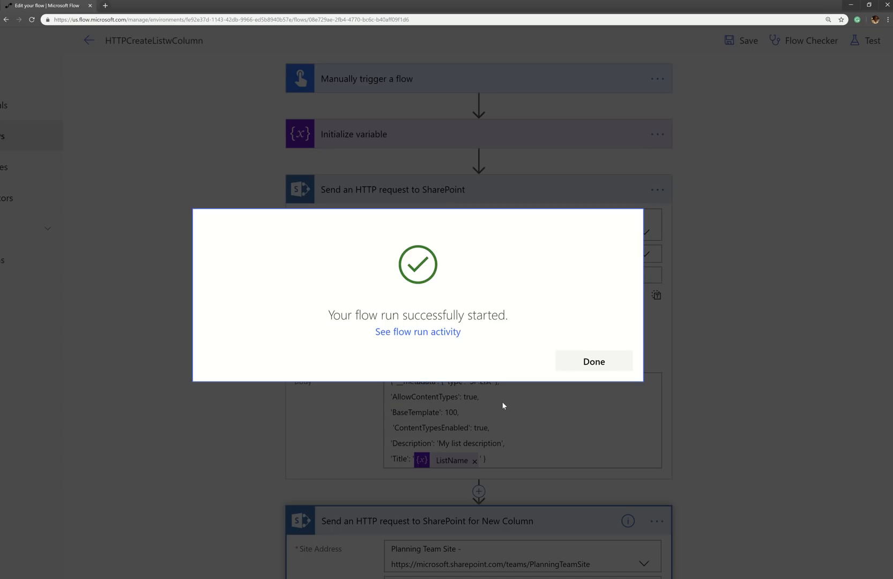
{"action": "left_click", "coordinate": [628, 358]}
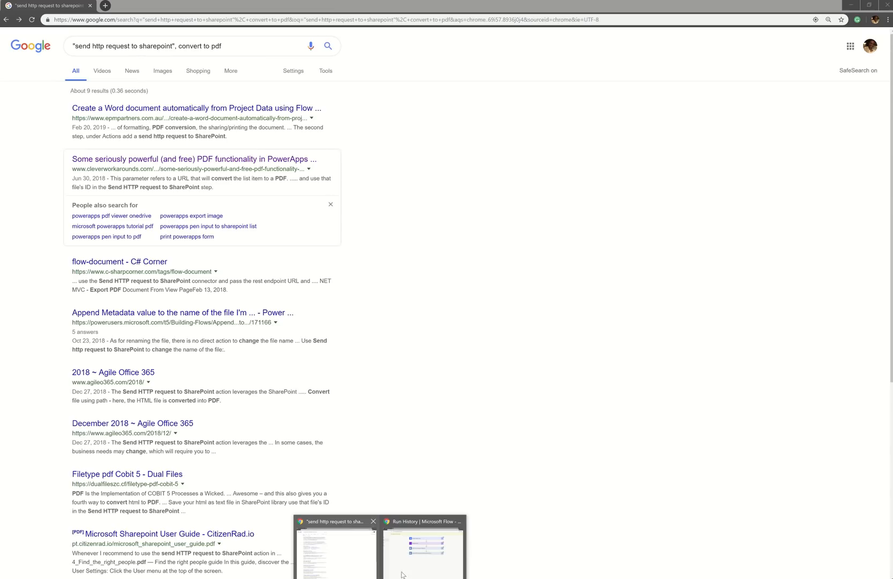
{"action": "left_click", "coordinate": [403, 574]}
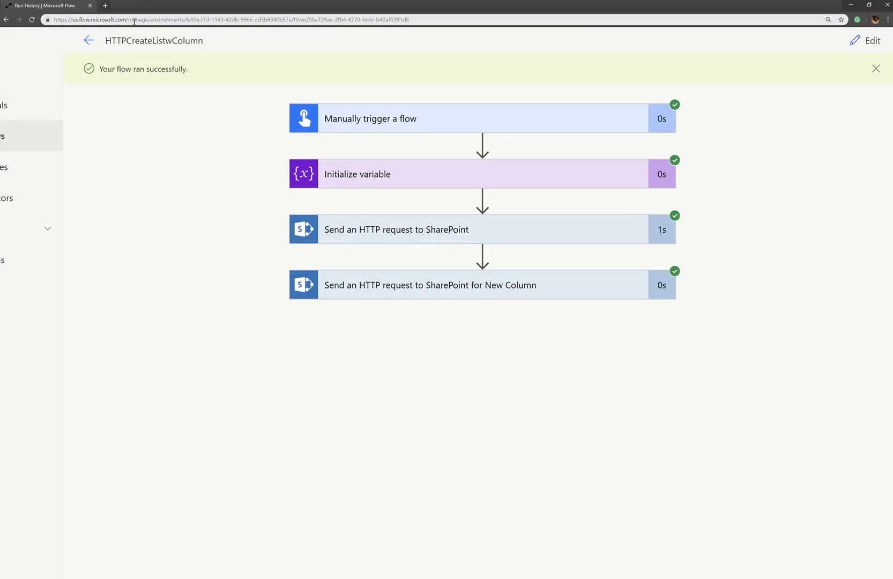
Open the Planning Team Site in a new browser tab and open the newly created Hack2 list from its site contents.
{"action": "key", "text": "ctrl+t"}
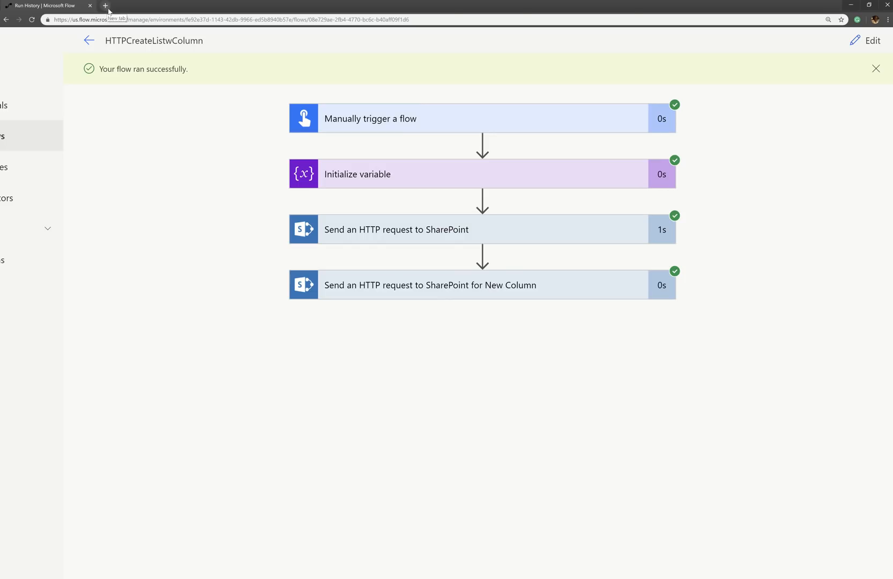
{"action": "type", "text": "p"}
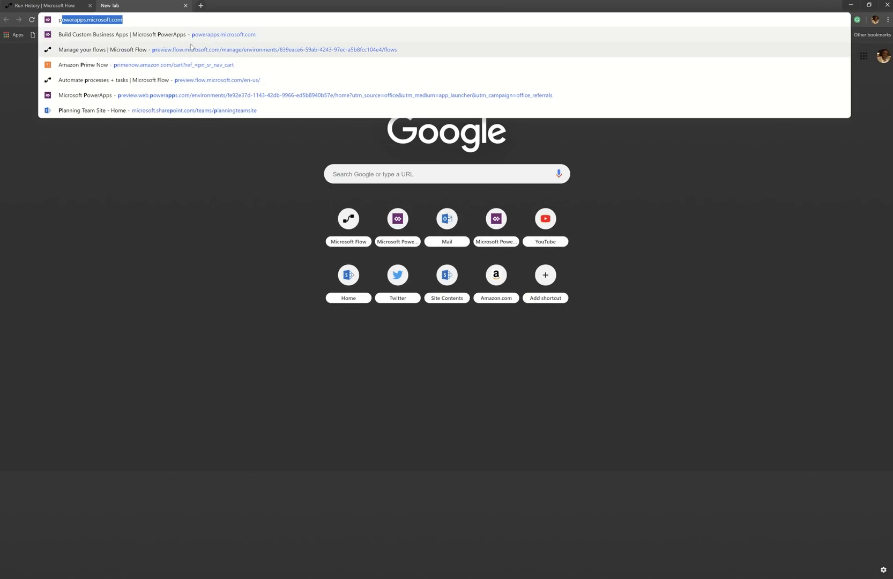
{"action": "type", "text": "lann"}
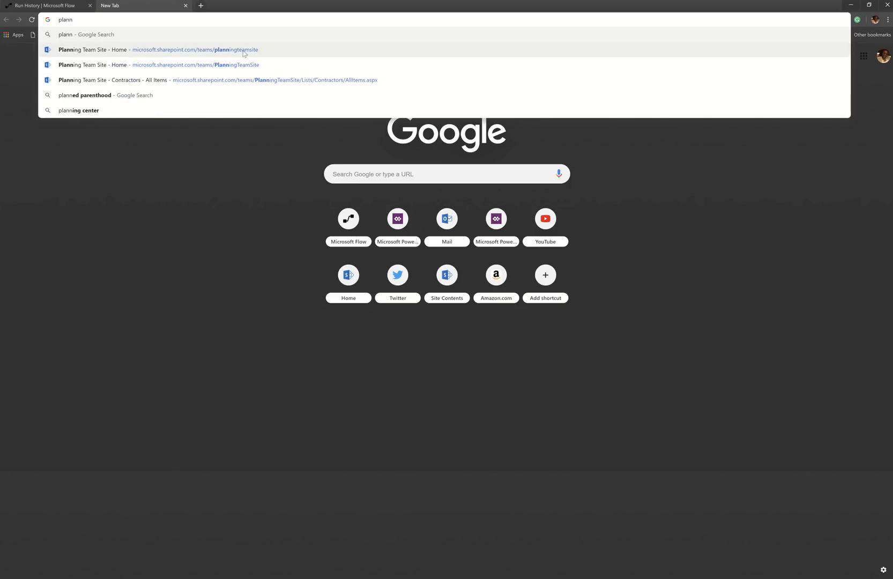
{"action": "left_click", "coordinate": [242, 52]}
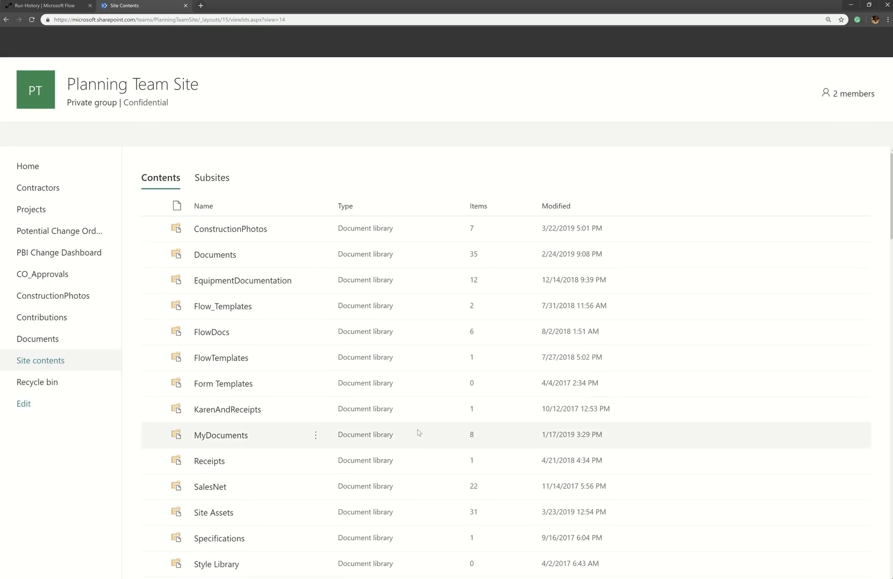
{"action": "scroll", "coordinate": [415, 434], "scroll_direction": "down", "scroll_amount": 5}
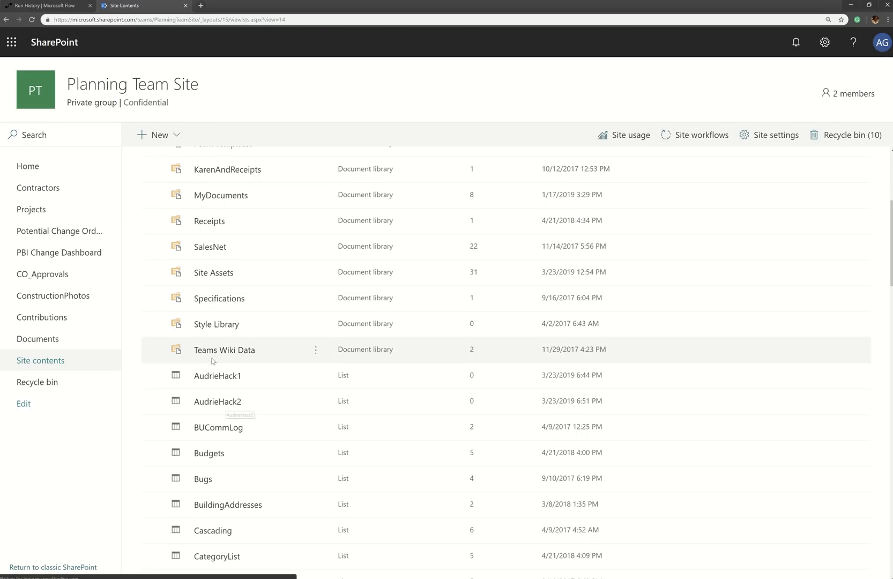
{"action": "left_click", "coordinate": [217, 402]}
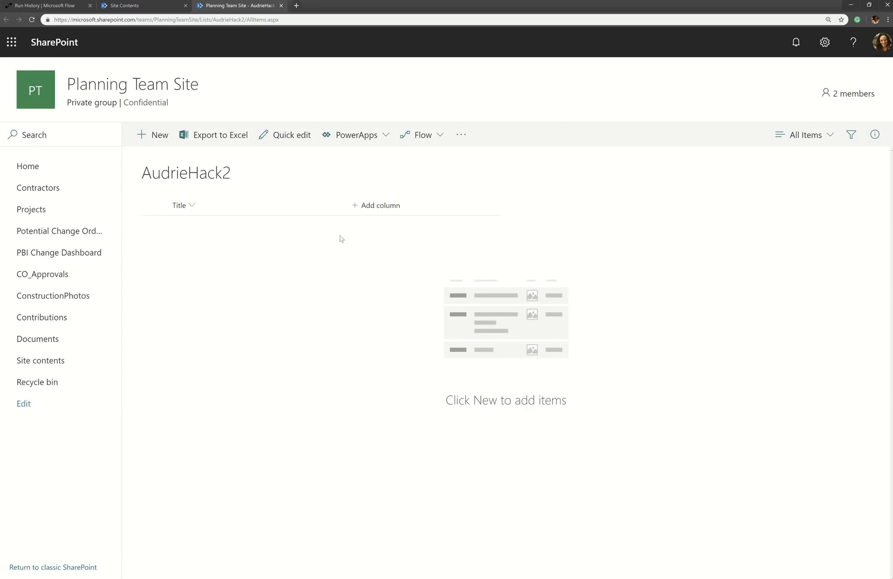
Edit the new list's All Items view to display the Cost Code column.
{"action": "left_click", "coordinate": [823, 134]}
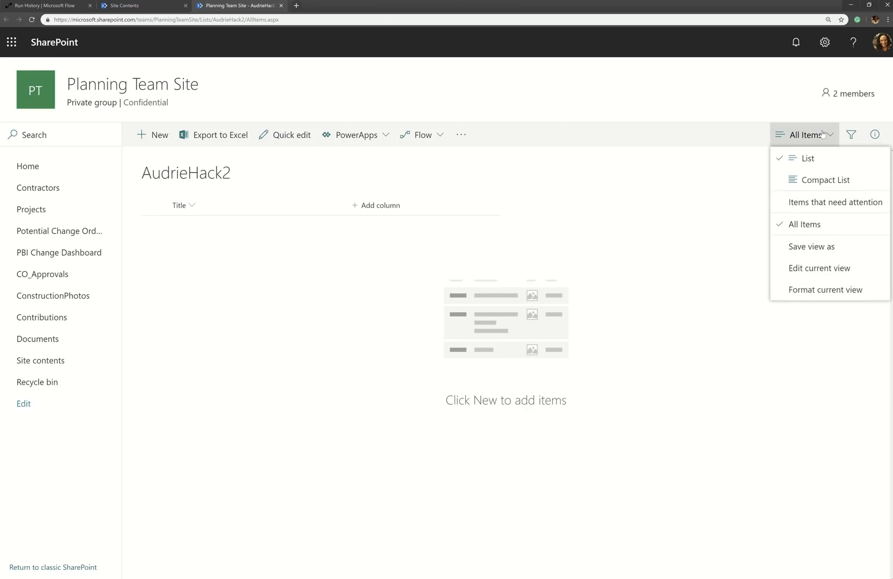
{"action": "left_click", "coordinate": [811, 268]}
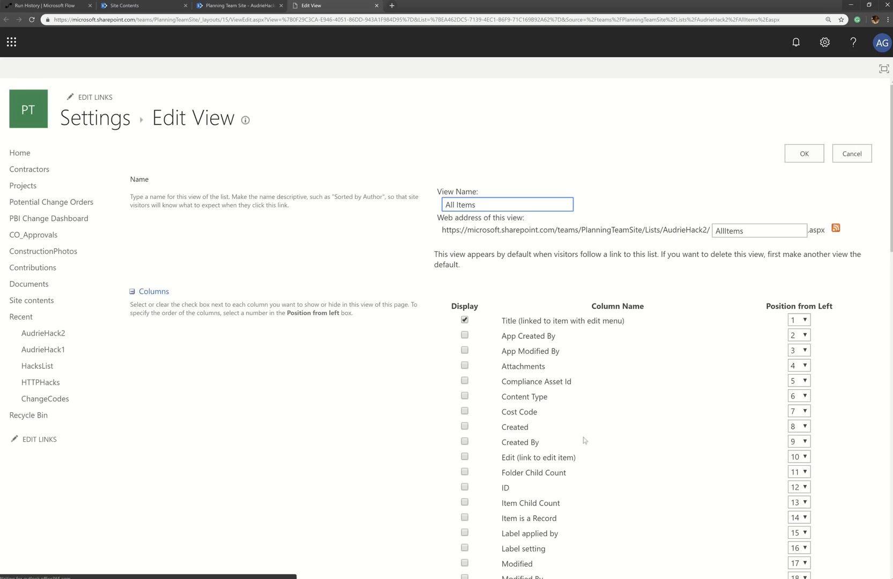
{"action": "left_click", "coordinate": [465, 411]}
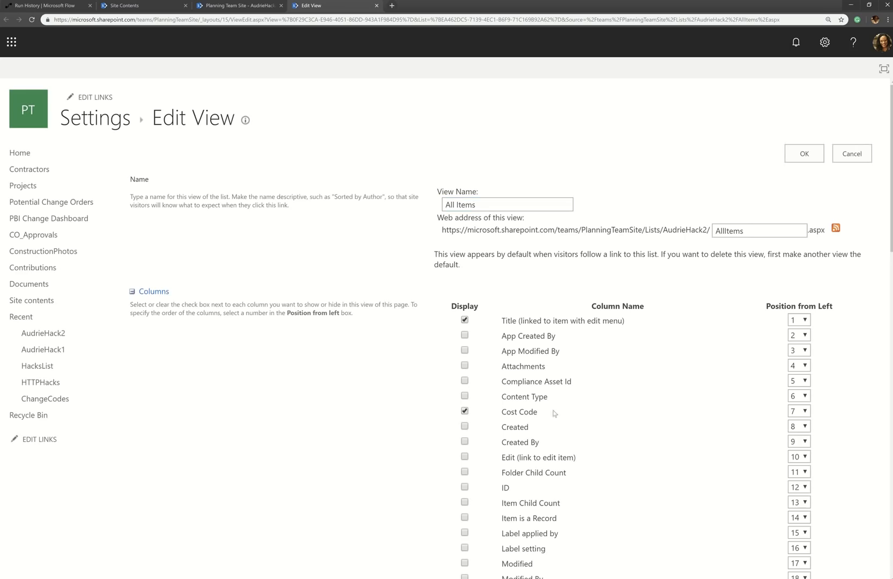
{"action": "left_click", "coordinate": [805, 154]}
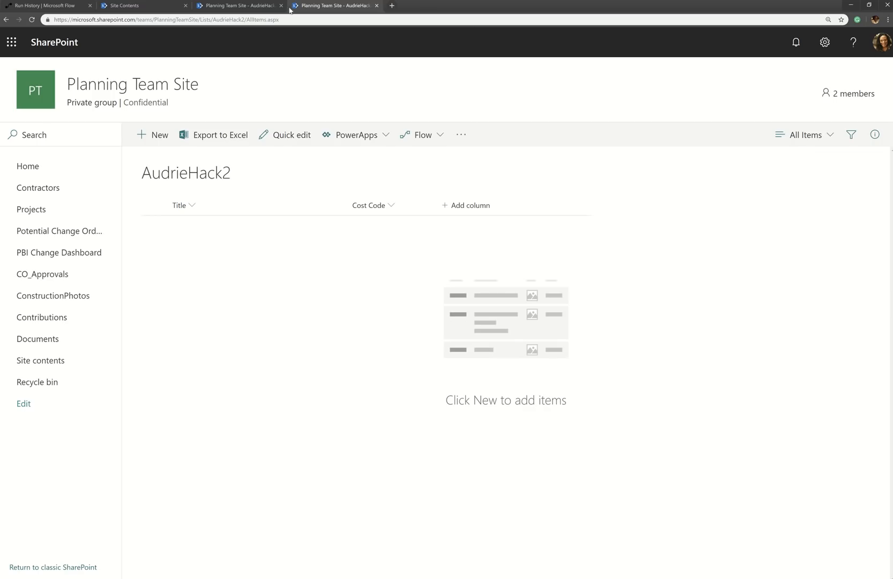
Go back from the HTTPCreateListwColumn run results to the My flows list.
{"action": "left_click", "coordinate": [59, 7]}
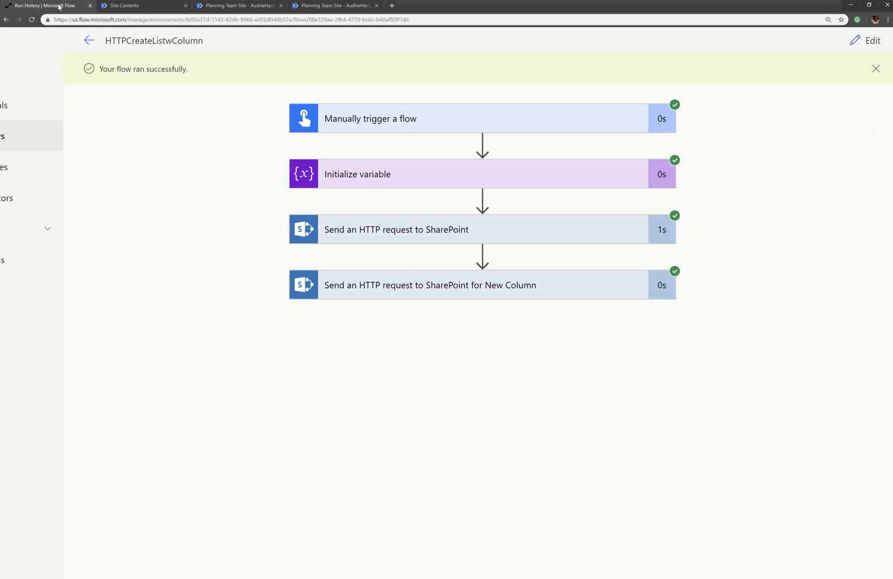
{"action": "left_click", "coordinate": [89, 41]}
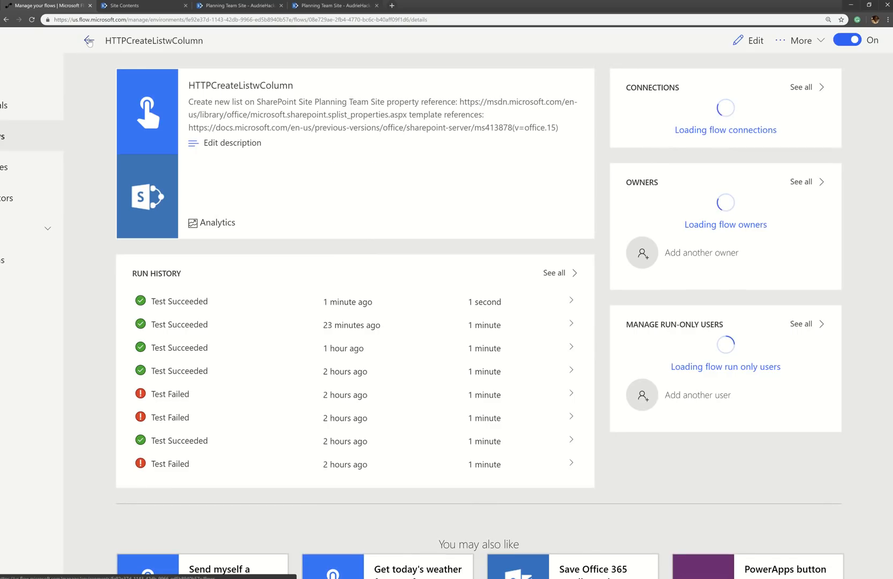
{"action": "left_click", "coordinate": [89, 40]}
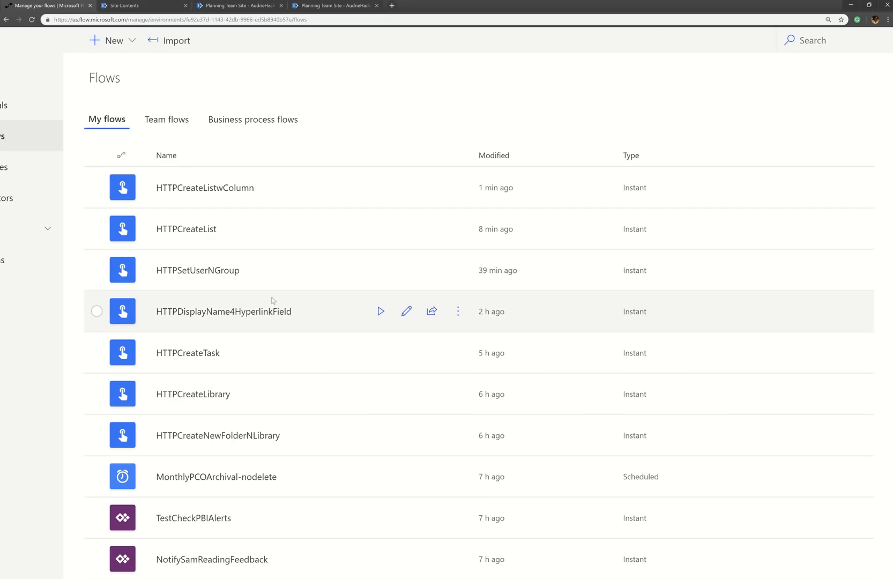
Open the HTTPDisplayName4HyperlinkField flow for editing and expand its manual trigger and SharePoint HTTP request.
{"action": "left_click", "coordinate": [404, 313]}
{"action": "left_click", "coordinate": [406, 312]}
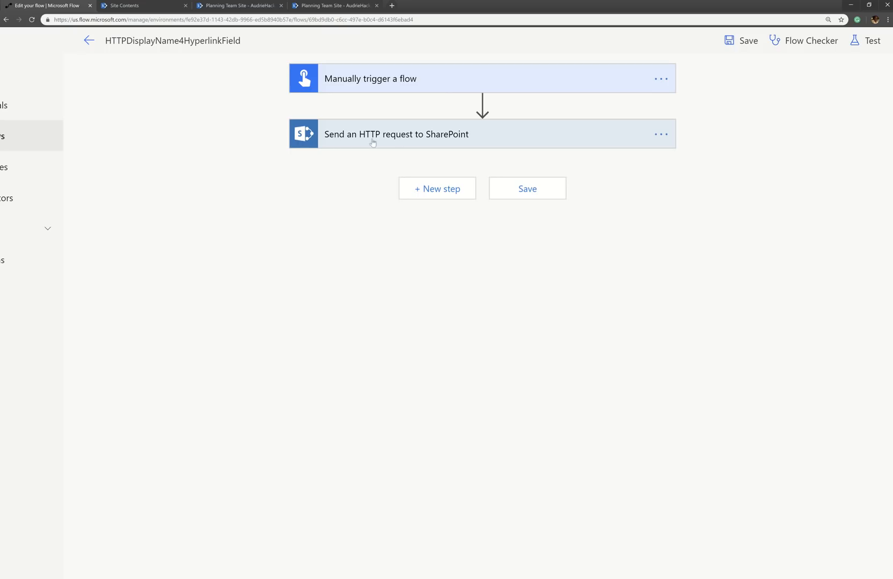
{"action": "left_click", "coordinate": [447, 86]}
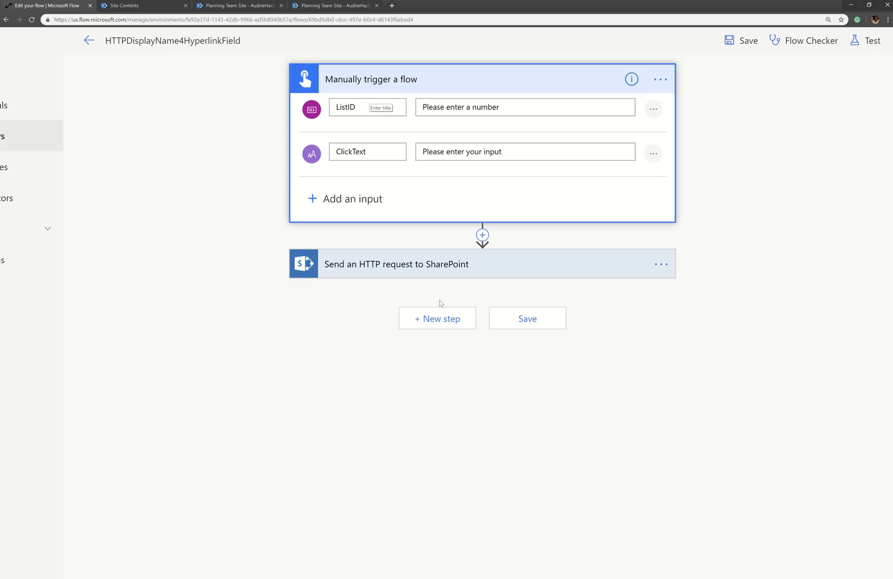
{"action": "left_click", "coordinate": [444, 273]}
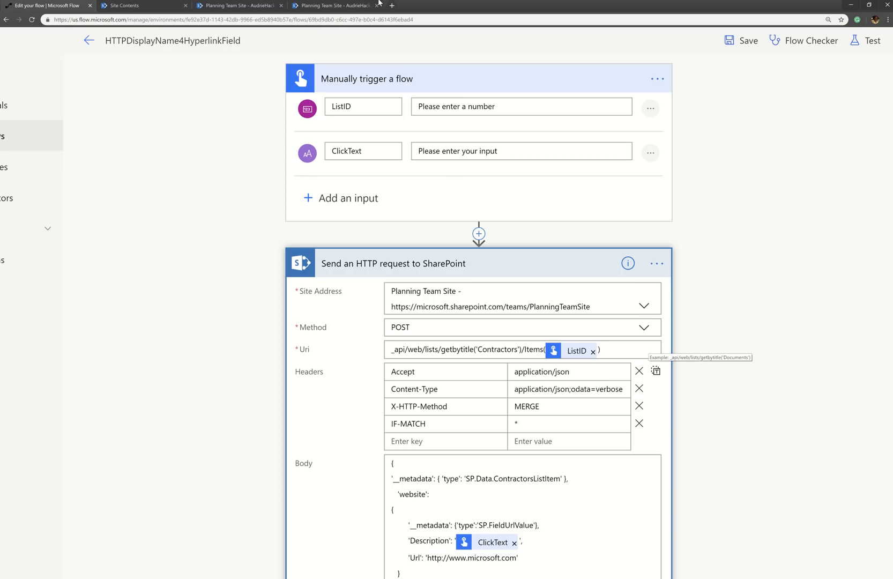
Open the Contractors list on the Planning Team Site and examine its item IDs and website column.
{"action": "left_click", "coordinate": [219, 5]}
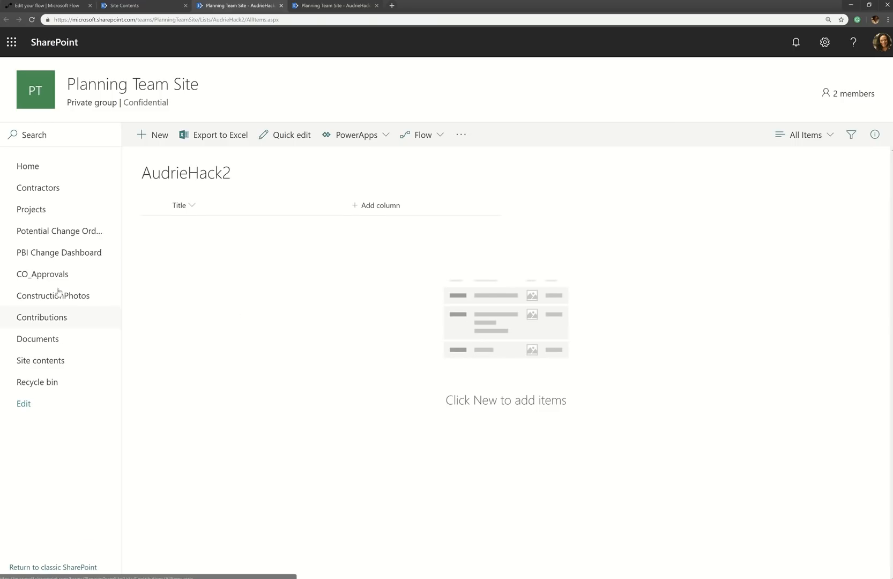
{"action": "left_click", "coordinate": [26, 174]}
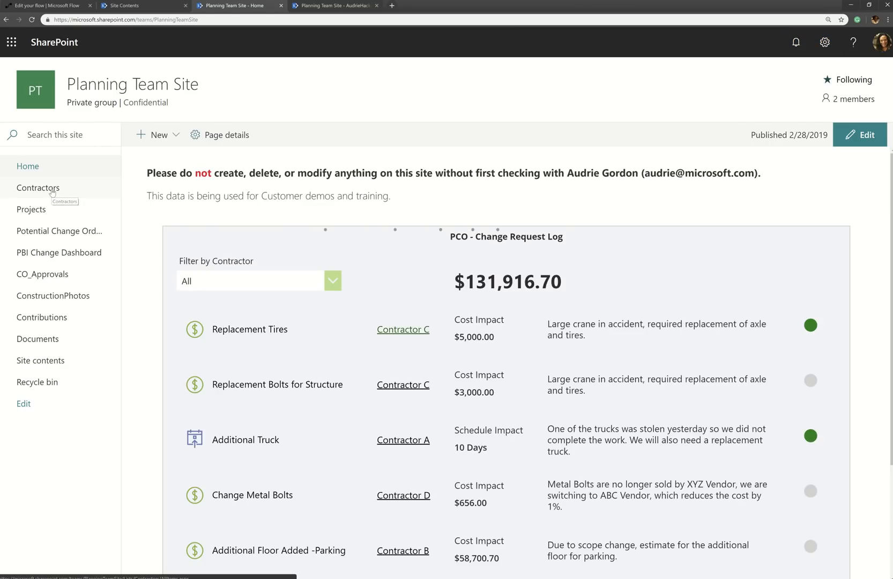
{"action": "left_click", "coordinate": [53, 192]}
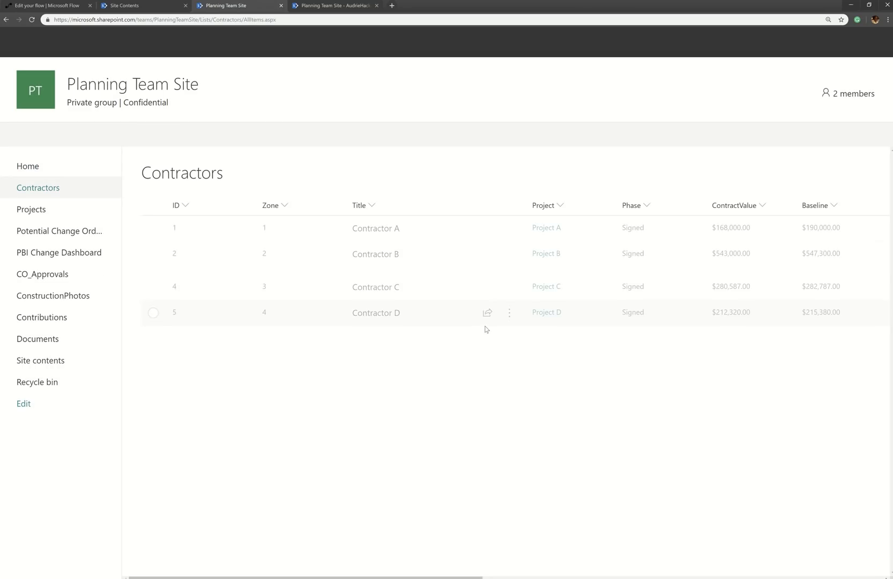
{"action": "left_click_drag", "start_coordinate": [300, 577], "coordinate": [619, 577]}
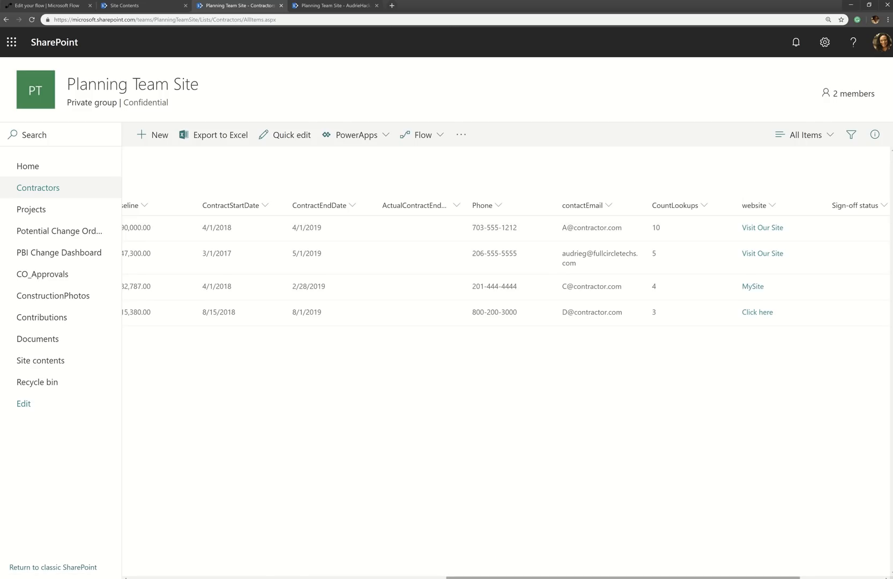
{"action": "scroll", "coordinate": [279, 254], "scroll_direction": "left", "scroll_amount": 10}
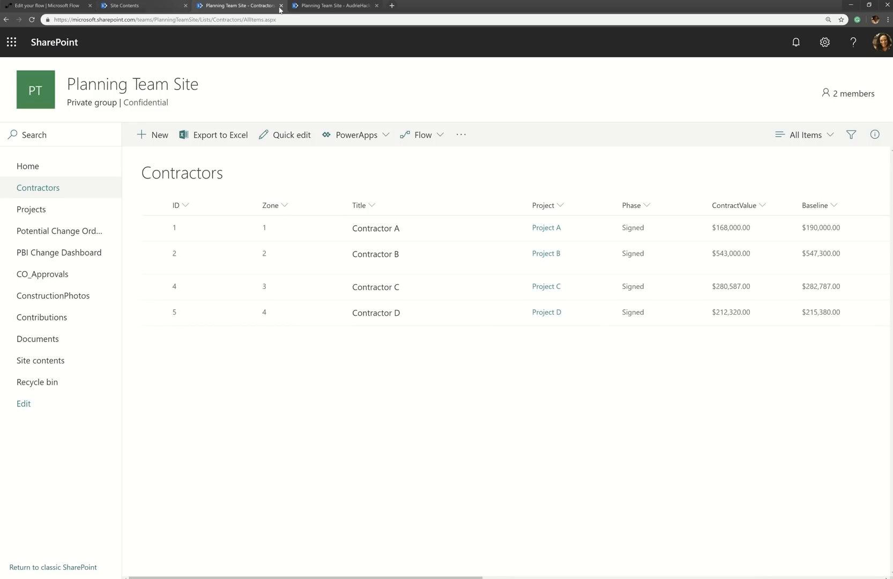
Return to the HTTPDisplayName4HyperlinkField flow and change the ListID input's prompt to "Please enter an item number".
{"action": "left_click", "coordinate": [66, 9]}
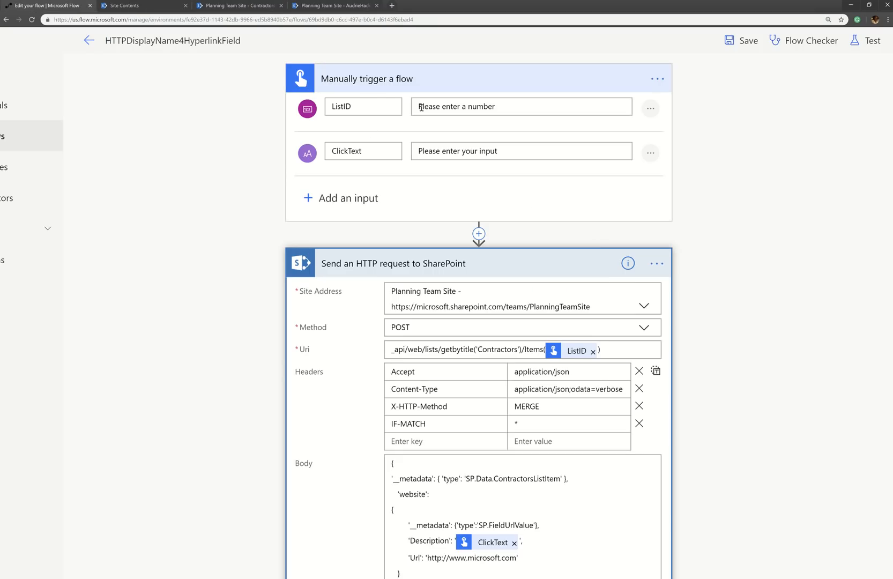
{"action": "left_click", "coordinate": [465, 107]}
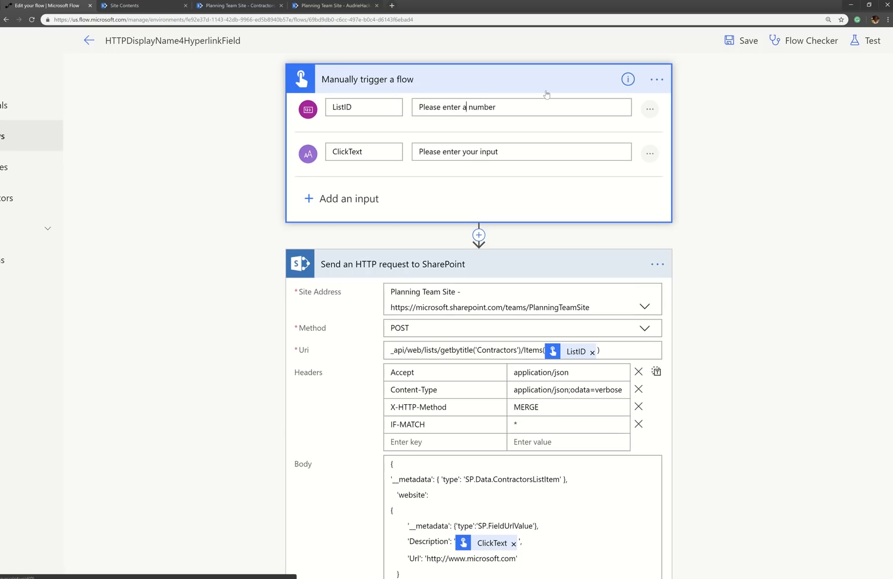
{"action": "type", "text": "n item"}
Change the ClickText input's prompt to "Please enter the text you want them to click on".
{"action": "left_click", "coordinate": [557, 150]}
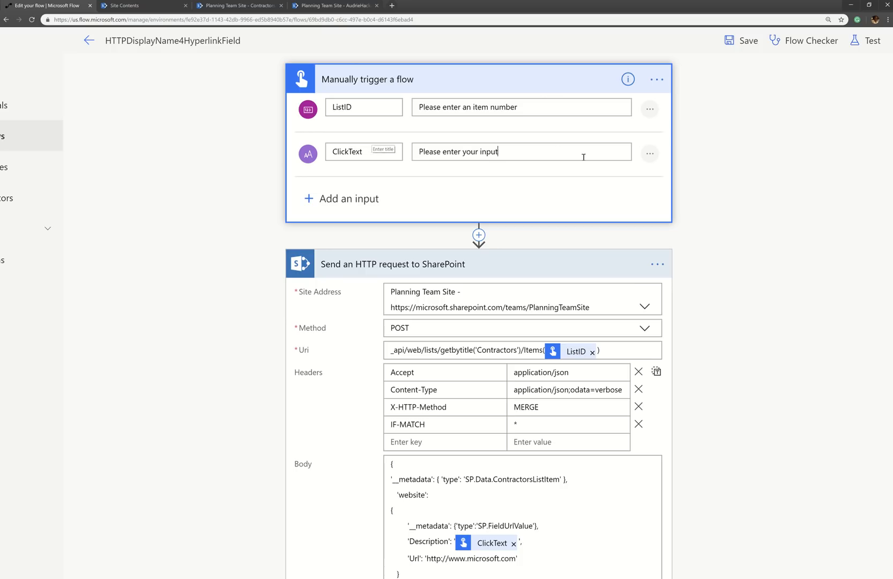
{"action": "left_click", "coordinate": [463, 152]}
{"action": "left_click_drag", "start_coordinate": [465, 152], "coordinate": [549, 151]}
{"action": "type", "text": "the text you want the"}
{"action": "type", "text": "m to click on"}
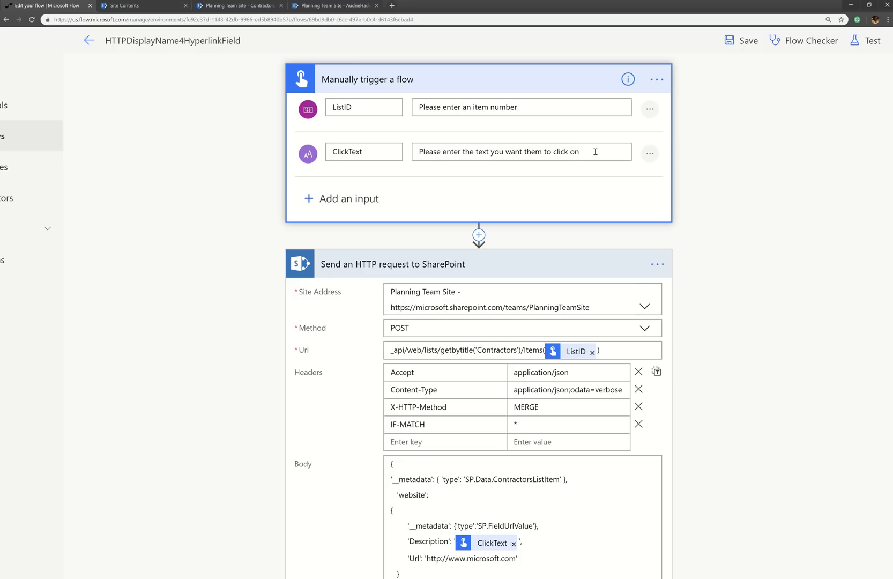
Examine the SharePoint HTTP request's Uri, including the getbytitle('Contractors') part and the Items segment with the ListID token.
{"action": "scroll", "coordinate": [596, 152], "scroll_direction": "down", "scroll_amount": 2}
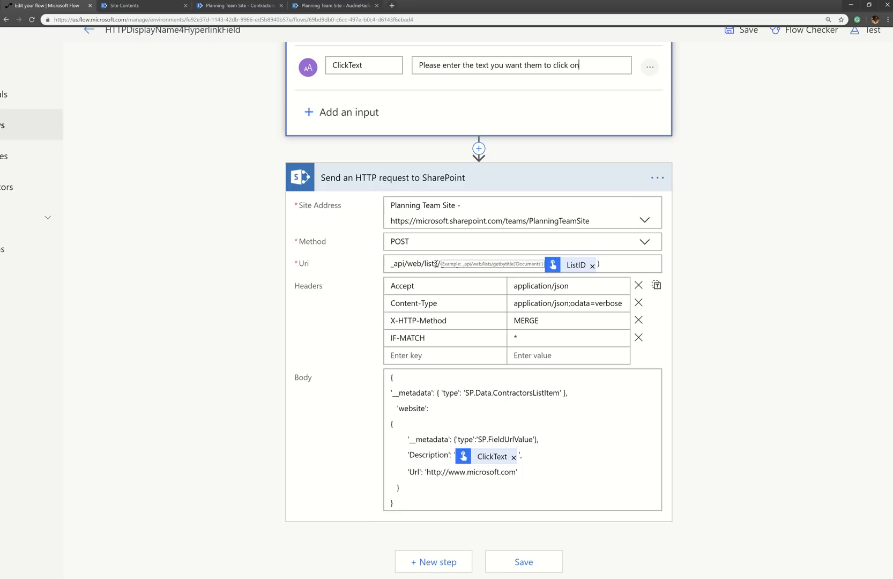
{"action": "left_click_drag", "start_coordinate": [437, 265], "coordinate": [379, 269]}
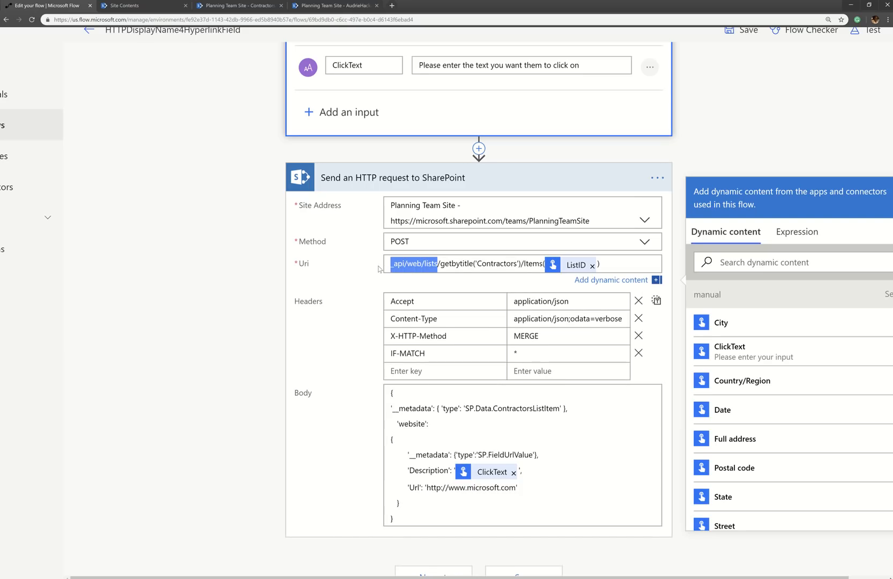
{"action": "left_click", "coordinate": [443, 265]}
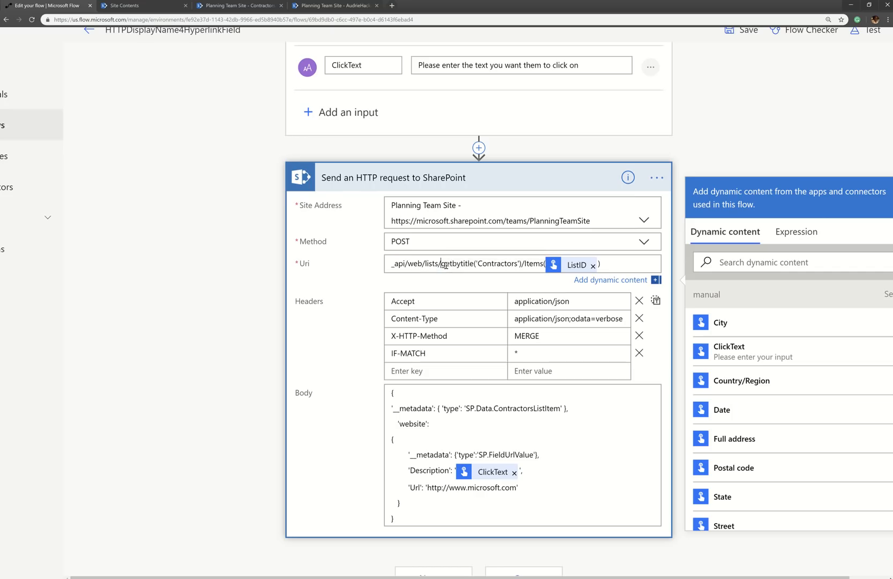
{"action": "double_click", "coordinate": [445, 265]}
{"action": "left_click", "coordinate": [517, 263]}
{"action": "left_click_drag", "start_coordinate": [519, 264], "coordinate": [474, 263]}
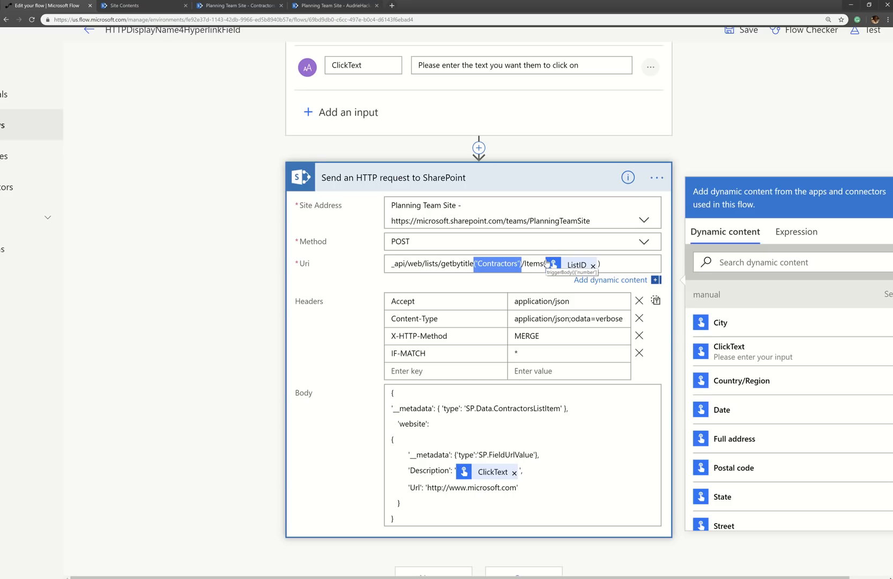
{"action": "left_click", "coordinate": [542, 264]}
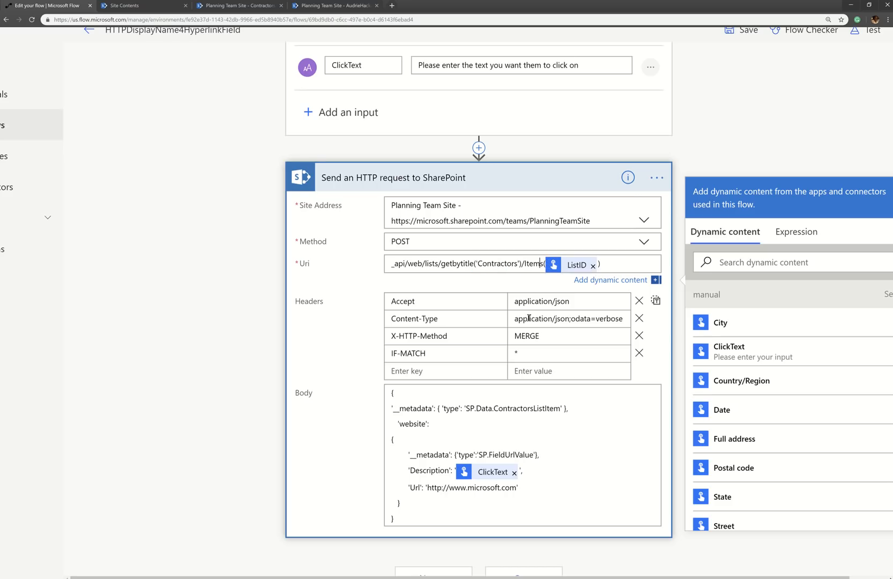
{"action": "left_click", "coordinate": [598, 263]}
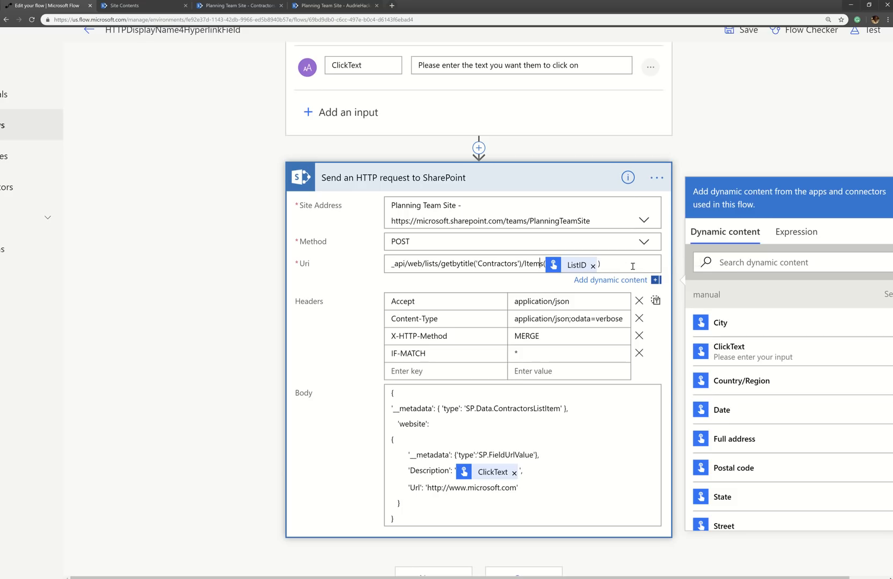
{"action": "type", "text": ")"}
{"action": "scroll", "coordinate": [386, 99], "scroll_direction": "up", "scroll_amount": 2}
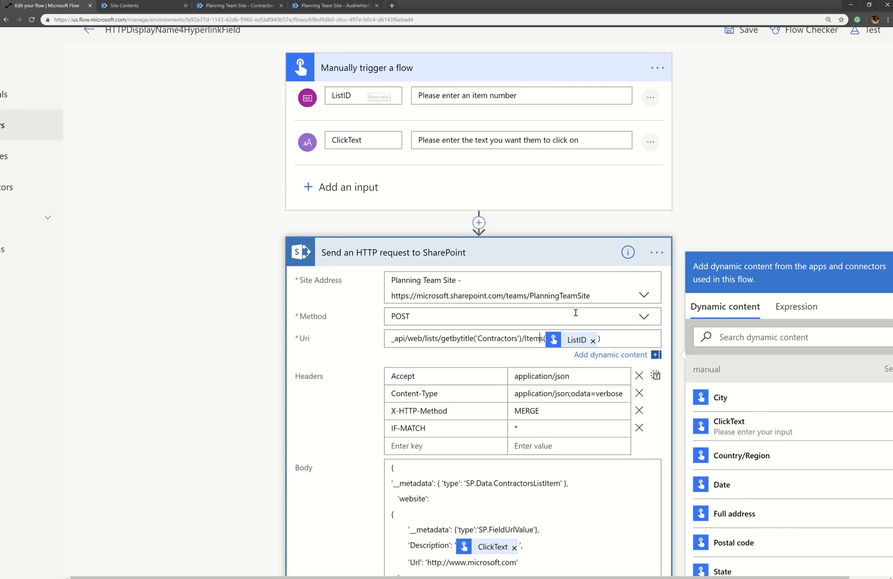
{"action": "scroll", "coordinate": [577, 314], "scroll_direction": "down", "scroll_amount": 2}
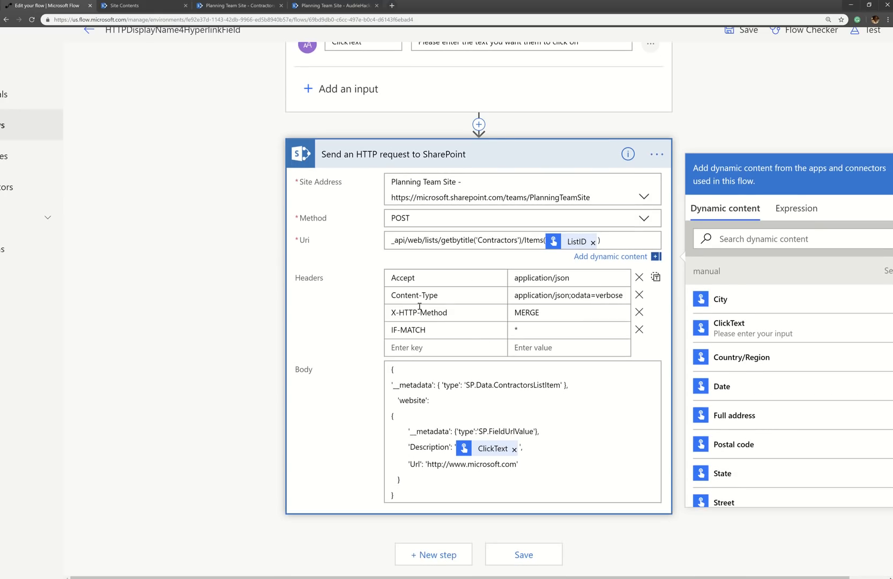
Review the request's X-HTTP-Method and IF-MATCH headers against its Uri, and examine the JSON body.
{"action": "left_click", "coordinate": [560, 316]}
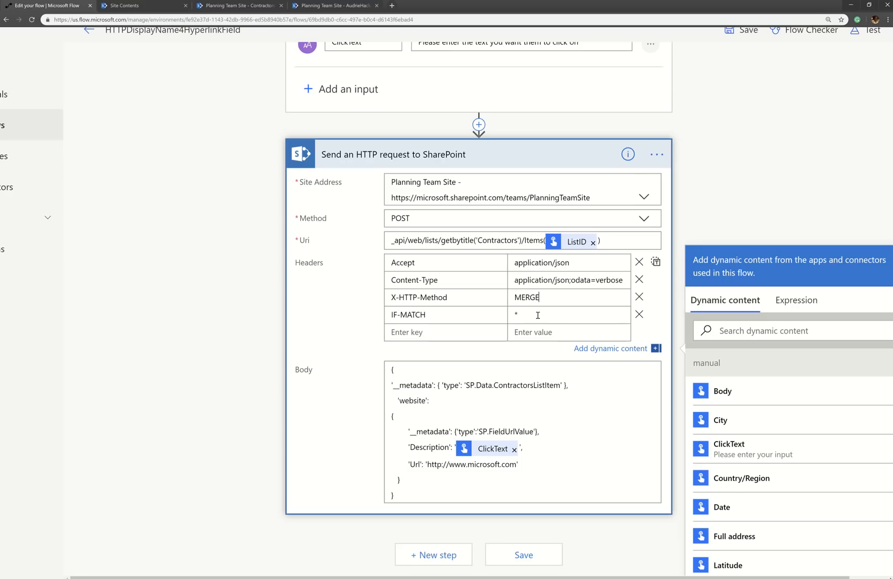
{"action": "left_click", "coordinate": [609, 241]}
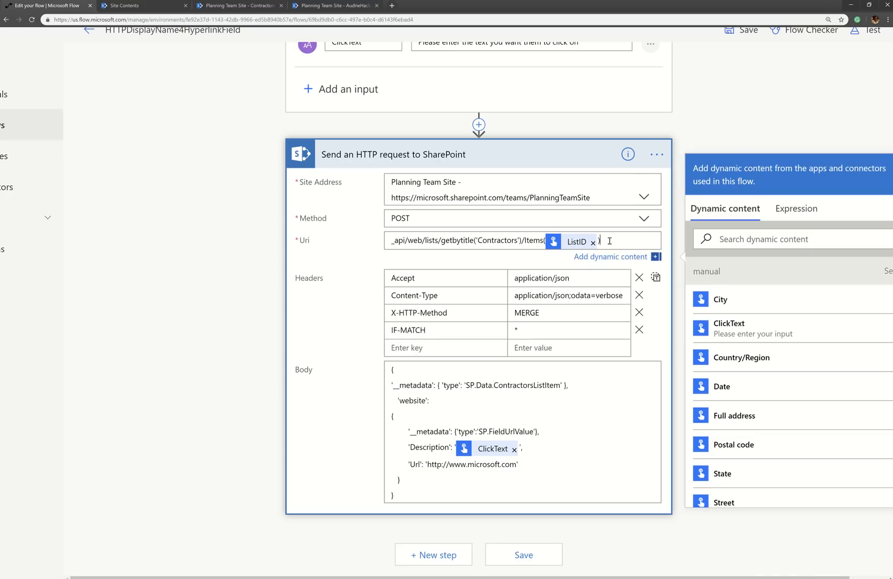
{"action": "left_click", "coordinate": [589, 312]}
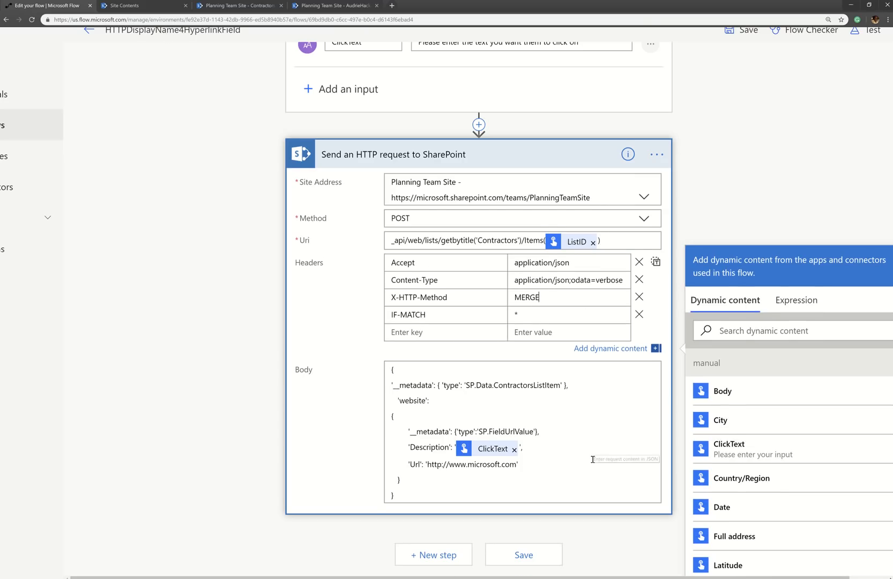
{"action": "left_click", "coordinate": [622, 443]}
{"action": "scroll", "coordinate": [454, 415], "scroll_direction": "down", "scroll_amount": 2}
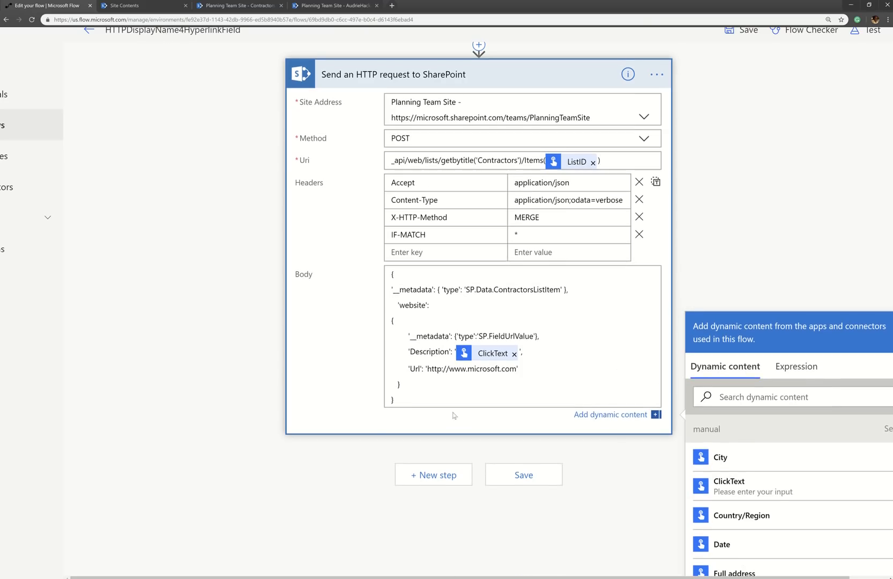
{"action": "left_click", "coordinate": [417, 397]}
Inspect the website column's configuration in the Contractors list settings, and go back to the settings page.
{"action": "left_click", "coordinate": [325, 8]}
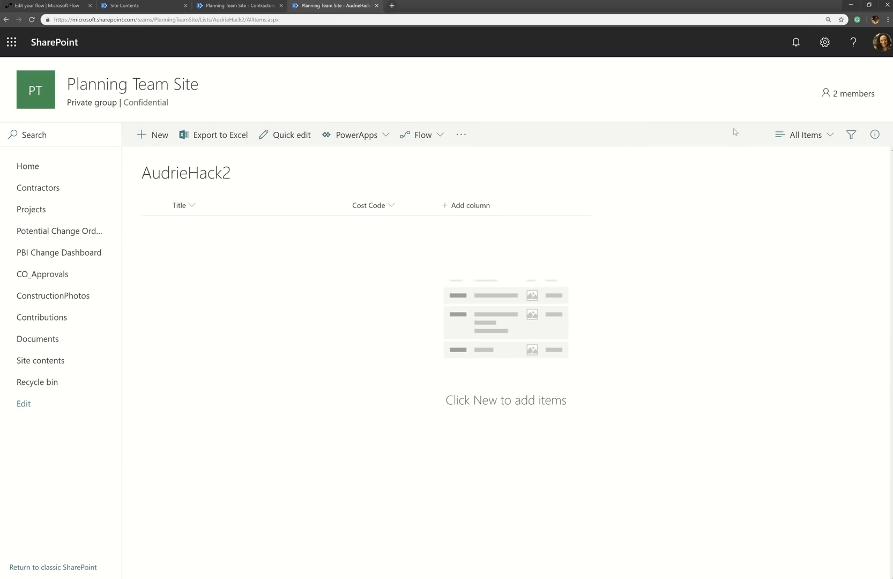
{"action": "left_click", "coordinate": [214, 7]}
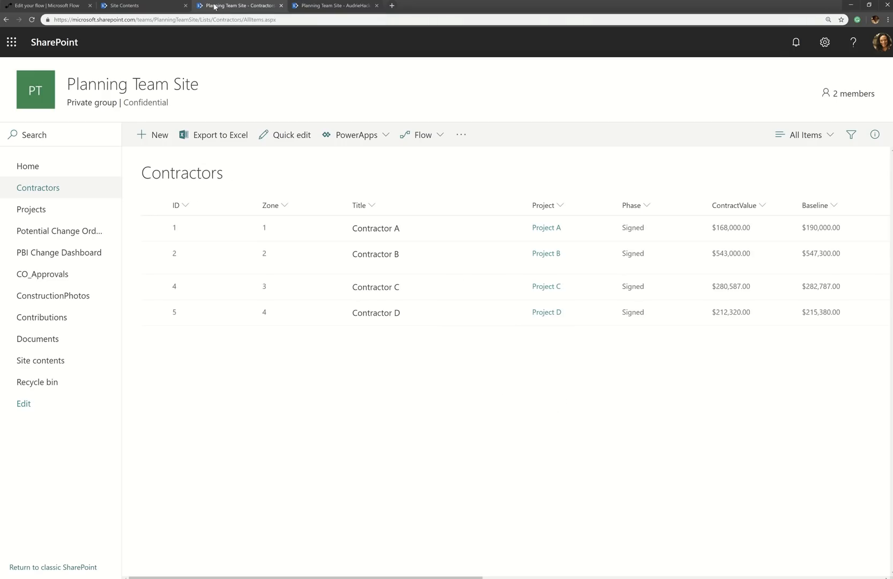
{"action": "left_click", "coordinate": [825, 42]}
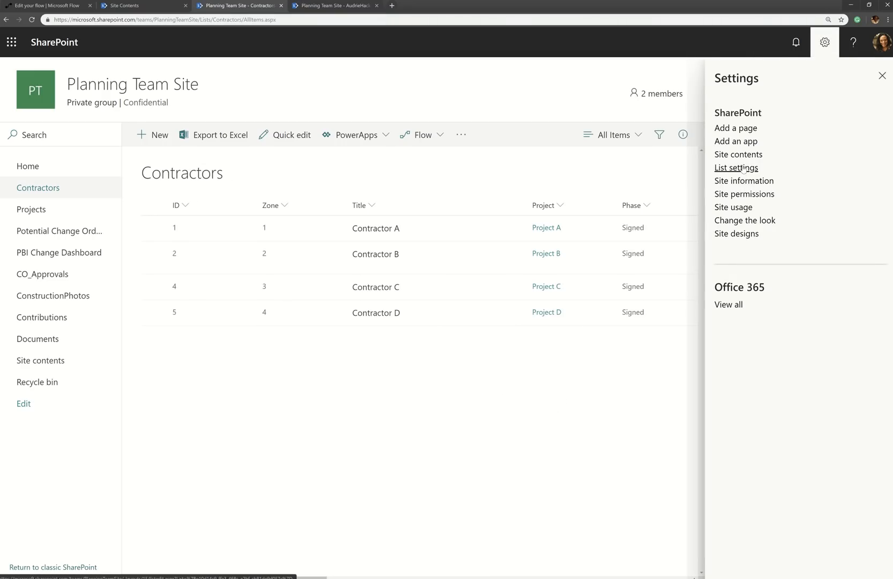
{"action": "left_click", "coordinate": [744, 168]}
{"action": "scroll", "coordinate": [166, 421], "scroll_direction": "down", "scroll_amount": 2}
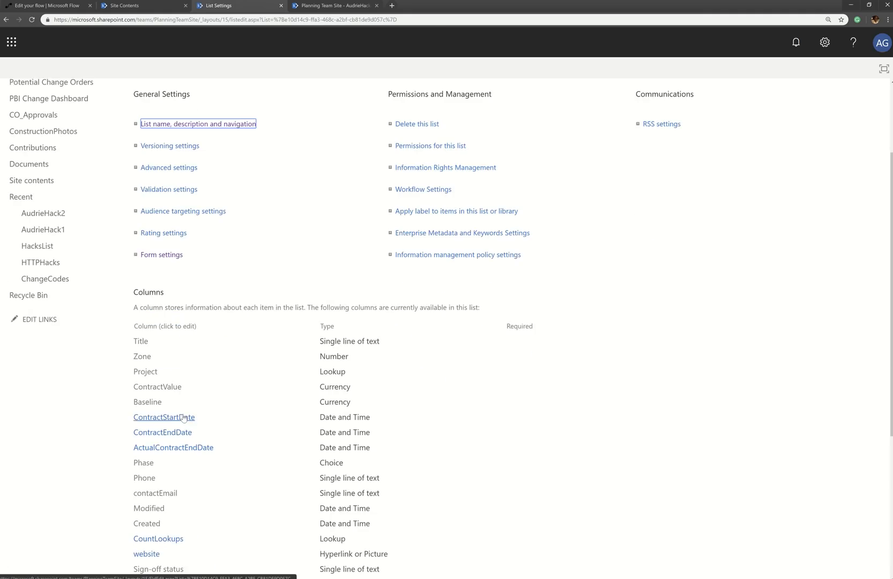
{"action": "scroll", "coordinate": [164, 432], "scroll_direction": "down", "scroll_amount": 3}
{"action": "left_click", "coordinate": [146, 394]}
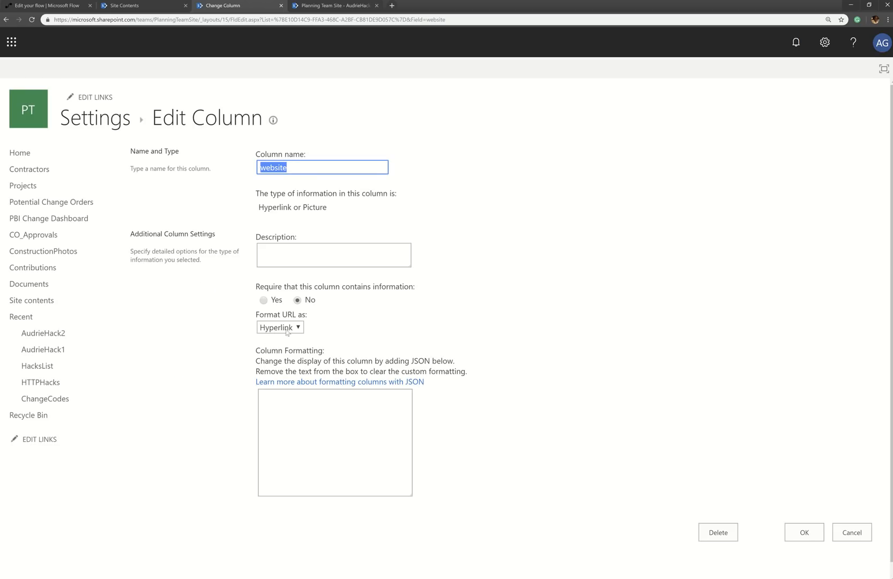
{"action": "left_click", "coordinate": [5, 21]}
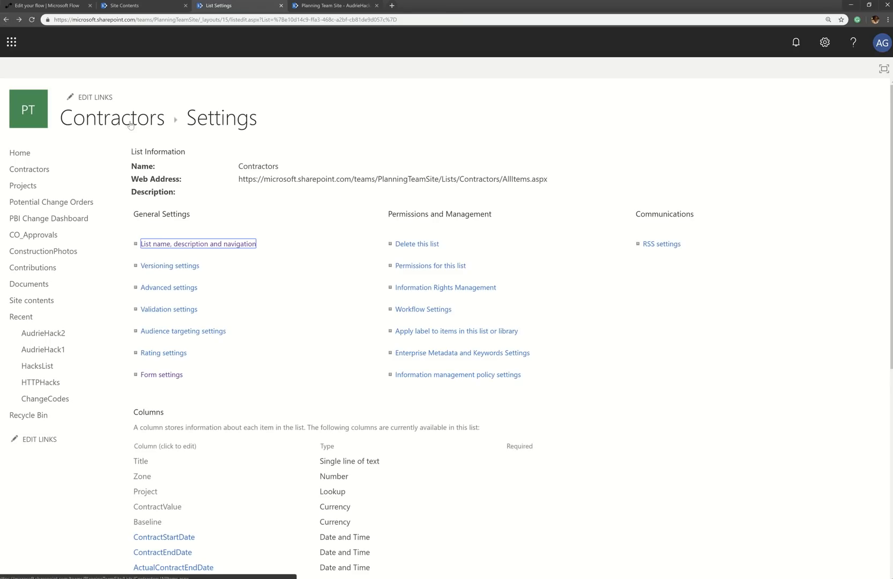
Open the Contractors list in quick edit and view the address and display text of Contractor A's website link.
{"action": "left_click", "coordinate": [411, 180]}
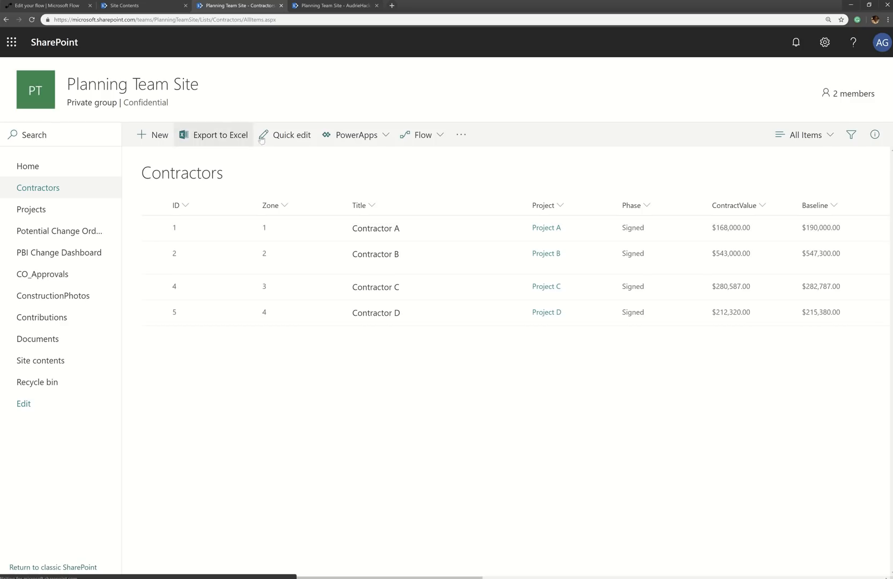
{"action": "left_click", "coordinate": [288, 135]}
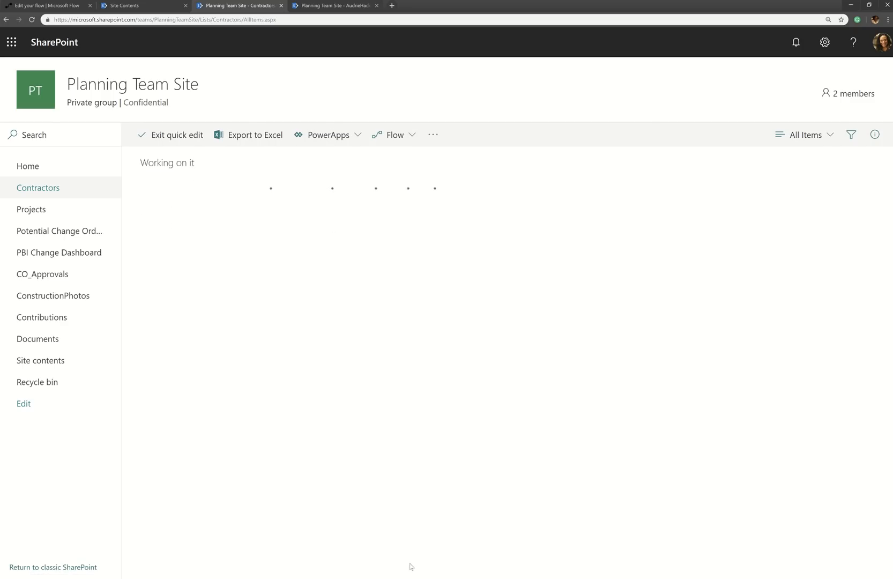
{"action": "left_click", "coordinate": [709, 209]}
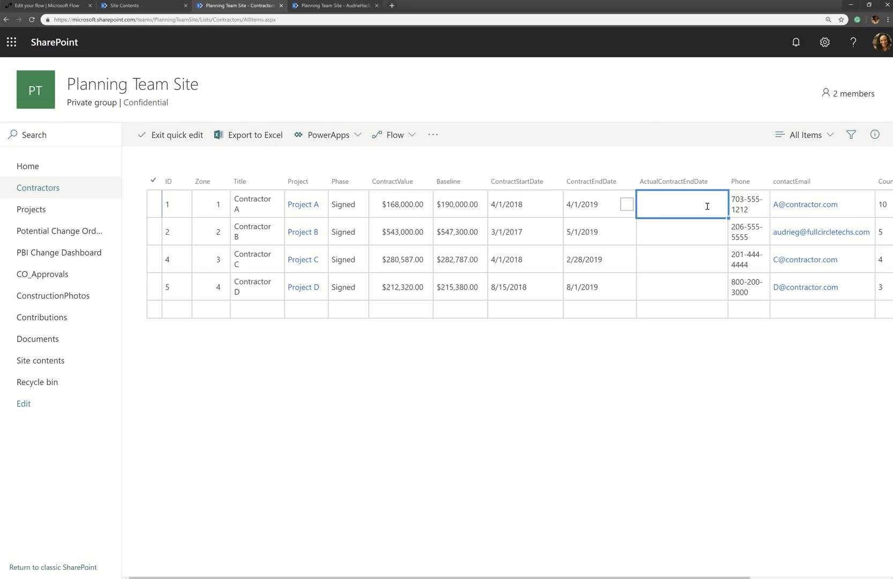
{"action": "key", "text": "Tab"}
{"action": "key", "text": "Tab"}
{"action": "key", "text": "Tab"}
{"action": "key", "text": "Tab"}
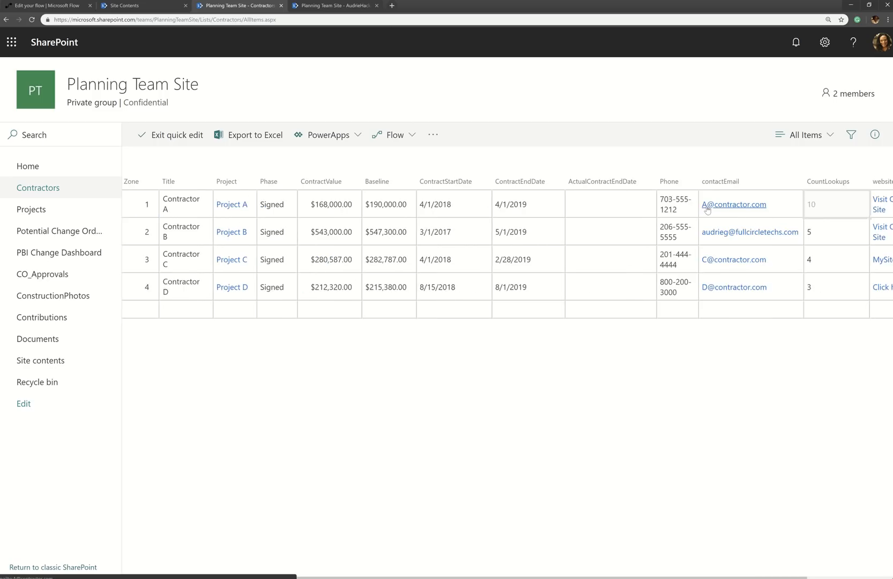
{"action": "left_click", "coordinate": [815, 204]}
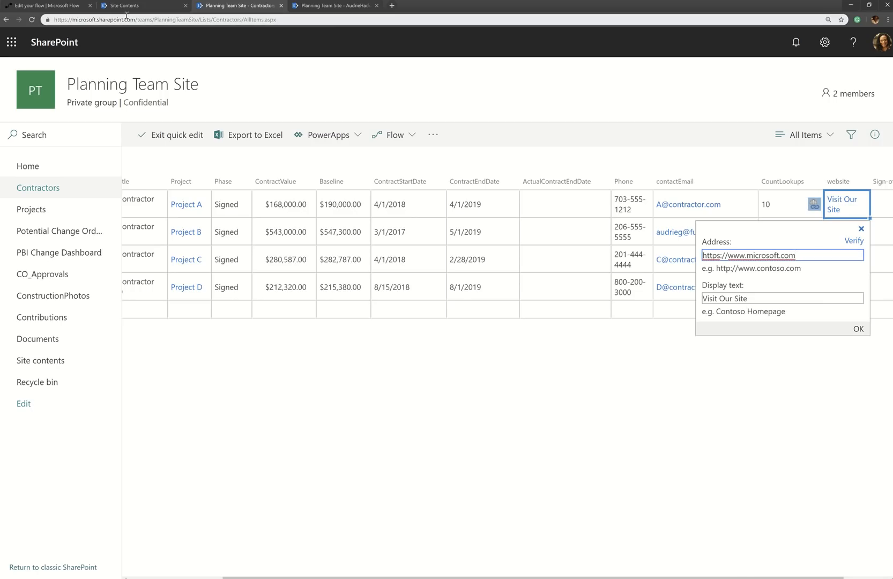
Return to the flow and examine the request body's SP.Data.ContractorsListItem metadata type and the website block with its Description and Url.
{"action": "left_click", "coordinate": [49, 5]}
{"action": "left_click", "coordinate": [410, 274]}
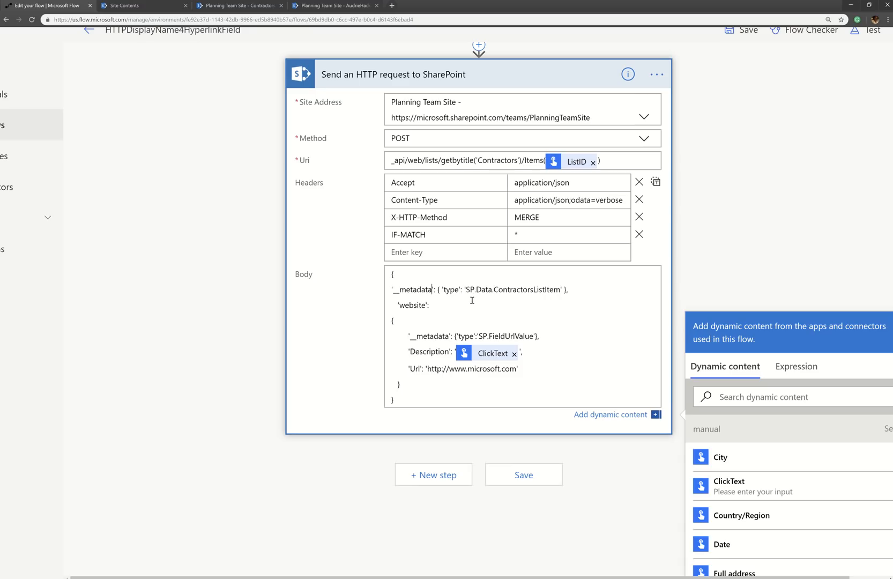
{"action": "left_click_drag", "start_coordinate": [465, 290], "coordinate": [496, 291]}
{"action": "left_click", "coordinate": [562, 290]}
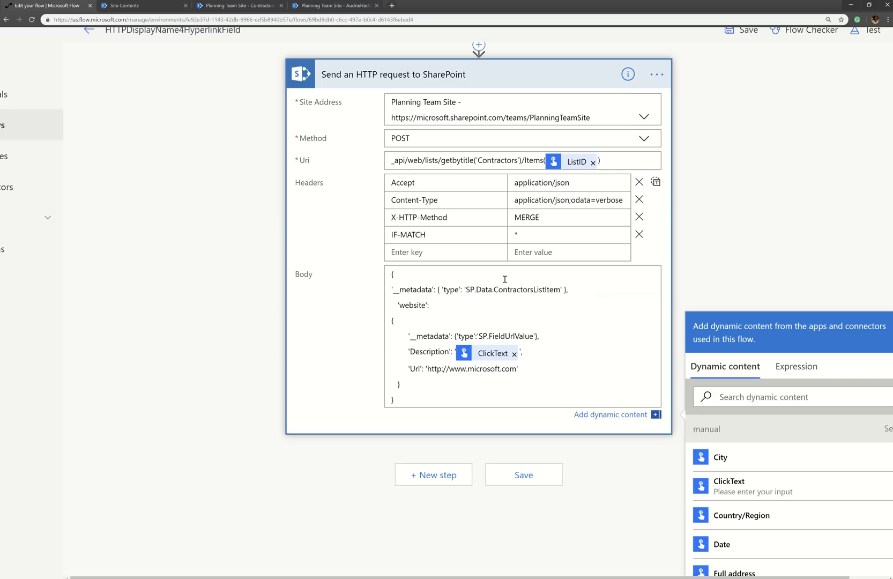
{"action": "left_click", "coordinate": [580, 293]}
{"action": "left_click_drag", "start_coordinate": [407, 385], "coordinate": [387, 322]}
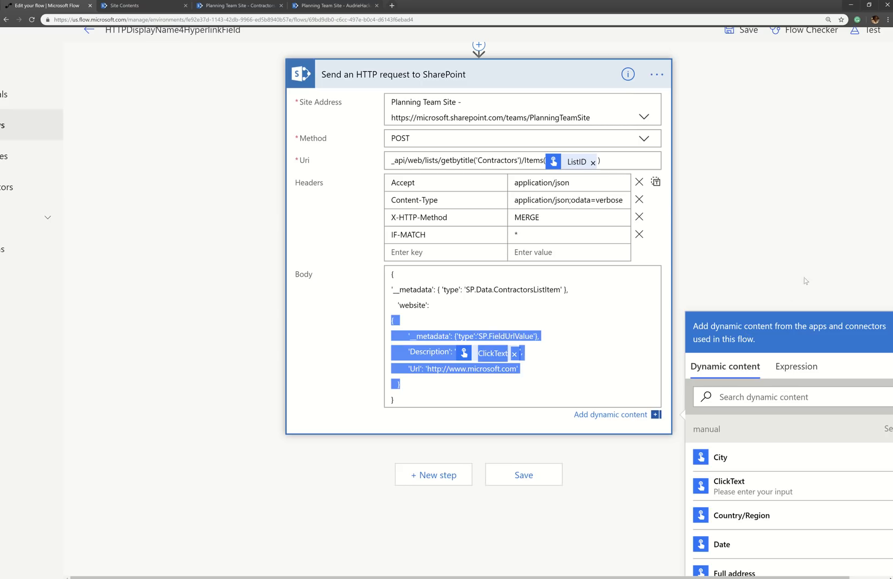
Review the trigger's ListID and ClickText inputs against the request body's Description and Url lines and its nested braces.
{"action": "left_click", "coordinate": [406, 323]}
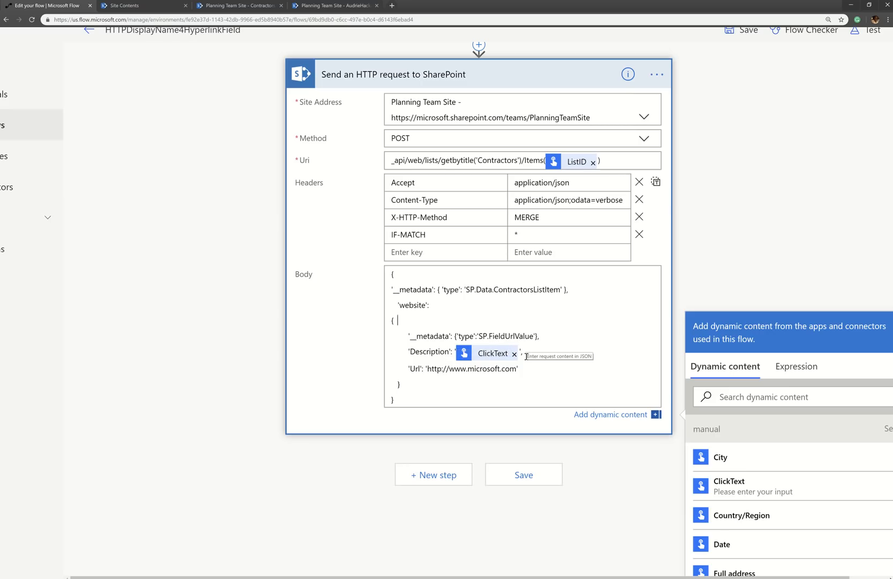
{"action": "scroll", "coordinate": [526, 356], "scroll_direction": "up", "scroll_amount": 3}
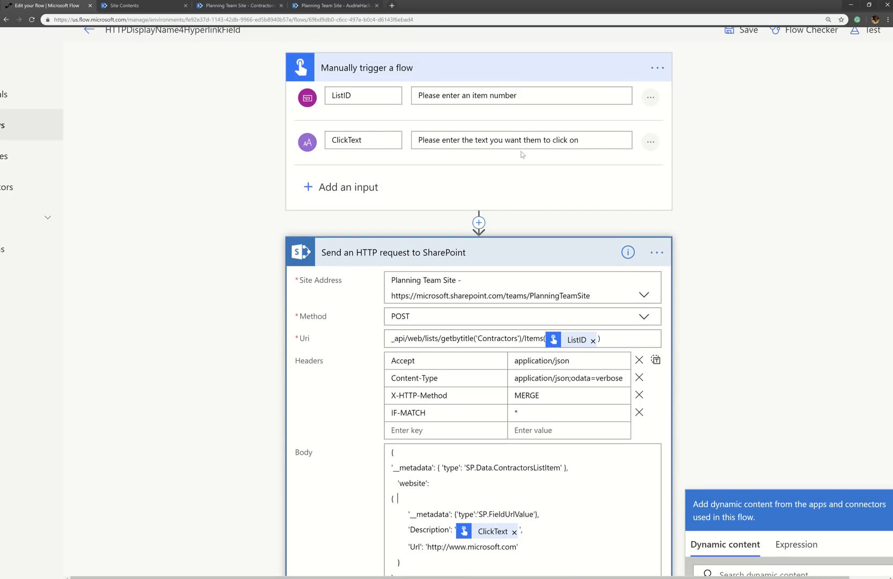
{"action": "scroll", "coordinate": [517, 141], "scroll_direction": "down", "scroll_amount": 3}
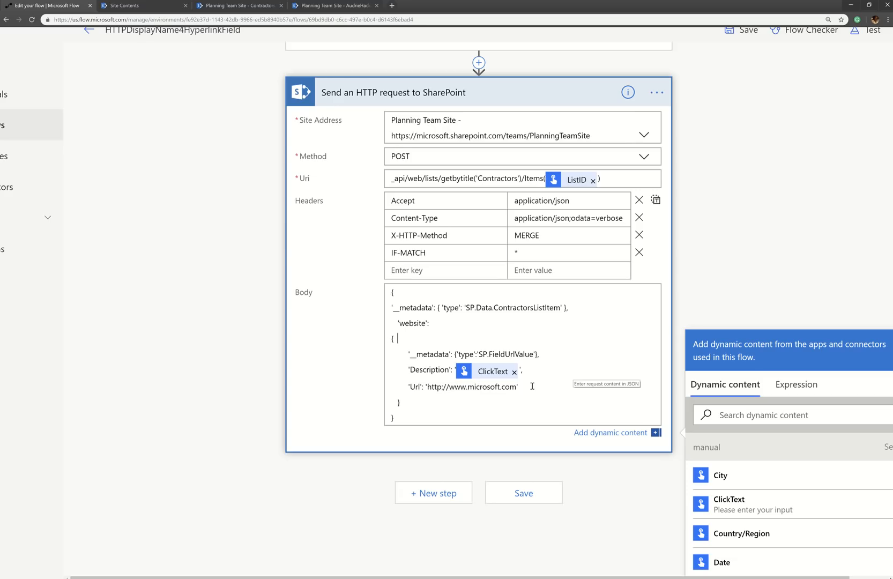
{"action": "left_click", "coordinate": [398, 405]}
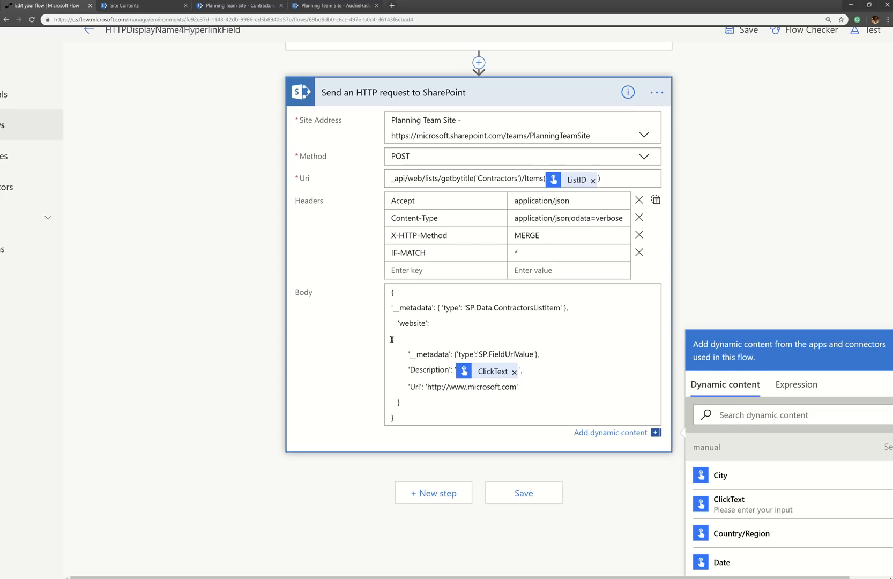
{"action": "scroll", "coordinate": [423, 354], "scroll_direction": "down", "scroll_amount": 2}
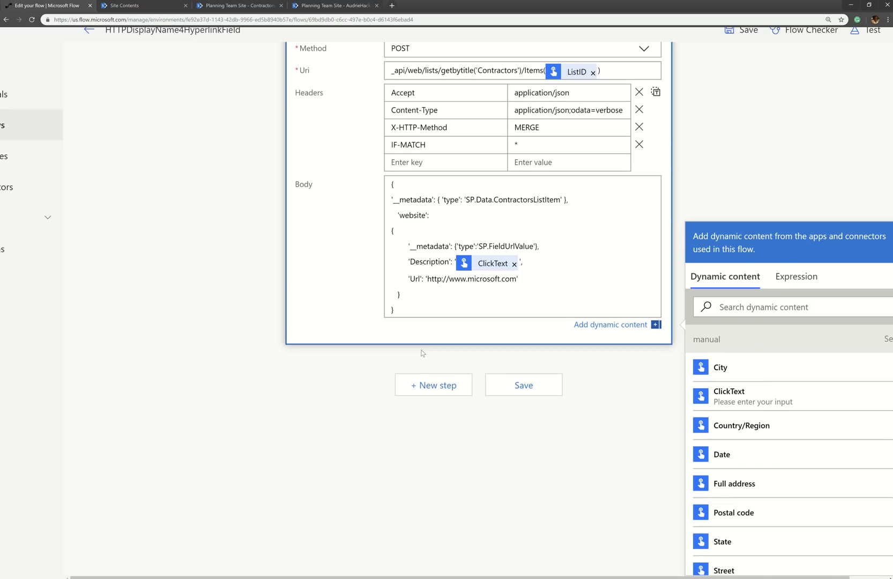
{"action": "left_click", "coordinate": [411, 296]}
{"action": "scroll", "coordinate": [609, 236], "scroll_direction": "up", "scroll_amount": 5}
{"action": "scroll", "coordinate": [613, 242], "scroll_direction": "down", "scroll_amount": 2}
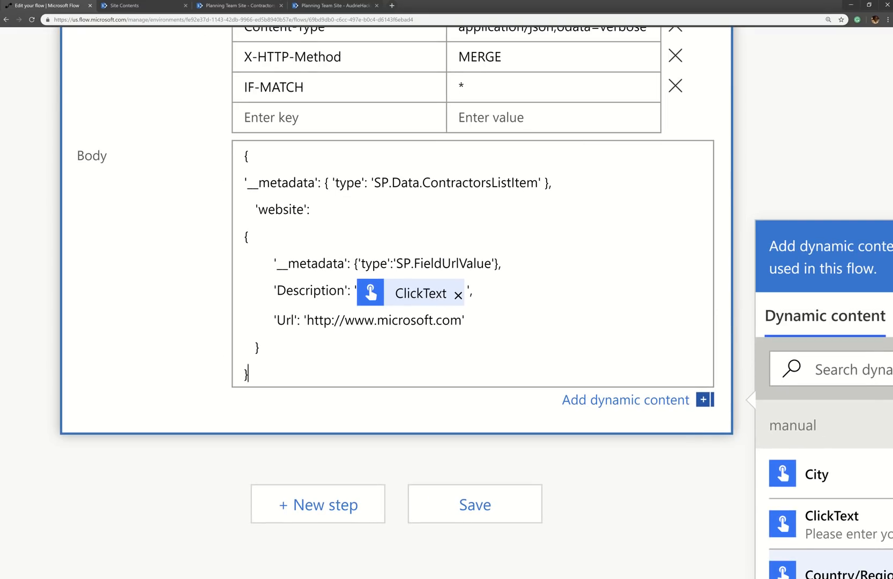
Examine the website field name in the request body and the braces enclosing its SP.FieldUrlValue block.
{"action": "double_click", "coordinate": [281, 209]}
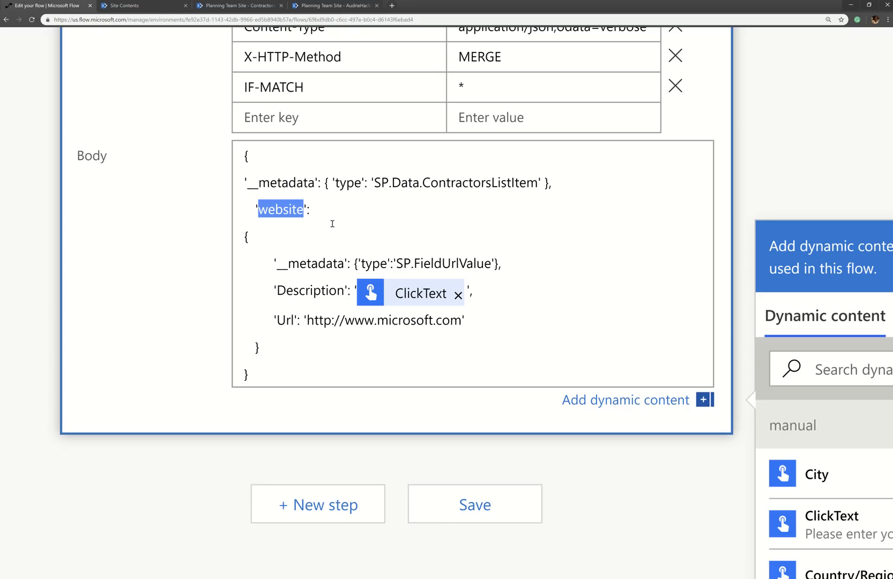
{"action": "left_click", "coordinate": [335, 211]}
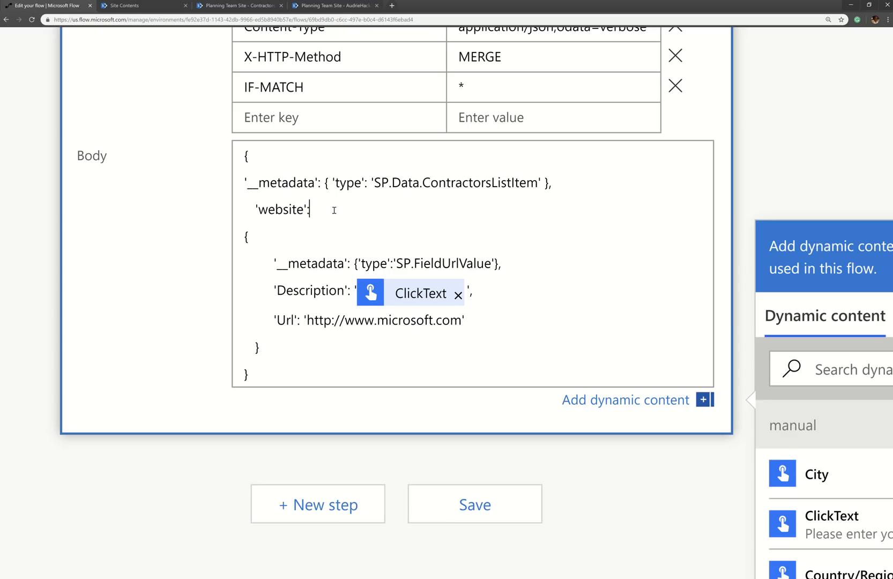
{"action": "left_click", "coordinate": [247, 237]}
{"action": "left_click", "coordinate": [275, 347]}
{"action": "scroll", "coordinate": [275, 347], "scroll_direction": "up", "scroll_amount": 4}
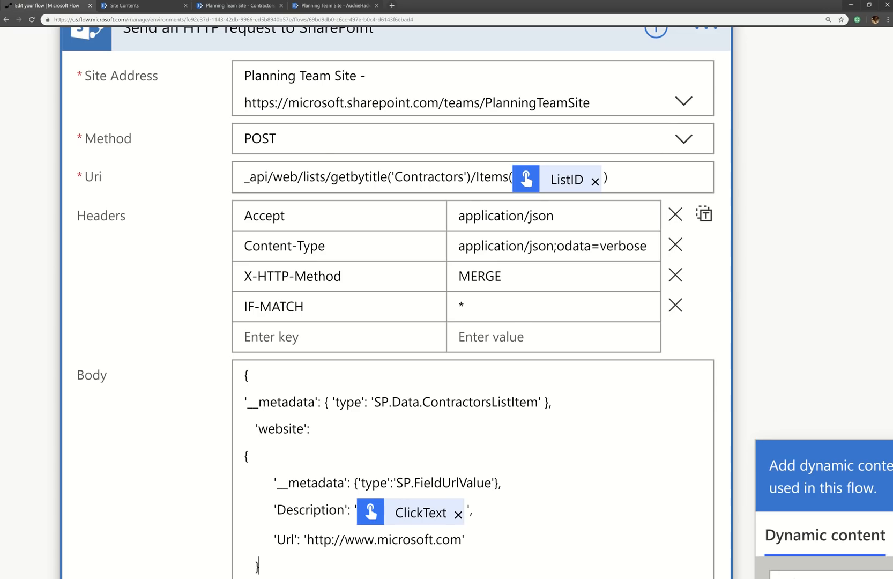
{"action": "scroll", "coordinate": [447, 303], "scroll_direction": "down", "scroll_amount": 4}
{"action": "scroll", "coordinate": [447, 331], "scroll_direction": "right", "scroll_amount": 1}
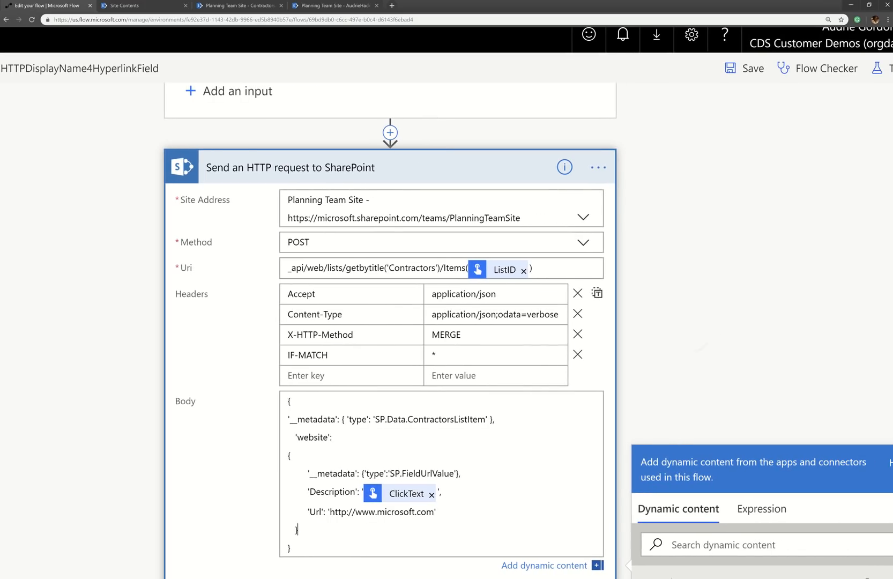
Save the flow and start a test in which the trigger action is performed manually.
{"action": "left_click", "coordinate": [875, 69]}
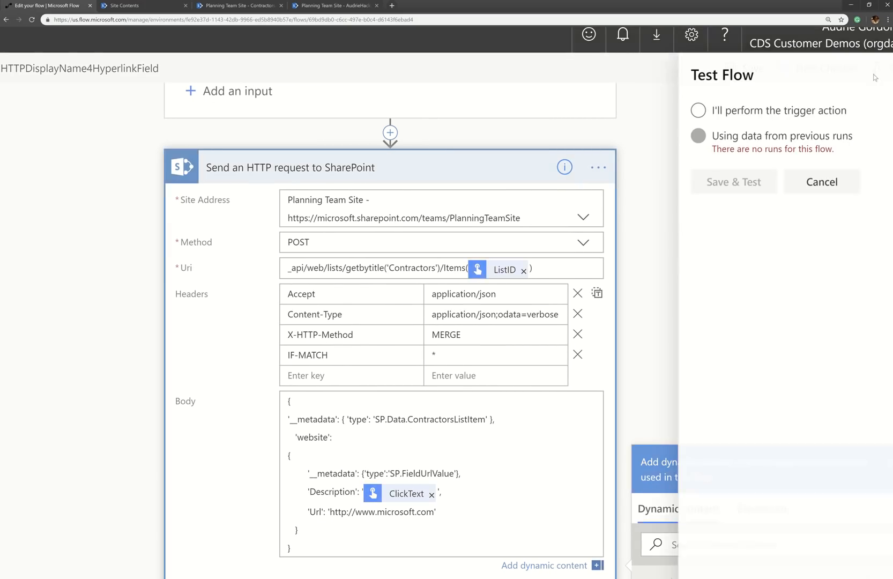
{"action": "left_click", "coordinate": [772, 114]}
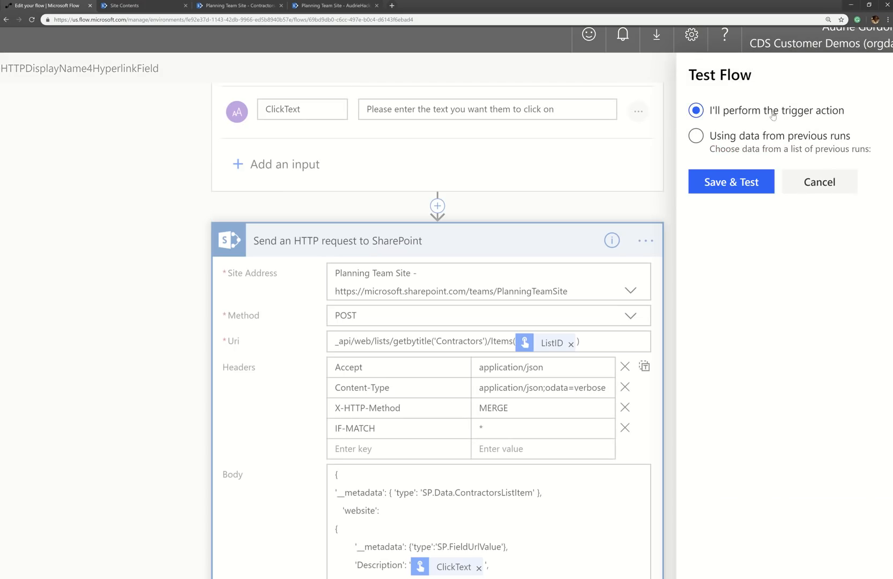
{"action": "left_click", "coordinate": [733, 184]}
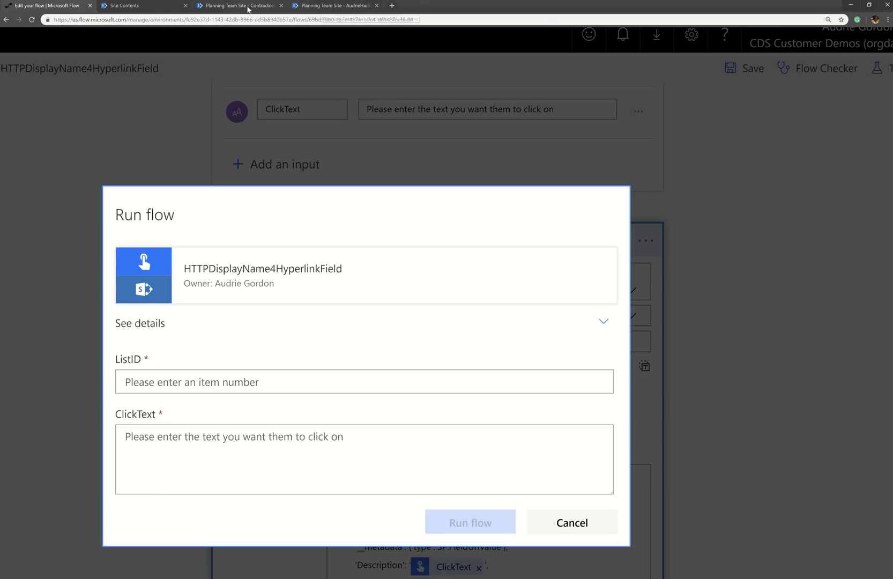
Switch to the Contractors list, close Contractor A's website link editor and exit quick edit to view the item IDs.
{"action": "left_click", "coordinate": [238, 6]}
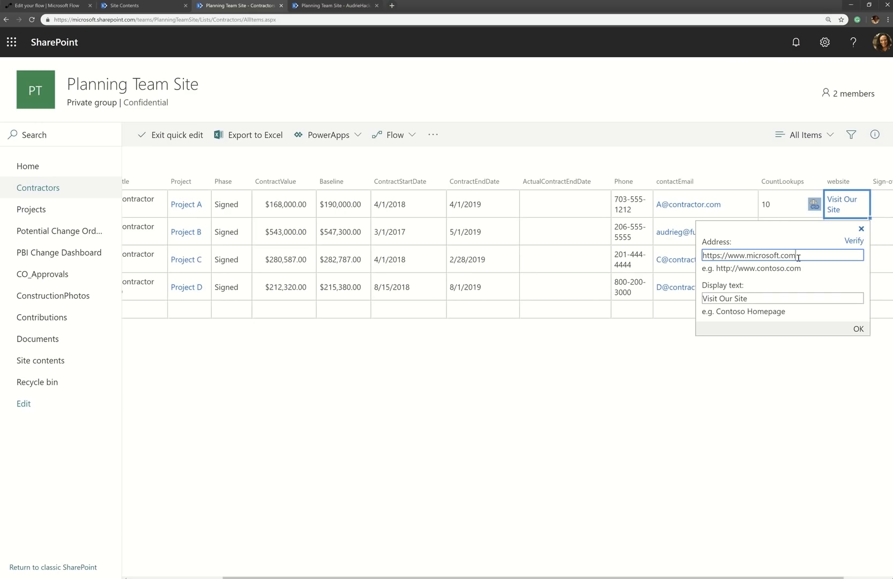
{"action": "left_click", "coordinate": [776, 365]}
{"action": "left_click", "coordinate": [858, 328]}
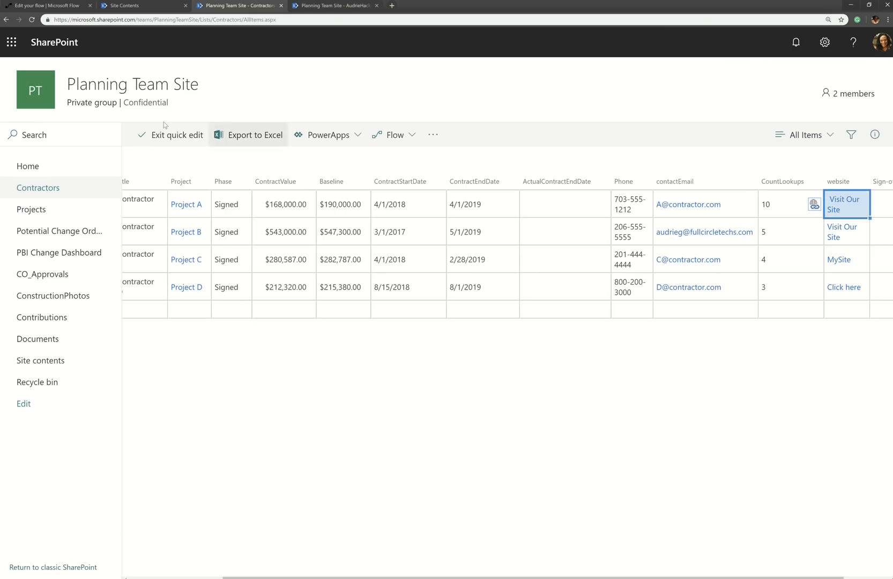
{"action": "left_click", "coordinate": [178, 134]}
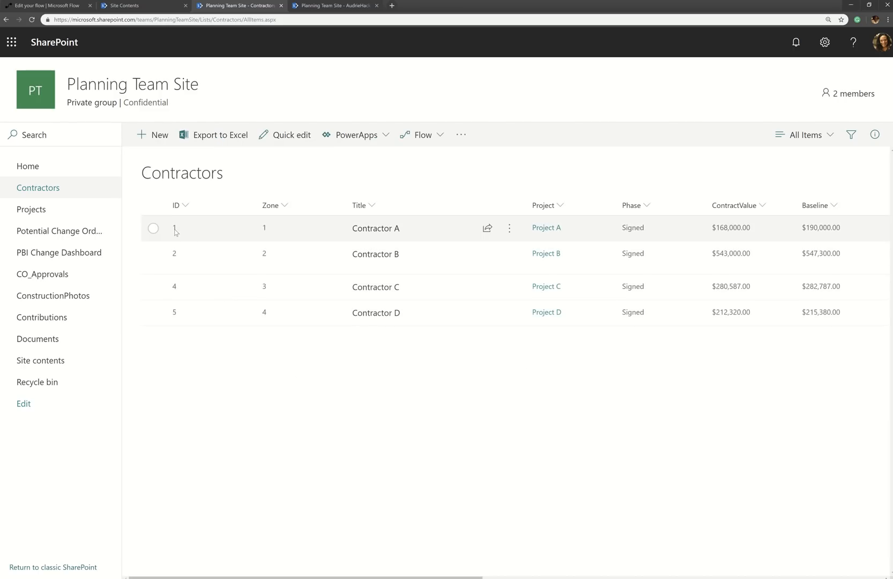
{"action": "mouse_move", "coordinate": [379, 578]}
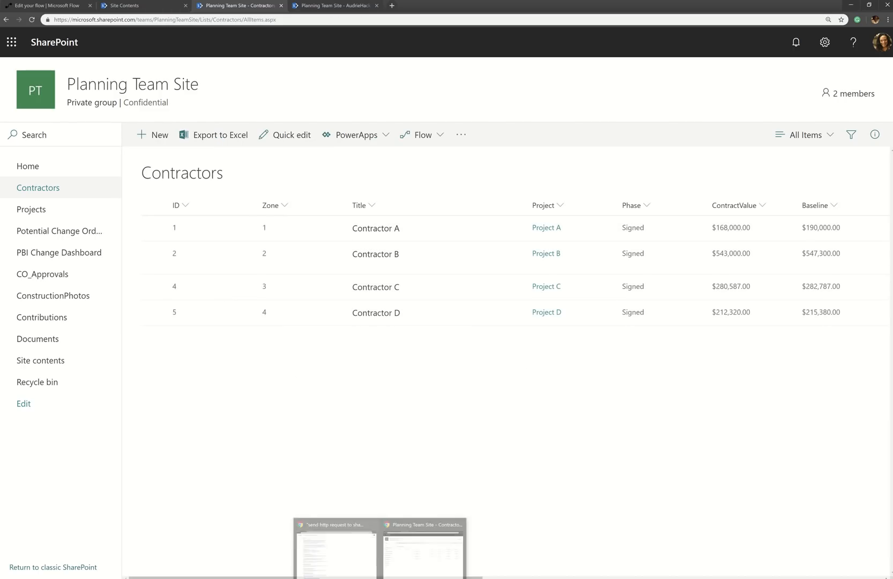
{"action": "left_click", "coordinate": [236, 578]}
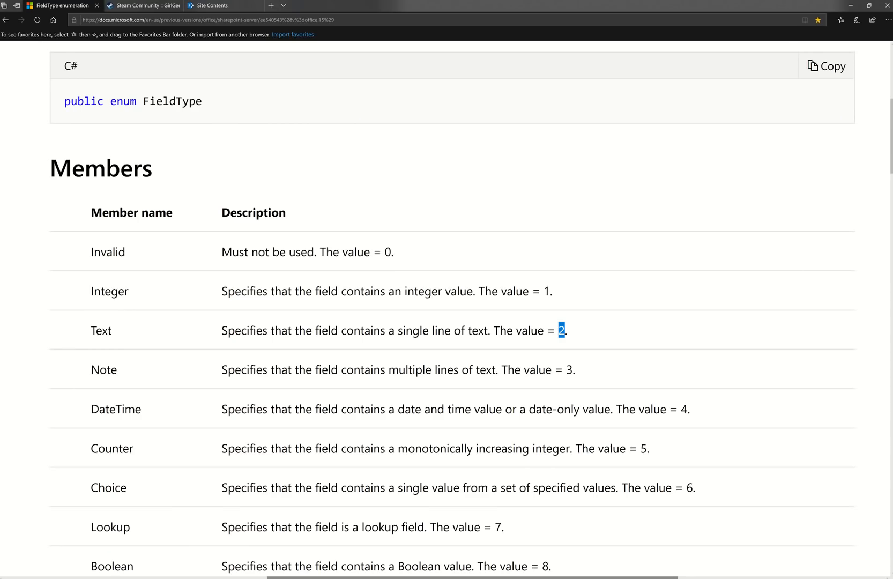
{"action": "mouse_move", "coordinate": [448, 520]}
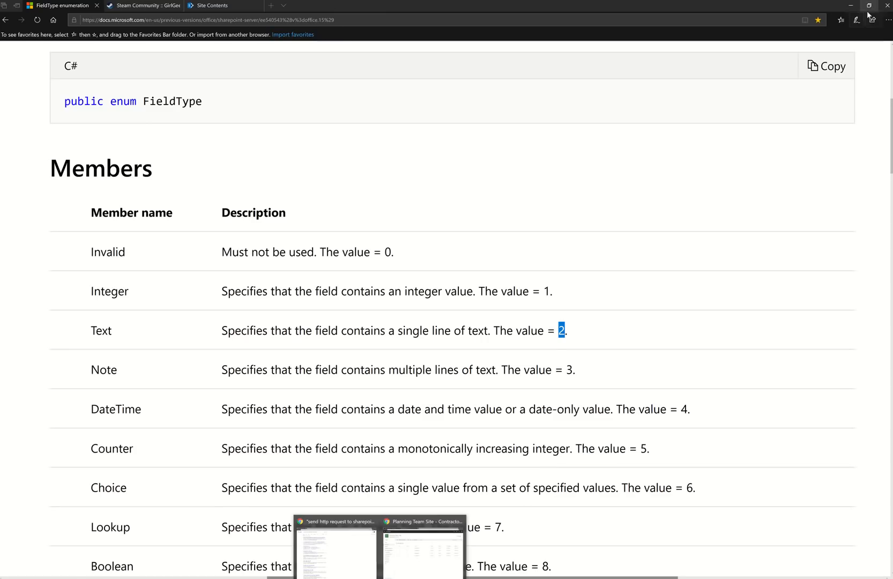
{"action": "key", "text": "alt+Tab"}
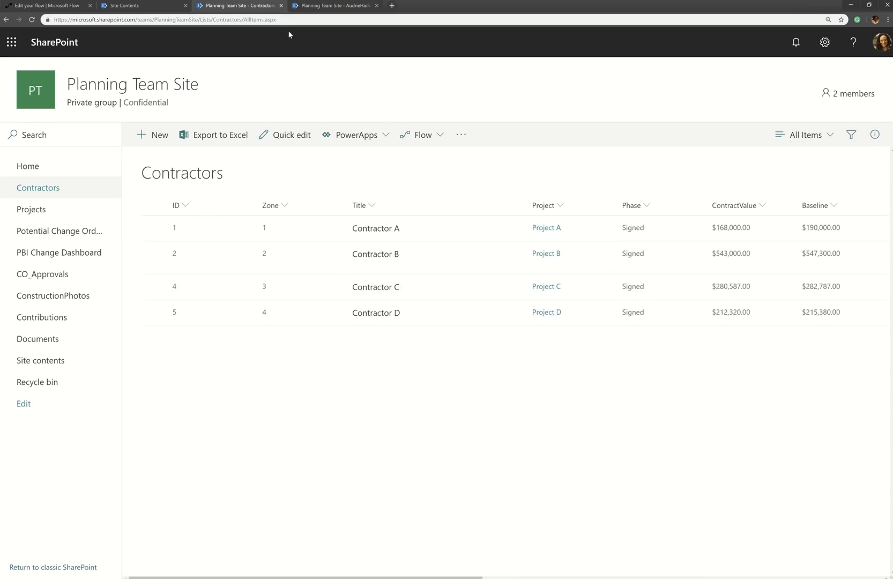
Return to the flow test and run it with ListID 1 and ClickText "Please click here".
{"action": "left_click", "coordinate": [37, 7]}
{"action": "left_click", "coordinate": [189, 376]}
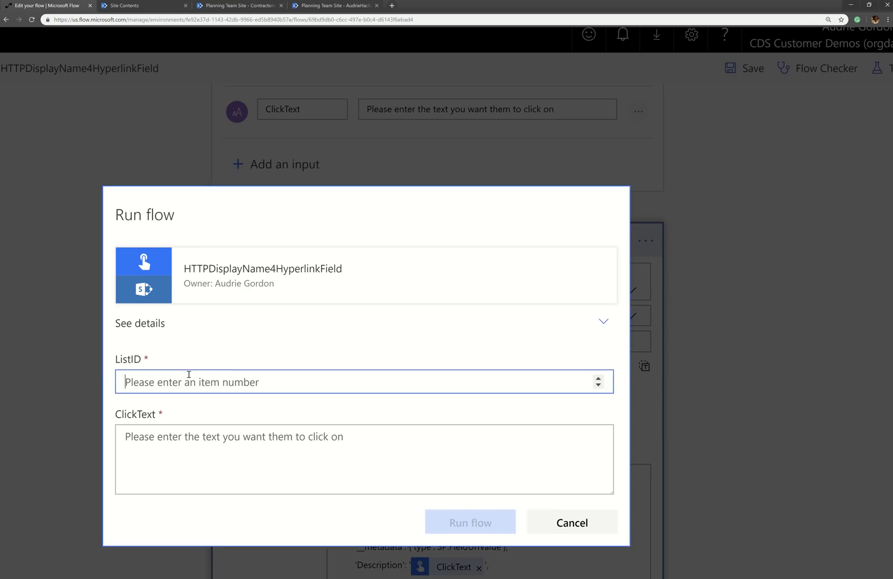
{"action": "type", "text": "1"}
{"action": "left_click", "coordinate": [196, 438]}
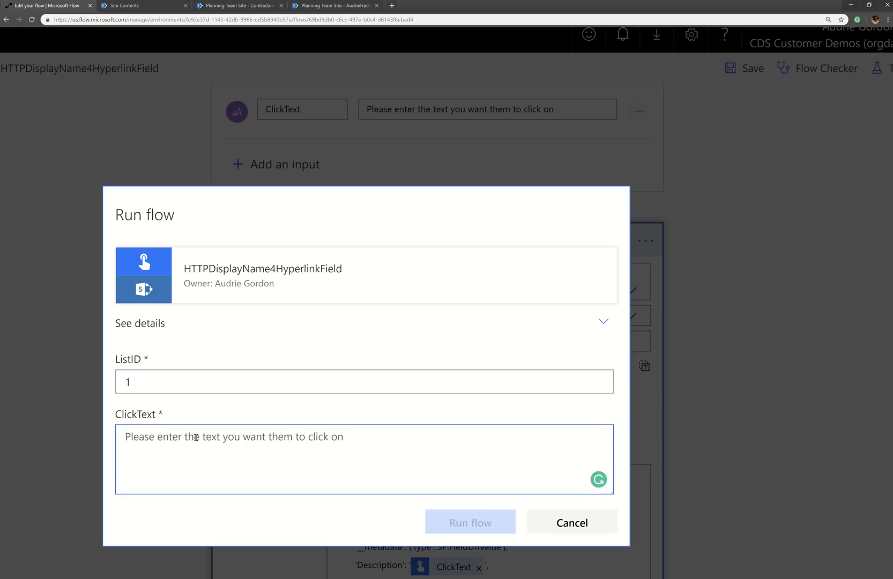
{"action": "type", "text": "Ple"}
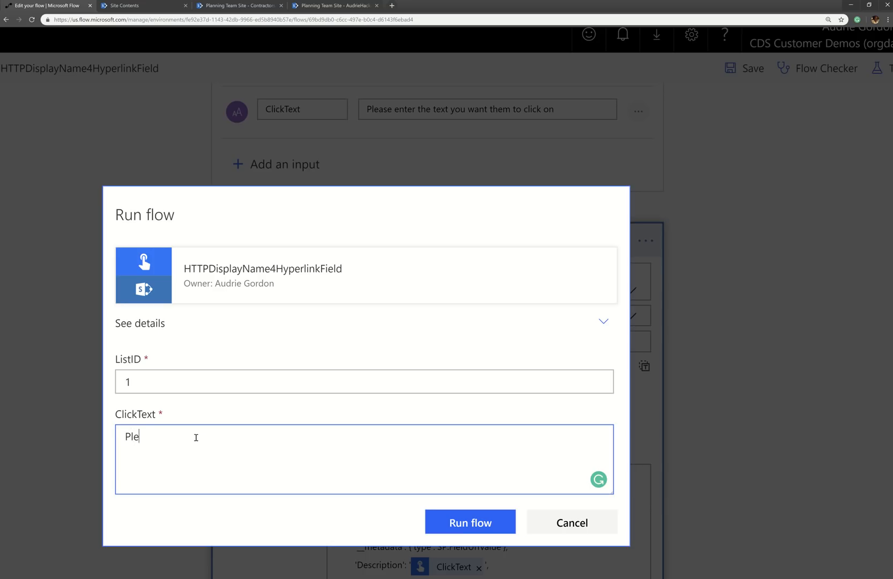
{"action": "type", "text": "ase click here"}
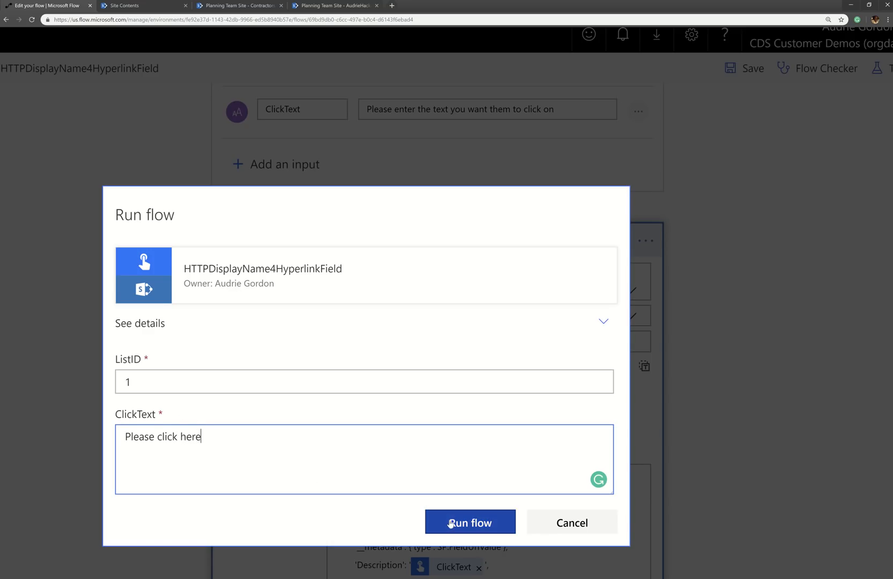
{"action": "left_click", "coordinate": [483, 525]}
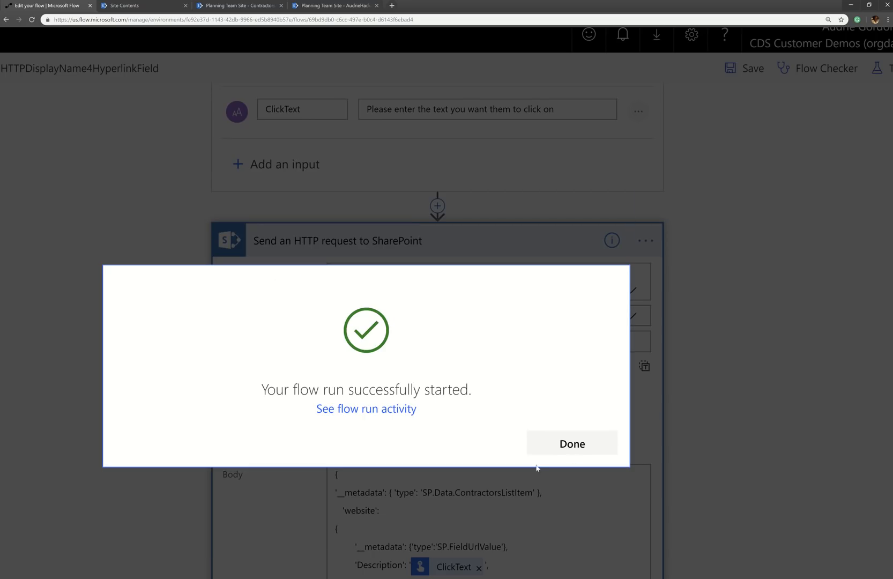
{"action": "left_click", "coordinate": [590, 444]}
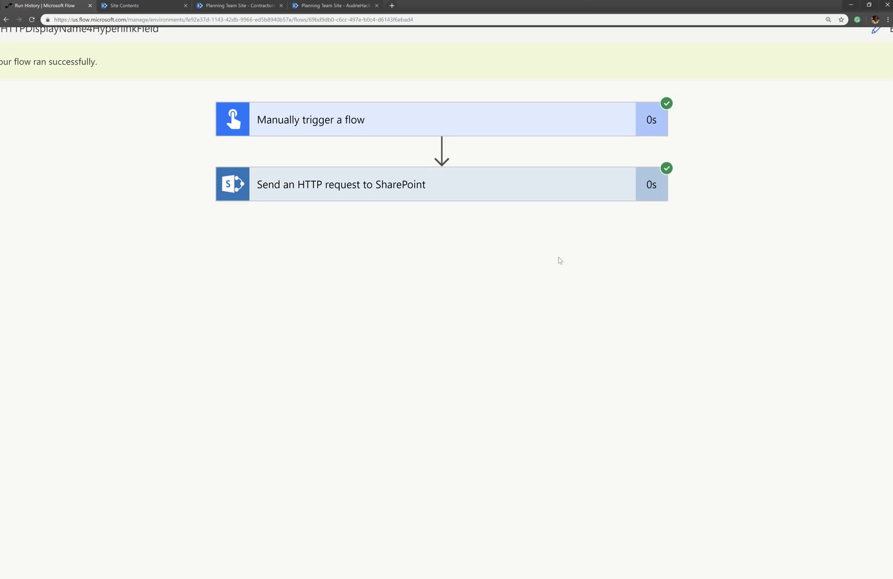
Refresh the Contractors list, check Contractor A's link in the website column and open it.
{"action": "left_click", "coordinate": [209, 6]}
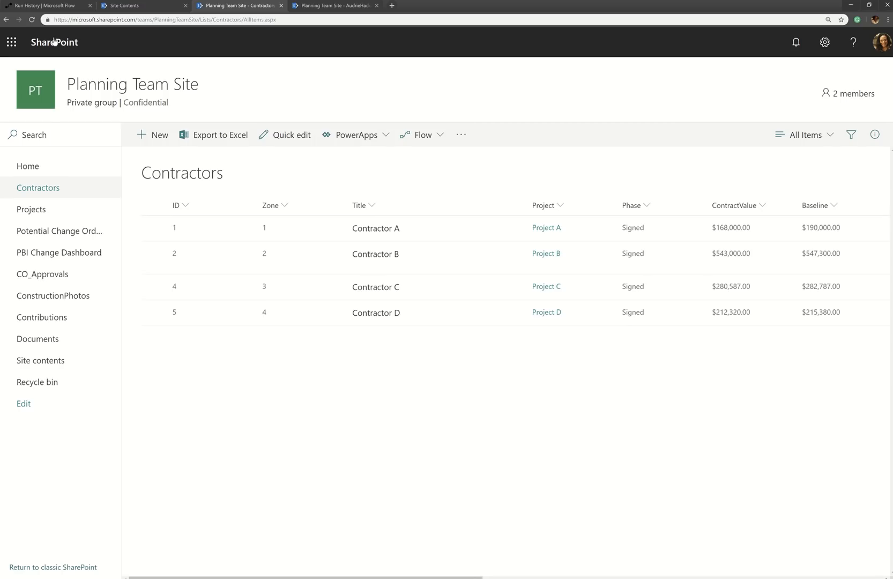
{"action": "left_click", "coordinate": [32, 19]}
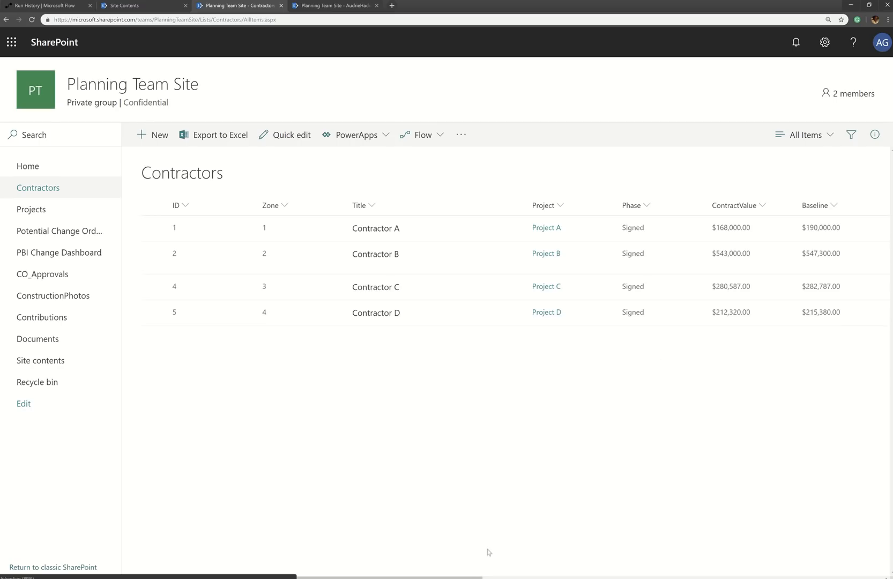
{"action": "scroll", "coordinate": [676, 191], "scroll_direction": "right", "scroll_amount": 10}
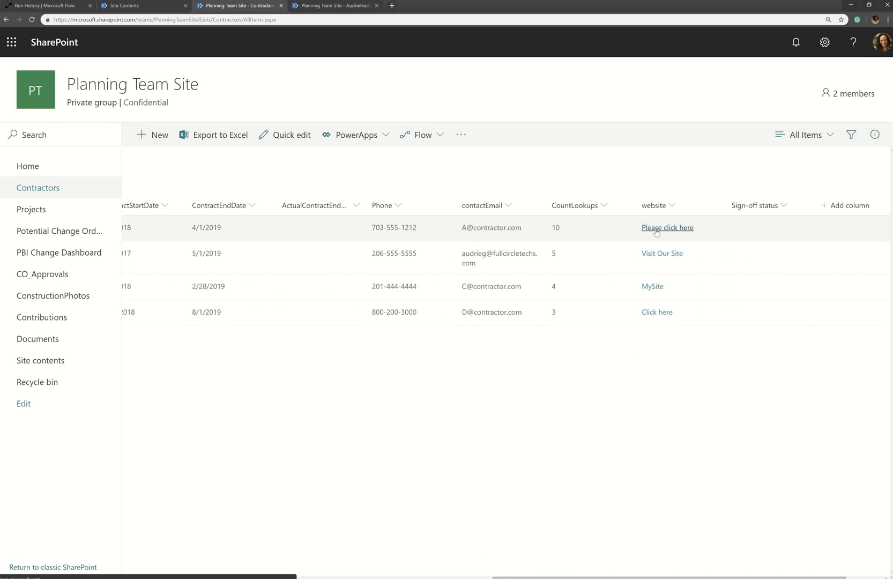
{"action": "left_click", "coordinate": [657, 230]}
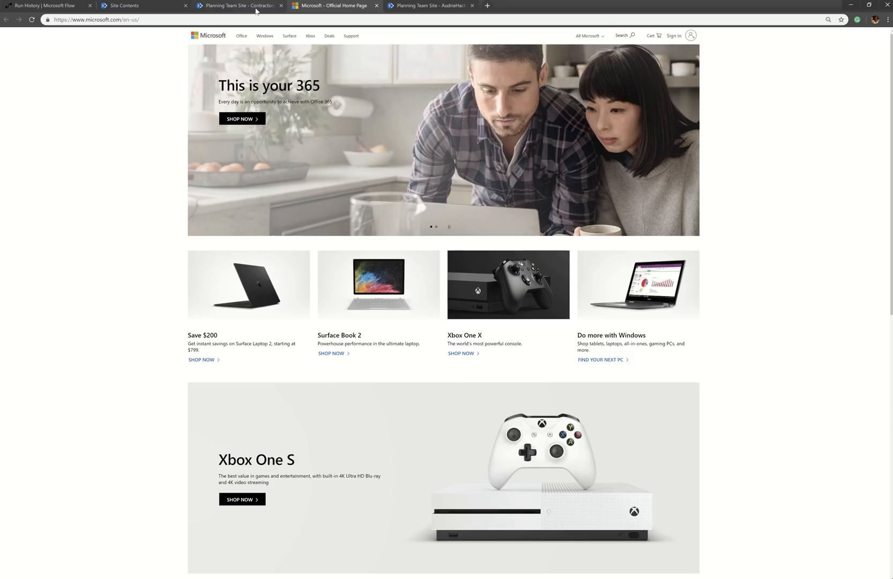
Go back to the HTTPDisplayName4HyperlinkField run, leave it and return to the list of My flows.
{"action": "left_click", "coordinate": [25, 10]}
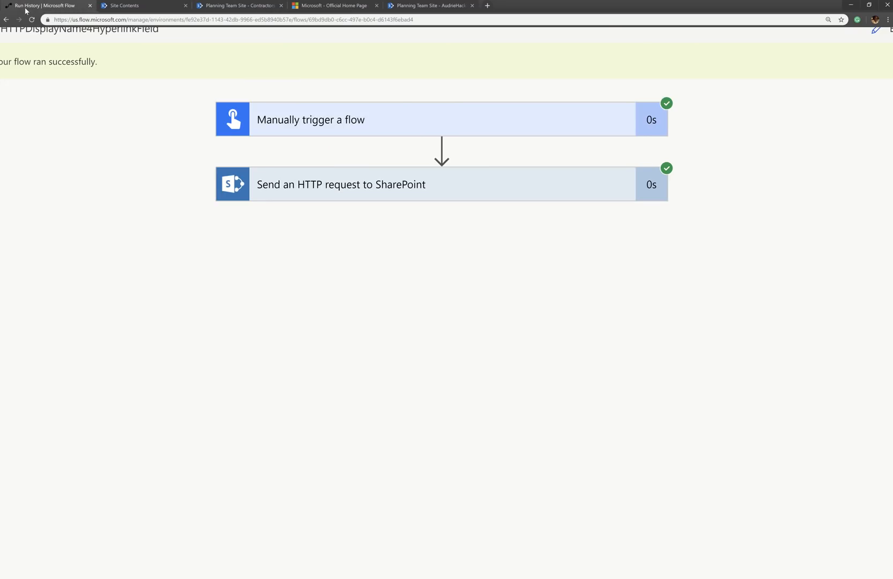
{"action": "scroll", "coordinate": [156, 221], "scroll_direction": "up", "scroll_amount": 1}
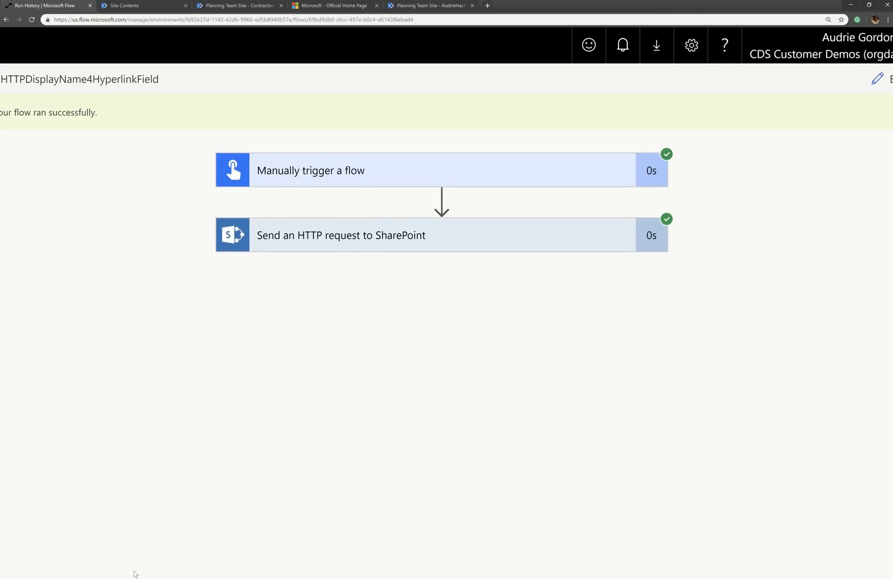
{"action": "scroll", "coordinate": [72, 124], "scroll_direction": "left", "scroll_amount": 3}
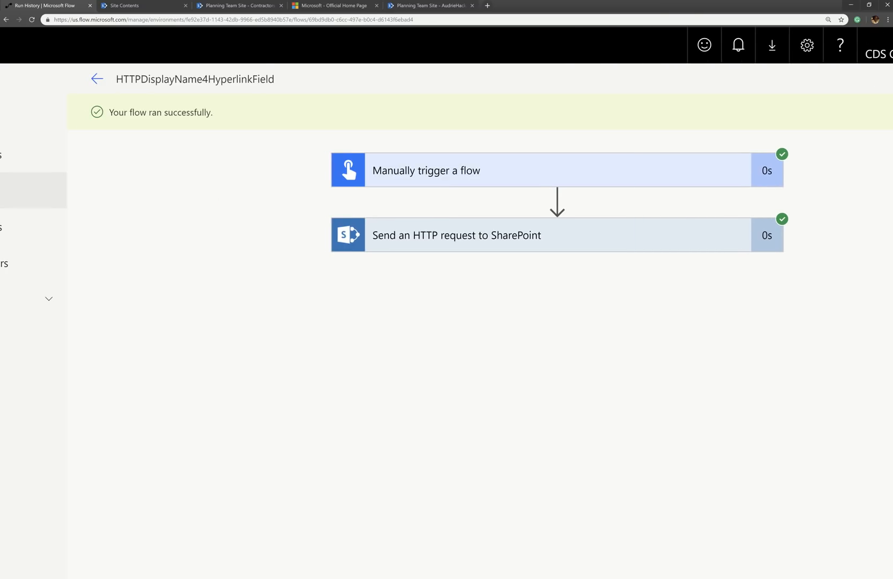
{"action": "left_click", "coordinate": [97, 79]}
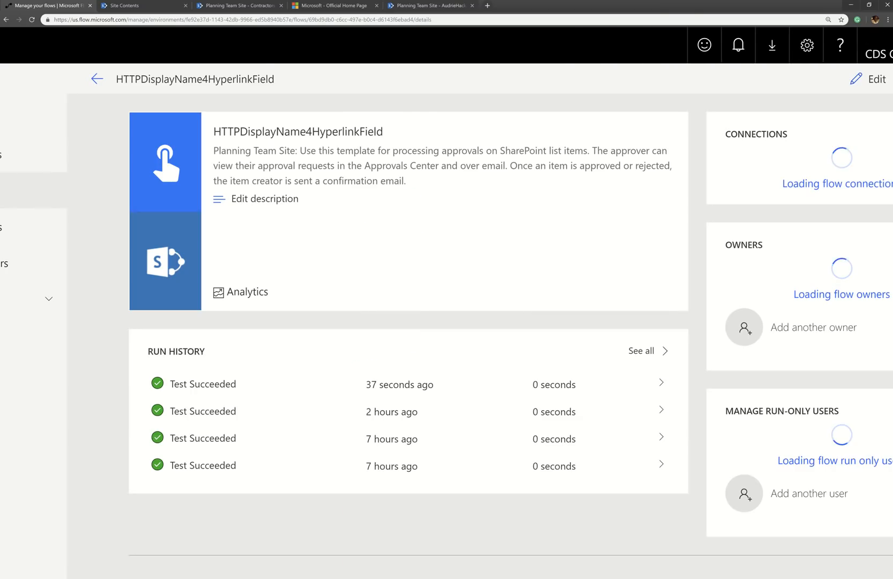
{"action": "left_click", "coordinate": [97, 79]}
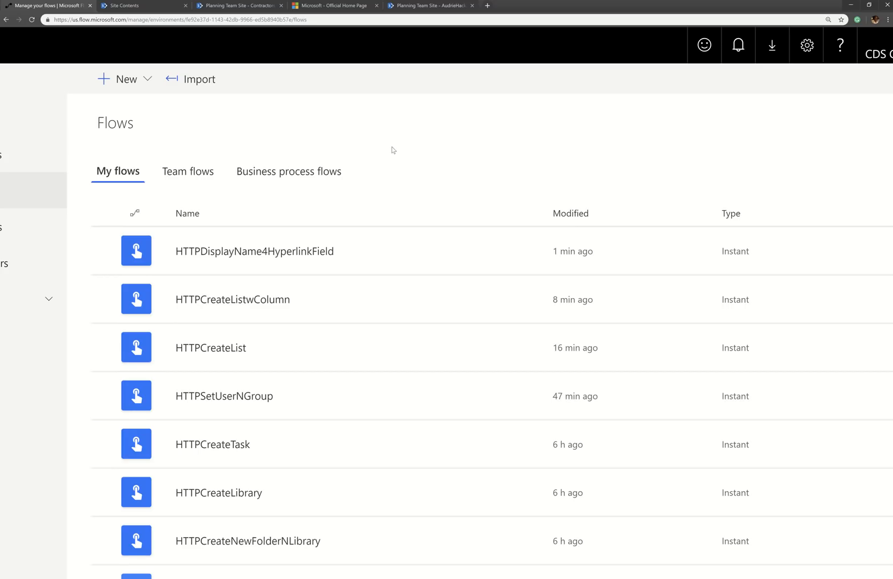
Open the HTTPSetUserNGroup flow for editing and expand its SharePoint HTTP request and manual trigger to review the GroupID input.
{"action": "scroll", "coordinate": [374, 218], "scroll_direction": "down", "scroll_amount": 2}
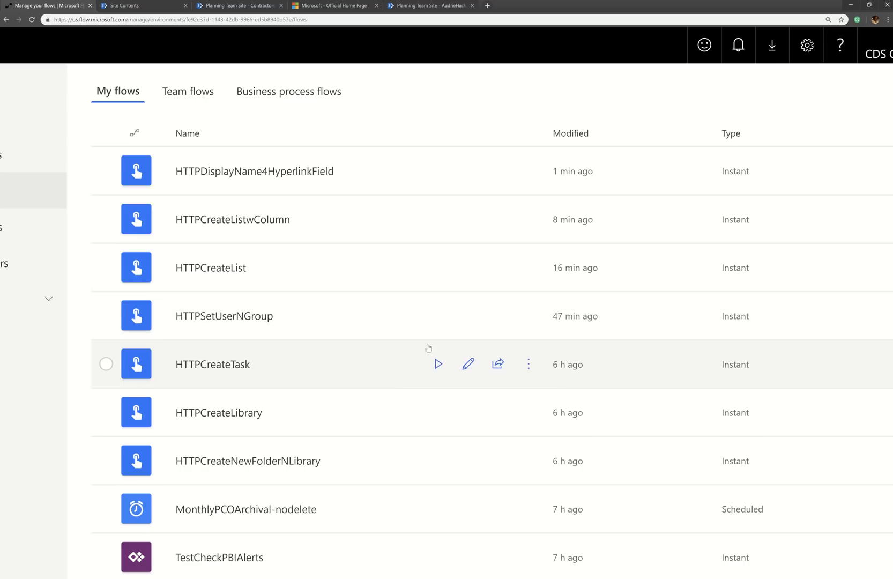
{"action": "left_click", "coordinate": [469, 315]}
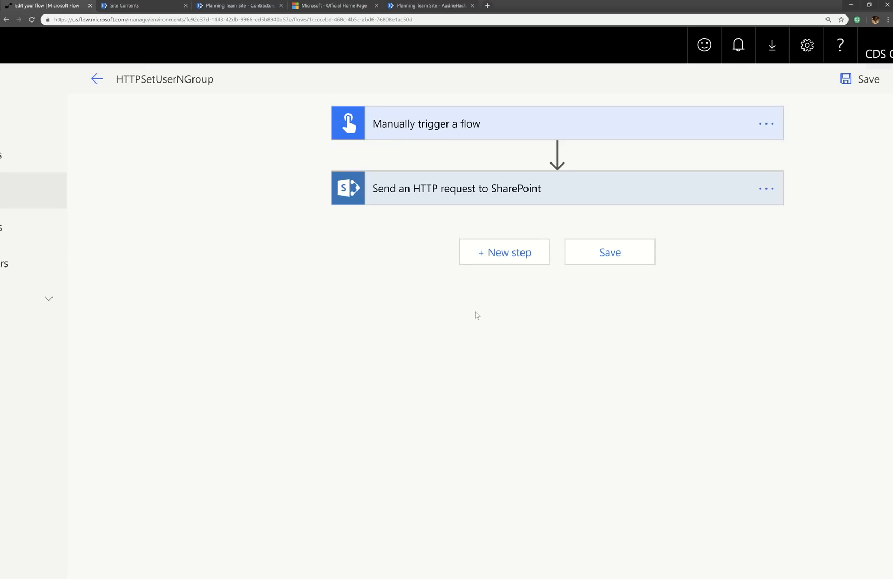
{"action": "left_click", "coordinate": [515, 188]}
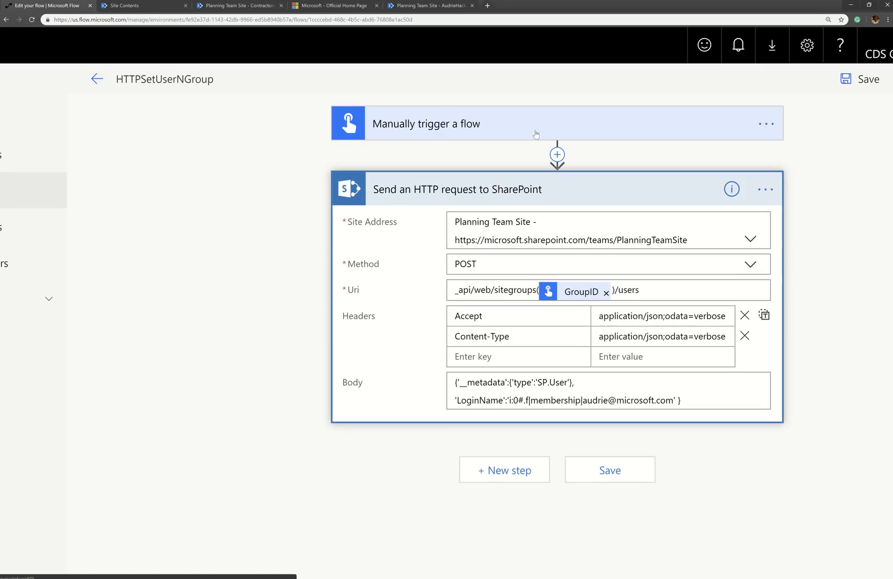
{"action": "left_click", "coordinate": [536, 133]}
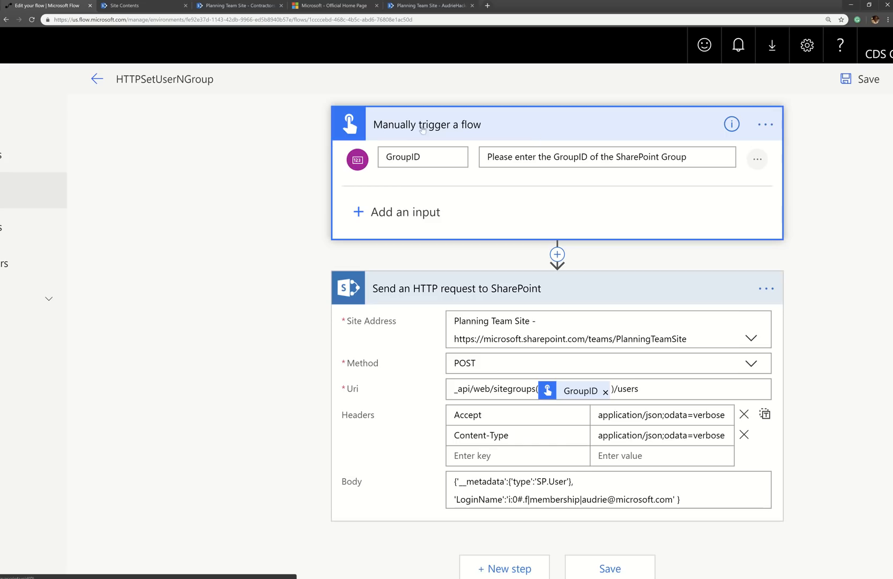
{"action": "left_click", "coordinate": [437, 152]}
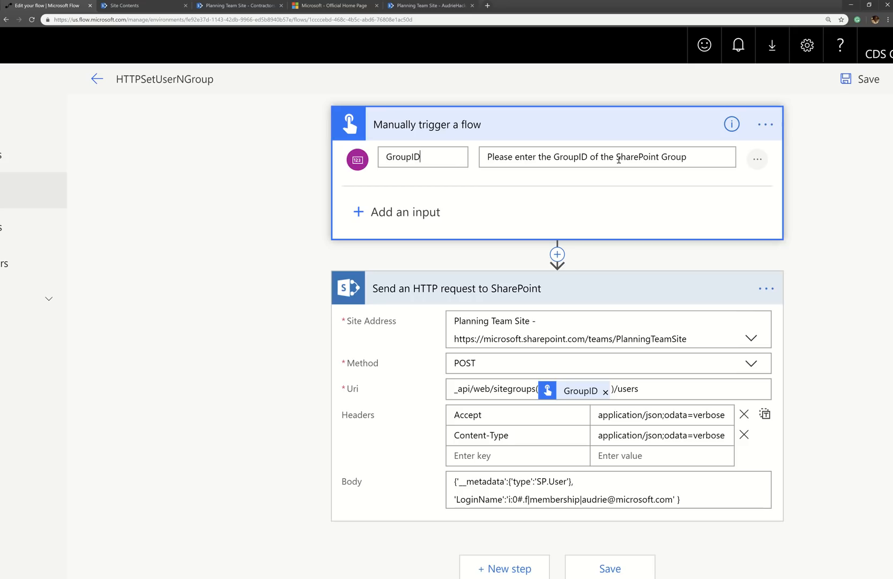
Switch to the Planning Team Site, go to its advanced permissions settings and open the Planning Team Site Visitors group.
{"action": "left_click", "coordinate": [429, 5]}
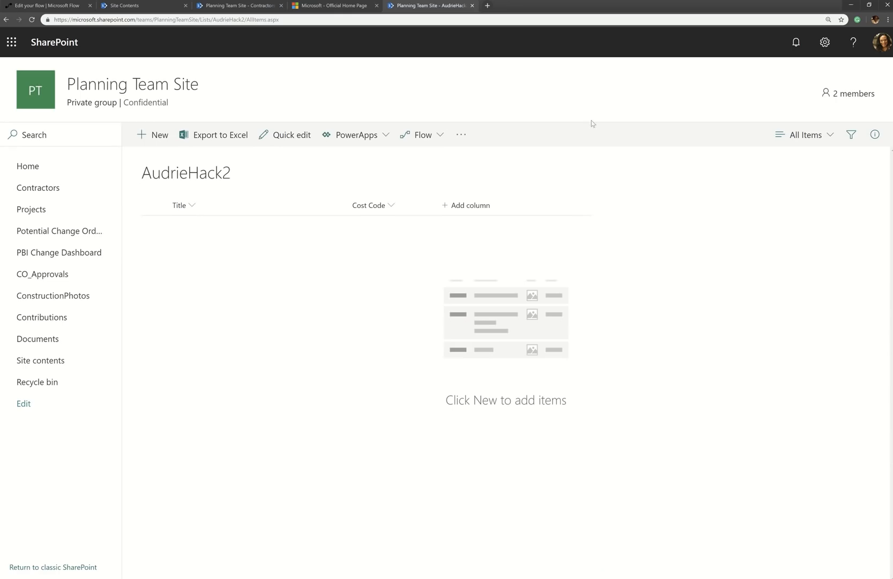
{"action": "left_click", "coordinate": [825, 42]}
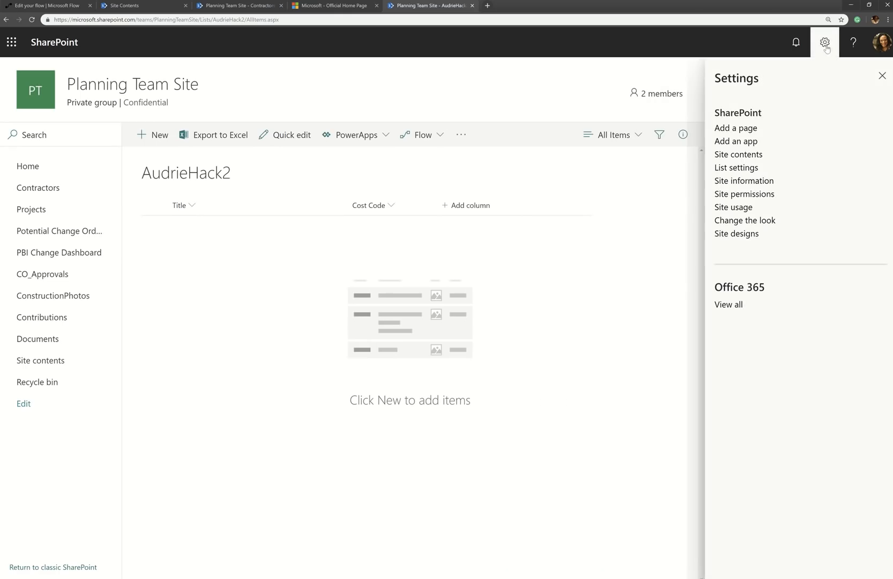
{"action": "left_click", "coordinate": [745, 194]}
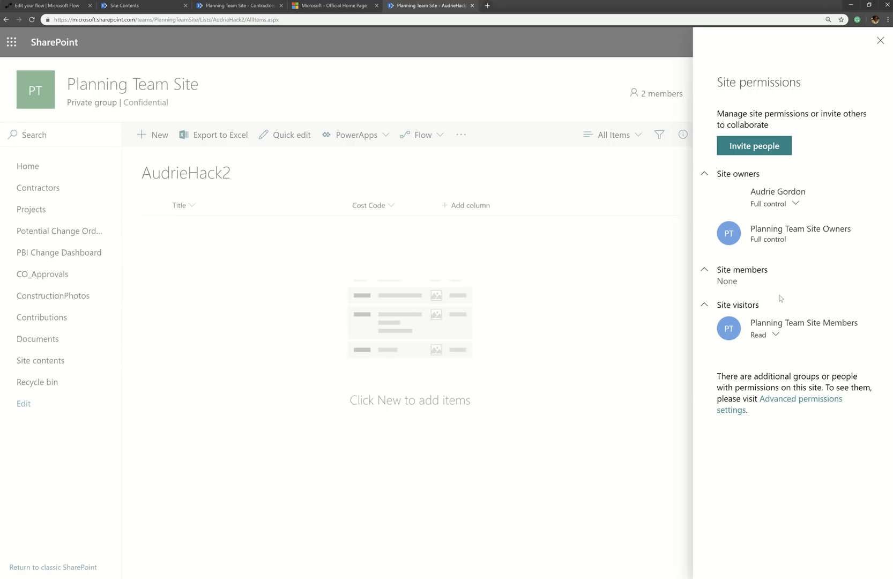
{"action": "left_click", "coordinate": [785, 406]}
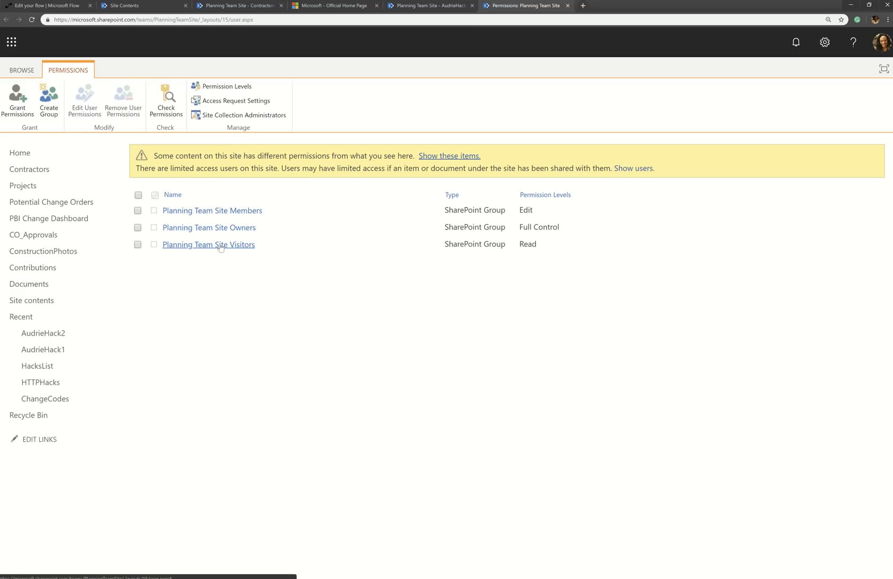
{"action": "left_click", "coordinate": [237, 245]}
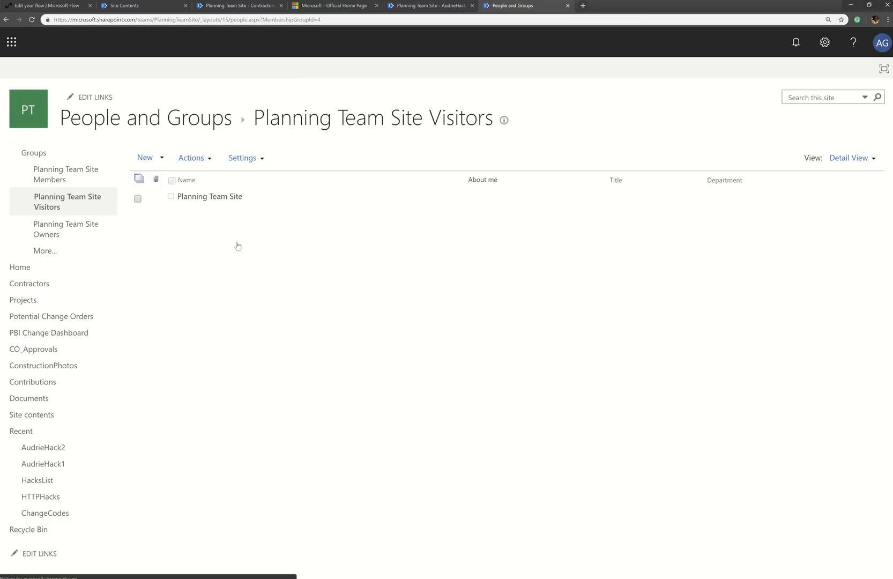
Copy the Visitors group page's URL and paste it into a new Notepad document.
{"action": "left_click", "coordinate": [326, 20]}
{"action": "key", "text": "ctrl+c"}
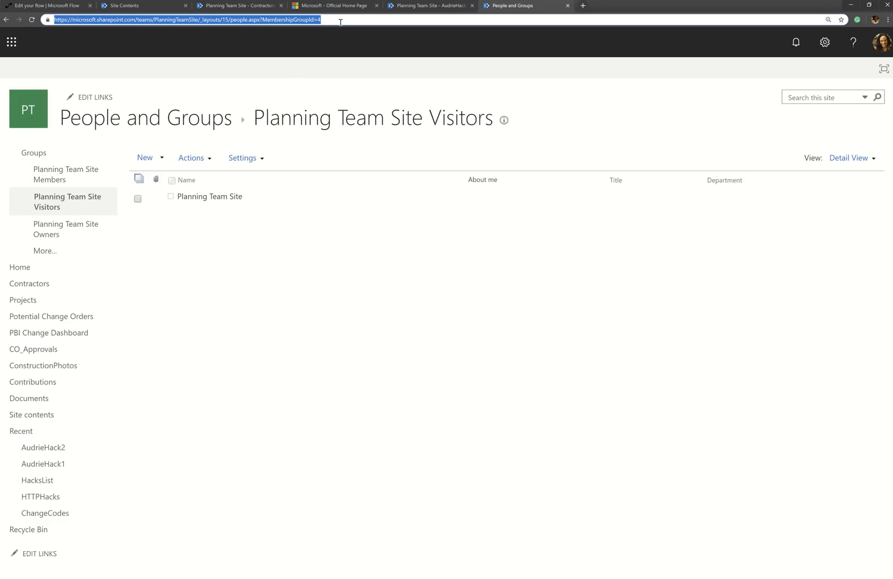
{"action": "left_click", "coordinate": [80, 578]}
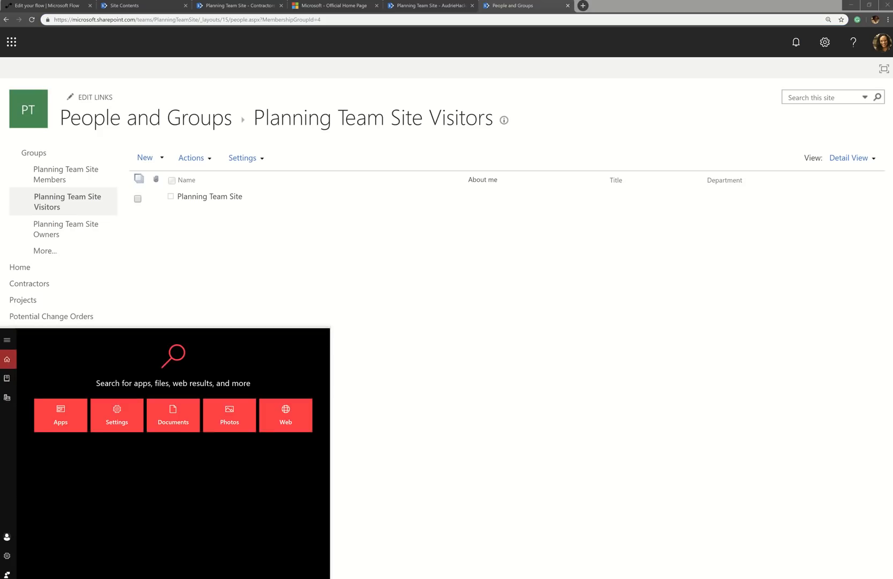
{"action": "type", "text": "notepad"}
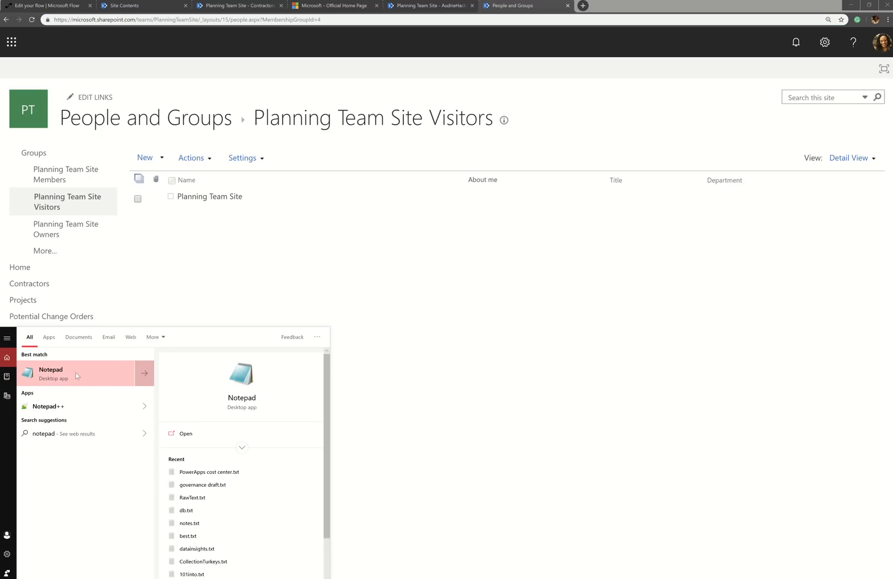
{"action": "left_click", "coordinate": [75, 372]}
{"action": "key", "text": "ctrl+v"}
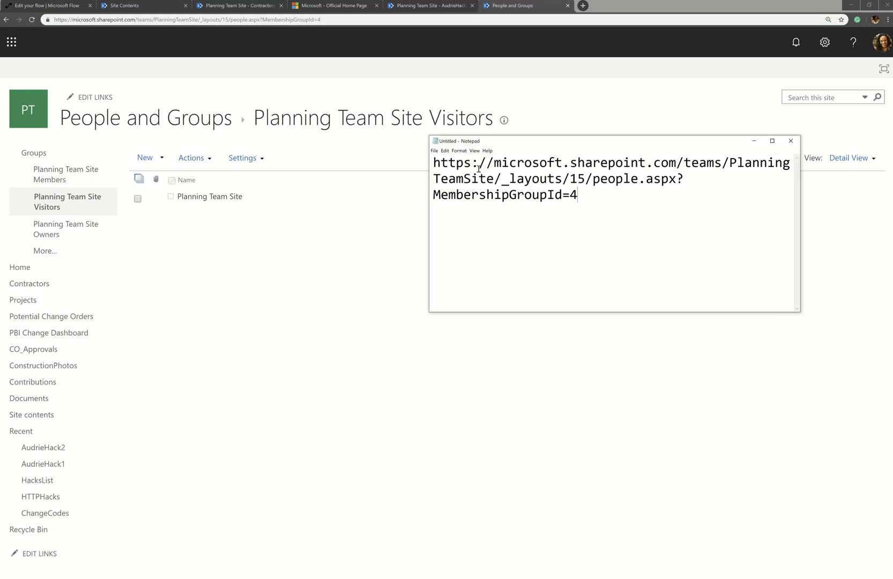
Highlight the MembershipGroupId parameter and its value in the pasted URL, and close Notepad without saving.
{"action": "left_click_drag", "start_coordinate": [658, 144], "coordinate": [493, 227]}
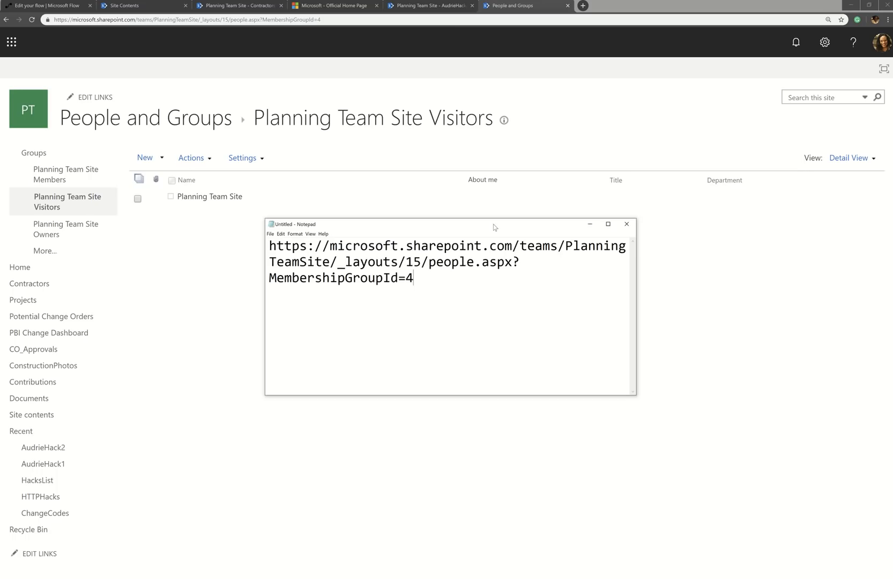
{"action": "left_click_drag", "start_coordinate": [426, 278], "coordinate": [257, 270]}
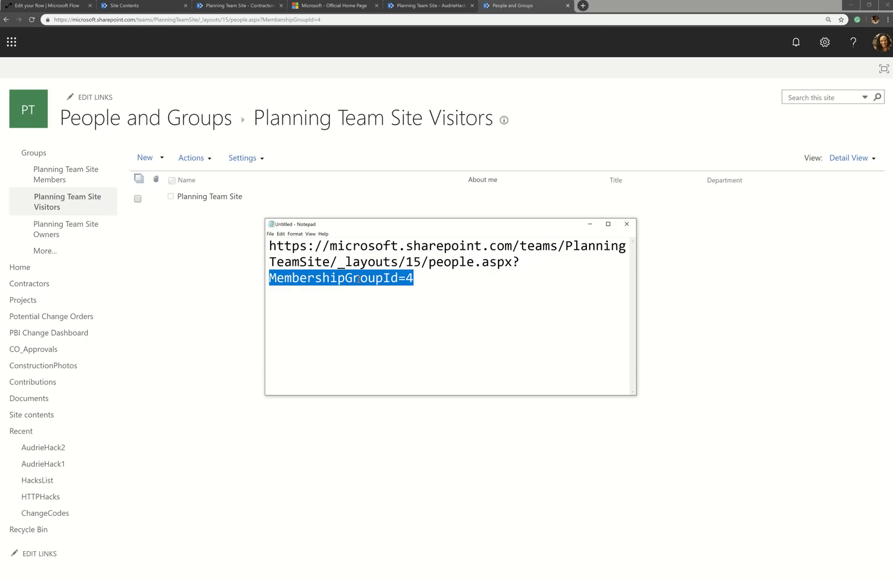
{"action": "left_click", "coordinate": [422, 283]}
{"action": "left_click_drag", "start_coordinate": [406, 279], "coordinate": [416, 279]}
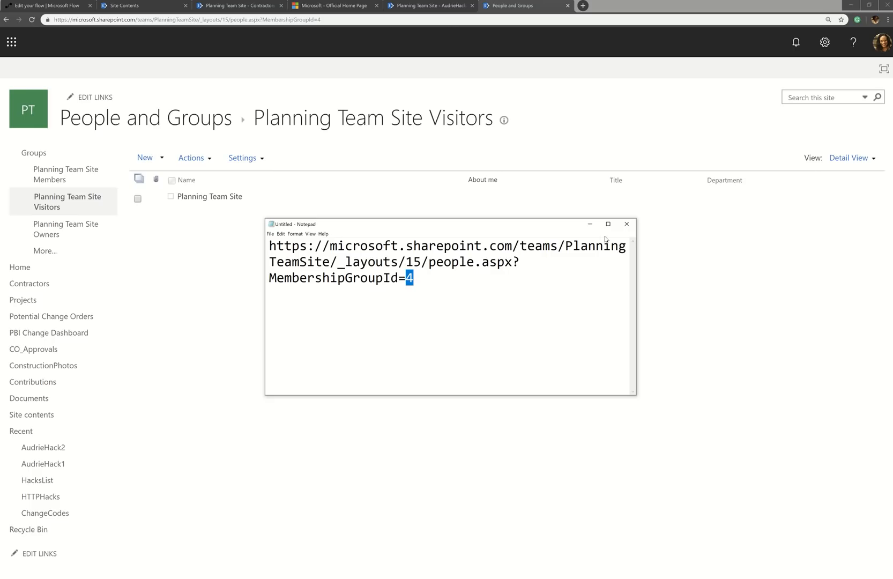
{"action": "left_click", "coordinate": [627, 224]}
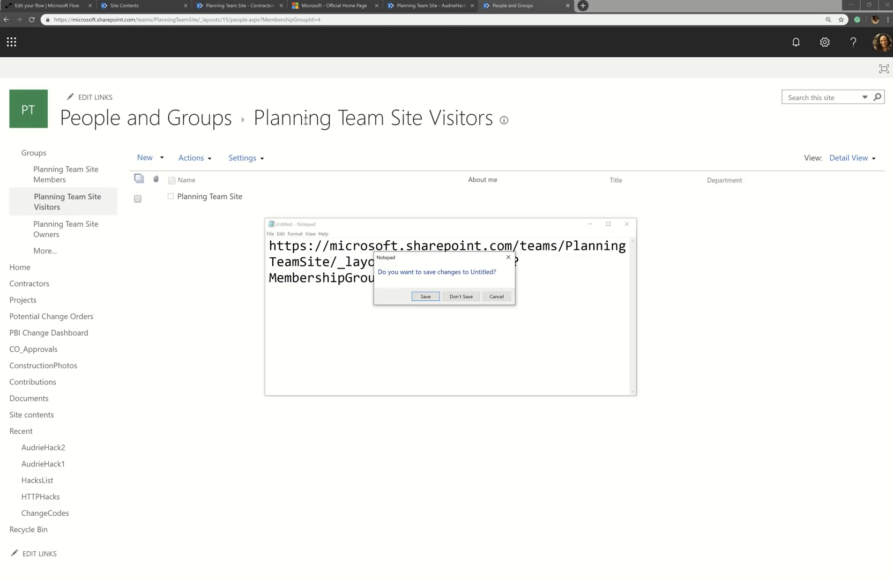
{"action": "left_click", "coordinate": [461, 296]}
{"action": "left_click", "coordinate": [351, 19]}
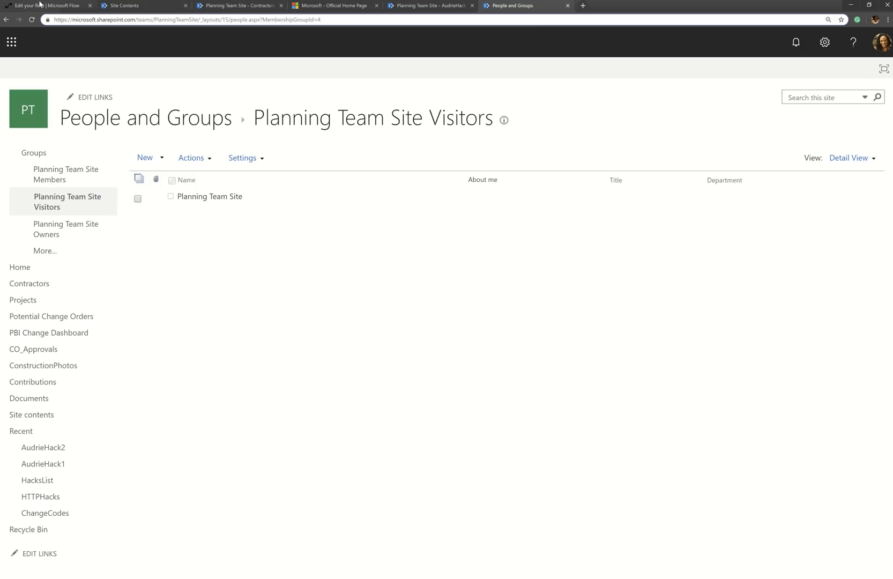
Return to the HTTPSetUserNGroup flow and examine the HTTP request's Uri, from the sitegroups path to the GroupID and users parts.
{"action": "left_click", "coordinate": [36, 5]}
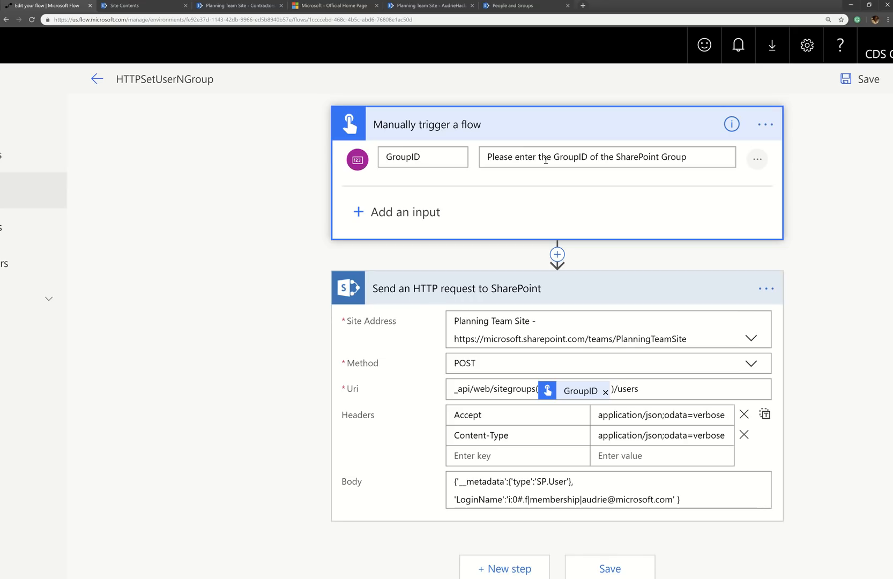
{"action": "scroll", "coordinate": [605, 325], "scroll_direction": "down", "scroll_amount": 3}
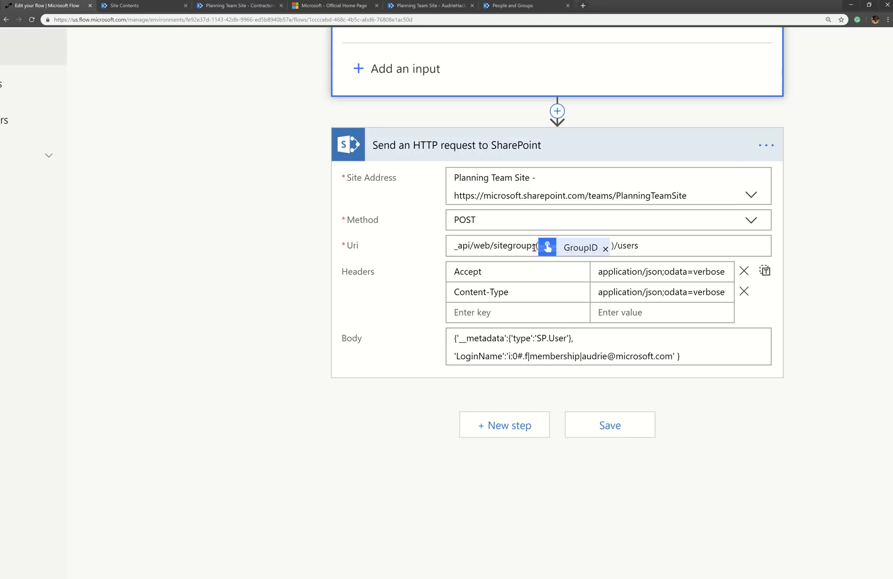
{"action": "left_click_drag", "start_coordinate": [532, 247], "coordinate": [454, 247]}
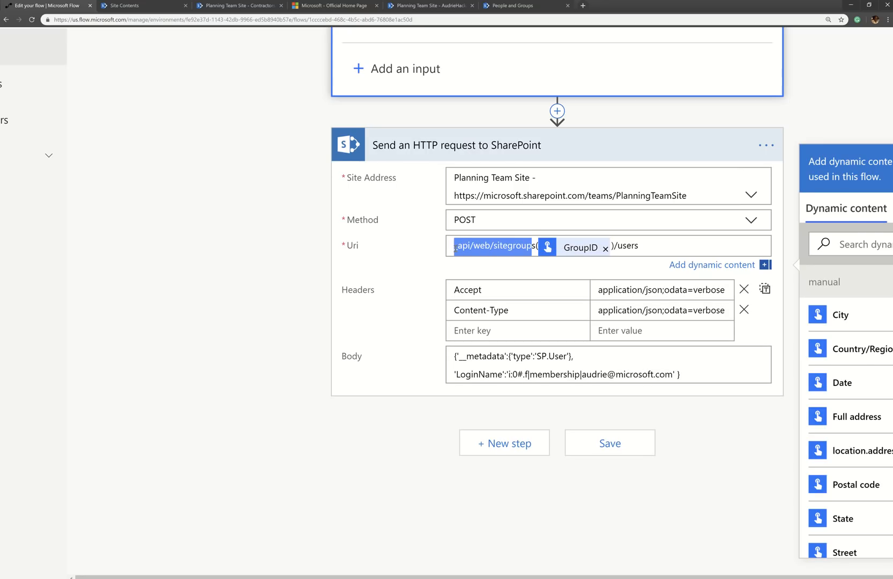
{"action": "left_click", "coordinate": [538, 247]}
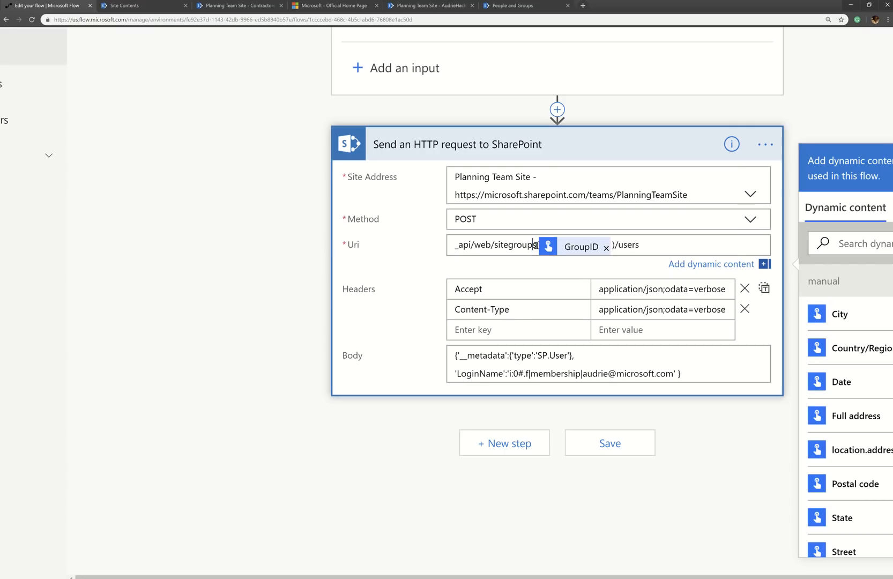
{"action": "left_click_drag", "start_coordinate": [538, 247], "coordinate": [419, 248]}
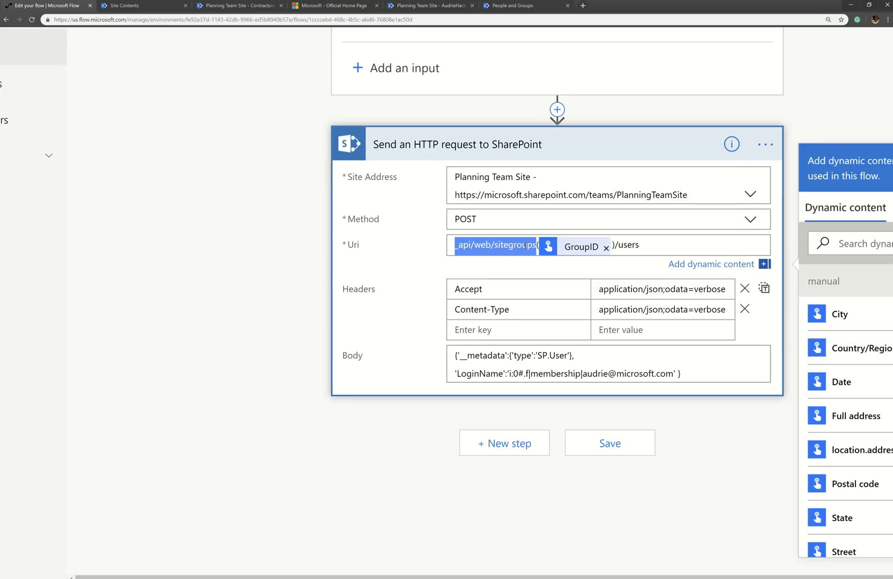
{"action": "left_click", "coordinate": [520, 244]}
{"action": "double_click", "coordinate": [516, 247]}
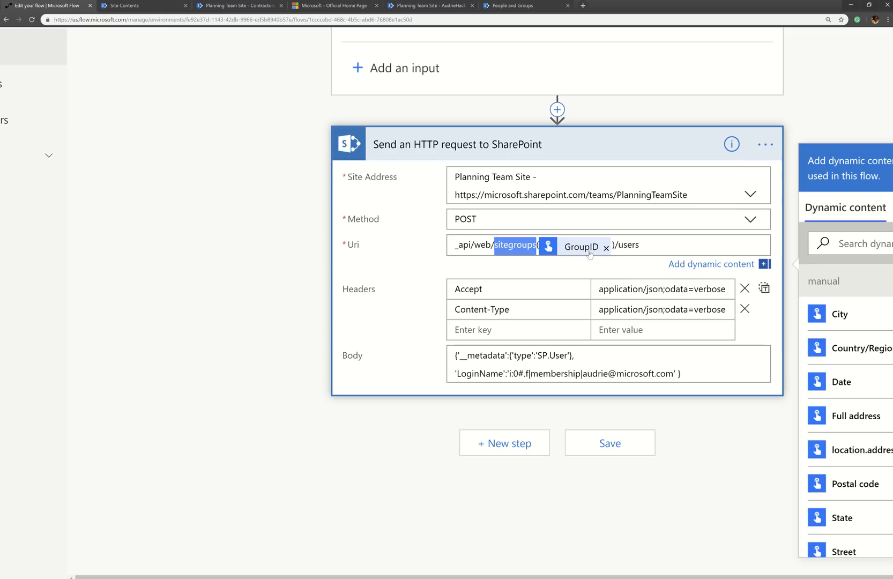
{"action": "left_click", "coordinate": [661, 246]}
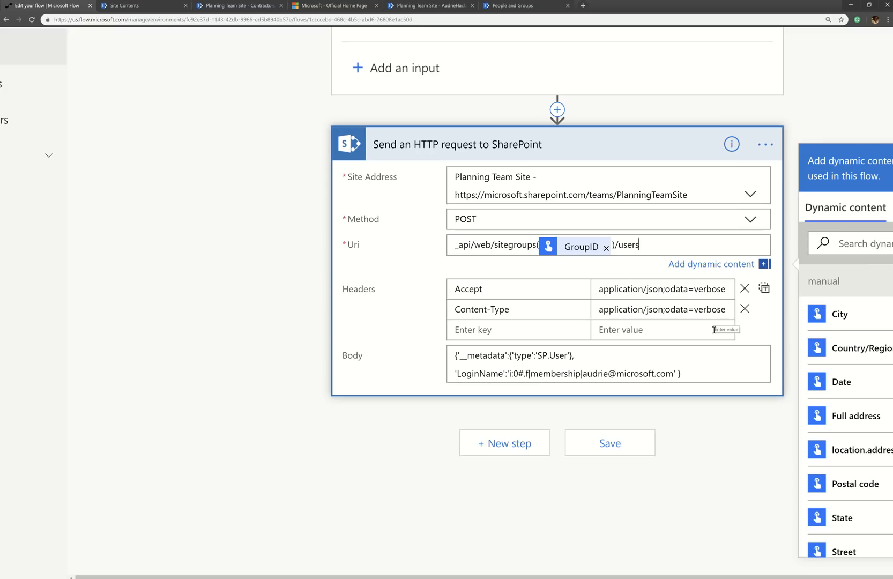
Examine the request Body's SP.User metadata and LoginName entry, including the i:0#.f|membership| prefix and the user's e-mail.
{"action": "left_click", "coordinate": [583, 356]}
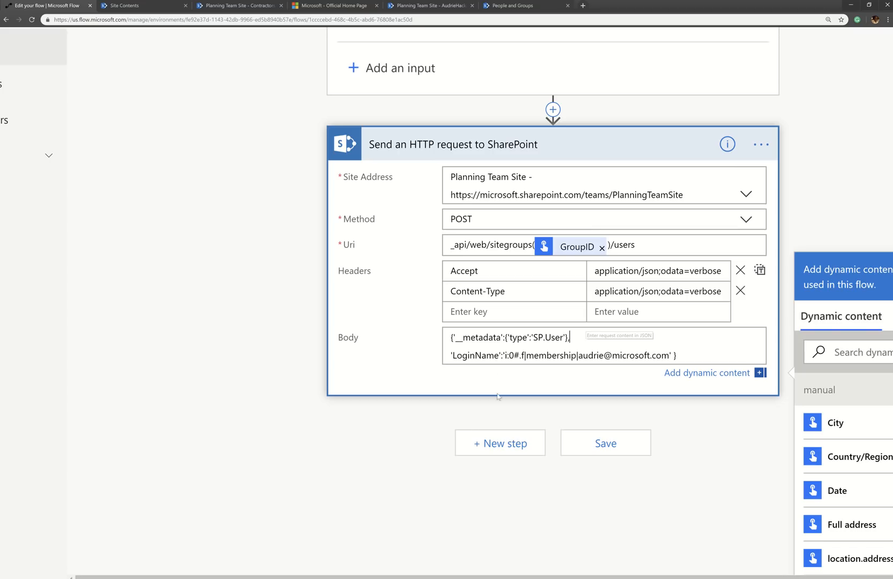
{"action": "left_click_drag", "start_coordinate": [502, 355], "coordinate": [439, 357]}
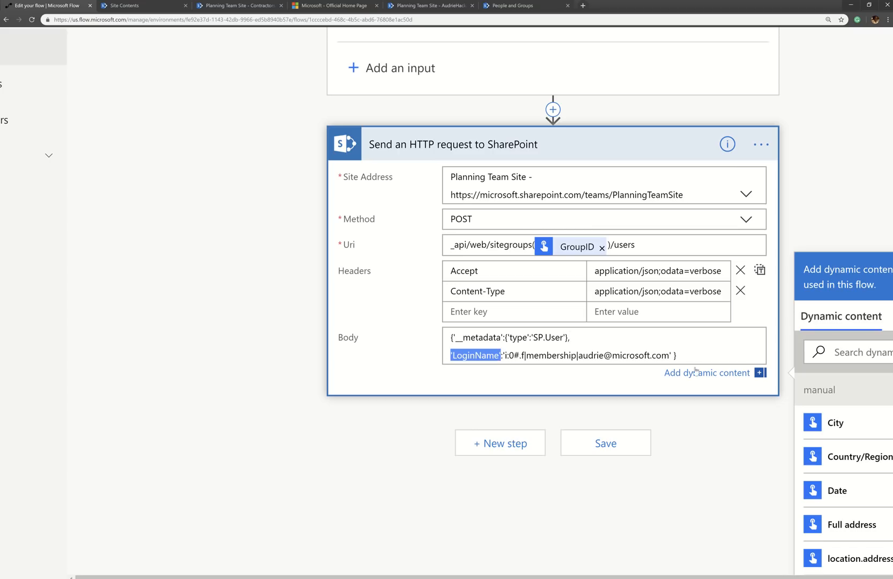
{"action": "left_click", "coordinate": [721, 353]}
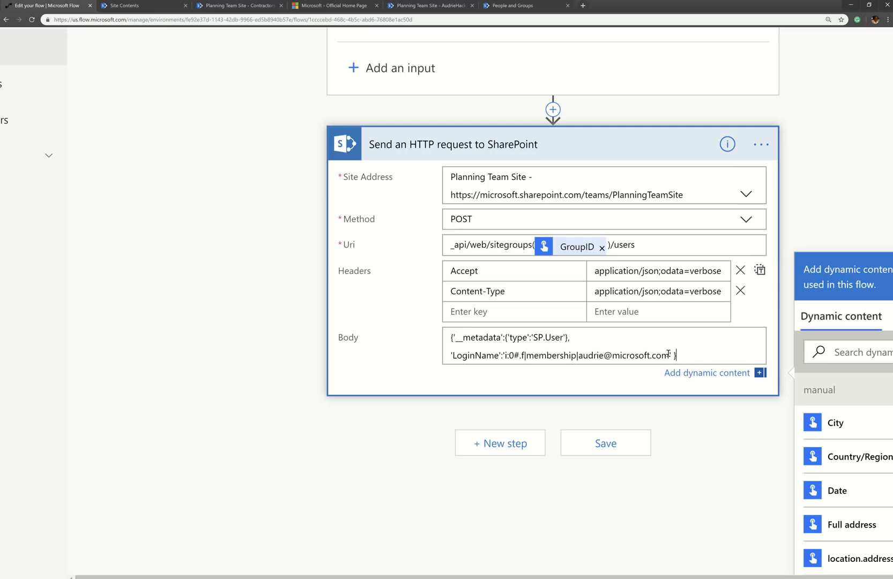
{"action": "left_click_drag", "start_coordinate": [668, 354], "coordinate": [579, 355]}
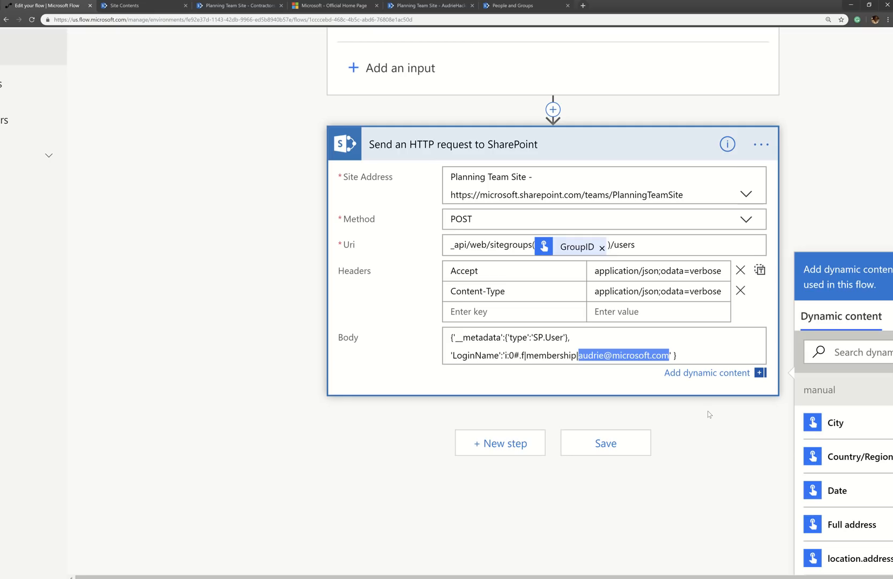
{"action": "left_click_drag", "start_coordinate": [652, 357], "coordinate": [703, 357]}
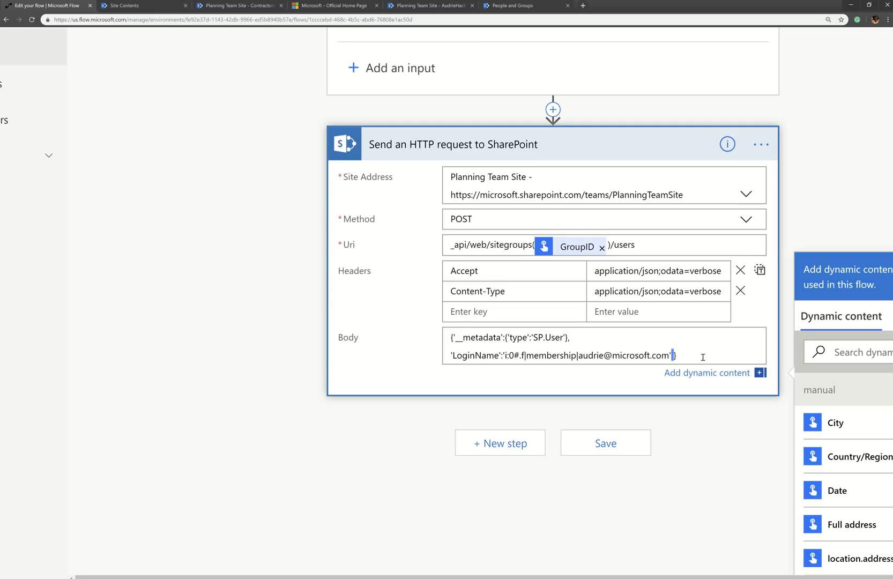
{"action": "left_click", "coordinate": [703, 357]}
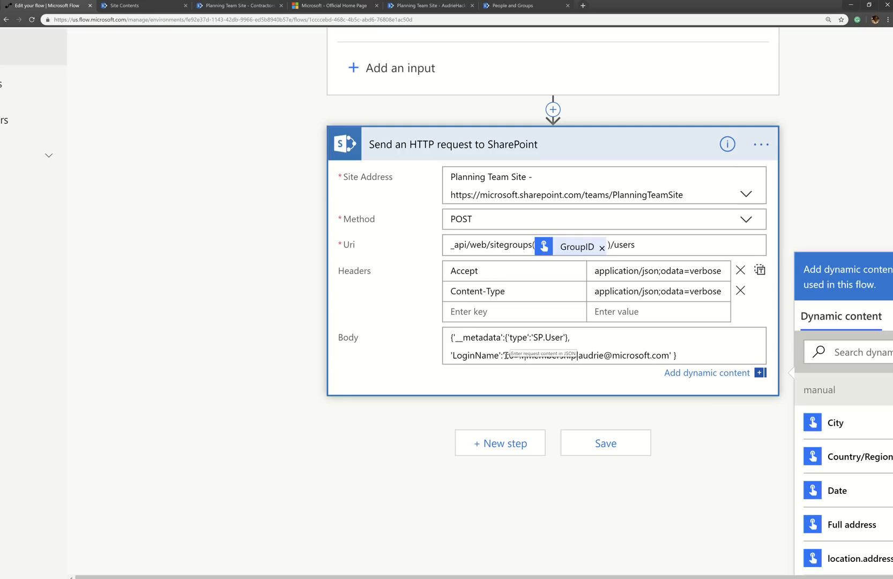
{"action": "left_click_drag", "start_coordinate": [504, 355], "coordinate": [578, 355]}
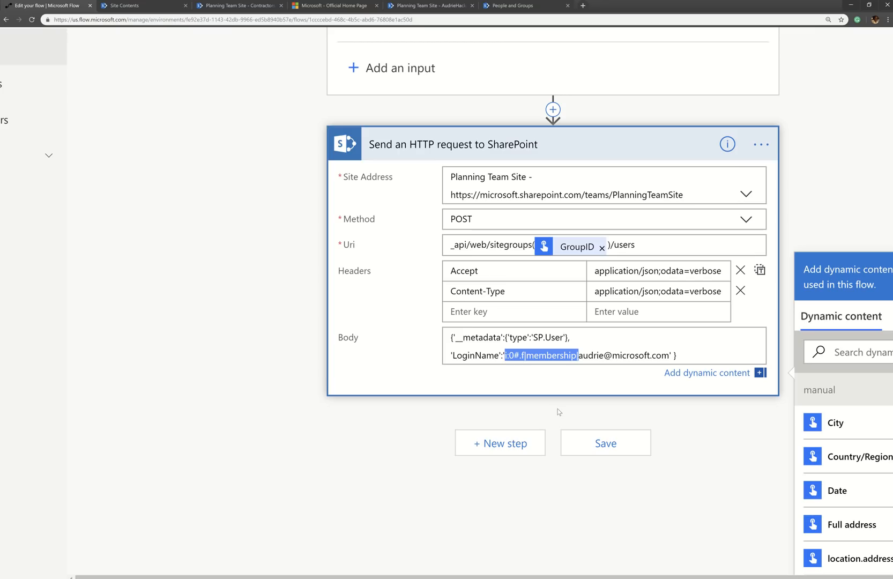
{"action": "left_click", "coordinate": [614, 356]}
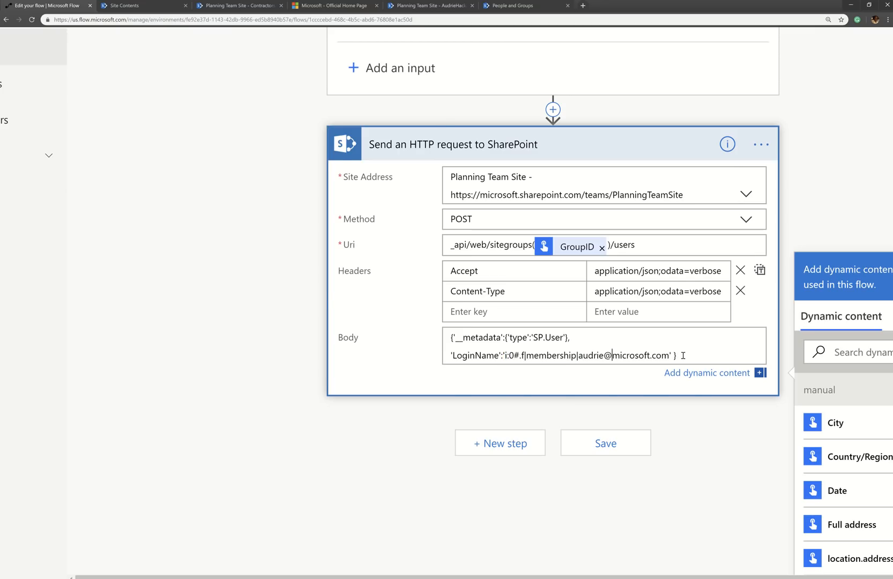
{"action": "scroll", "coordinate": [683, 356], "scroll_direction": "up", "scroll_amount": 3}
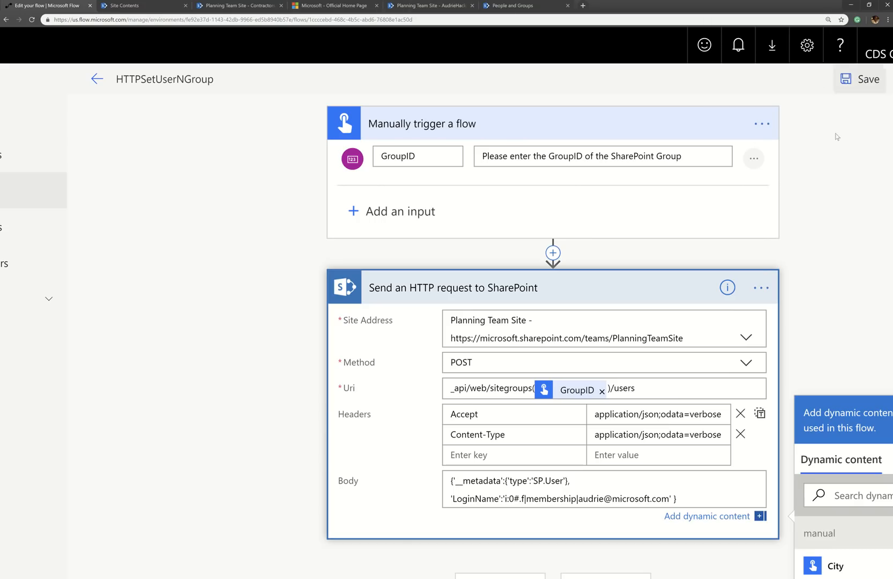
Start a test of HTTPSetUserNGroup with the "I'll perform the trigger action" option and allow the site to know the location.
{"action": "scroll", "coordinate": [459, 536], "scroll_direction": "down", "scroll_amount": 2}
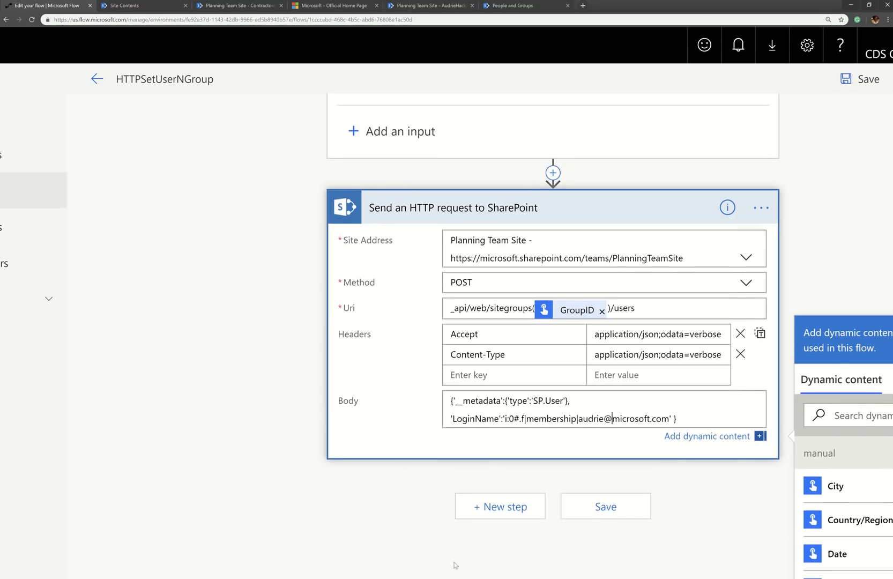
{"action": "left_click", "coordinate": [887, 19]}
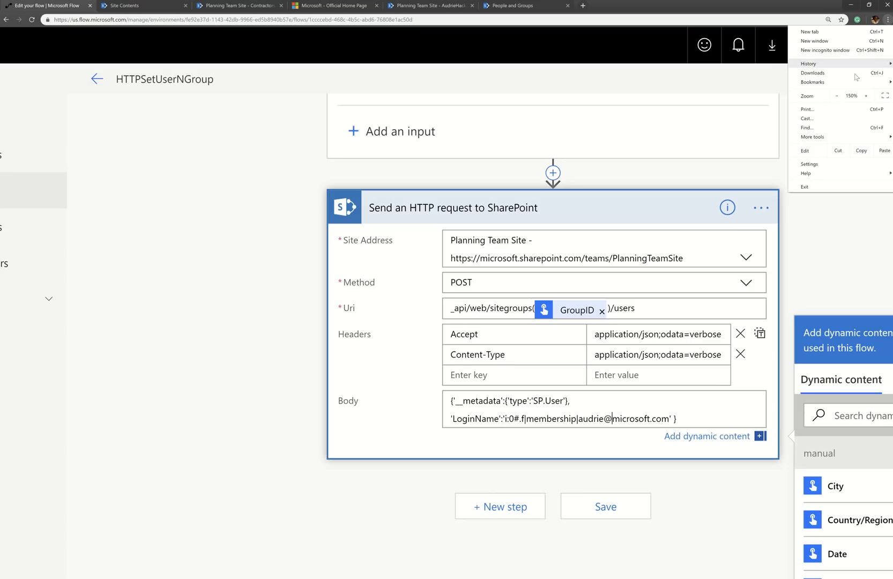
{"action": "left_click", "coordinate": [837, 96]}
{"action": "left_click", "coordinate": [837, 96]}
{"action": "left_click", "coordinate": [850, 198]}
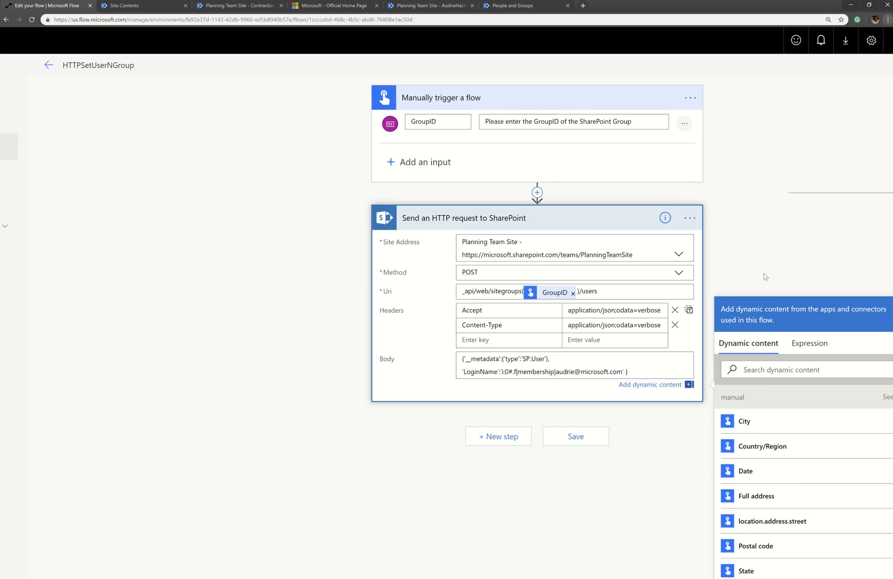
{"action": "left_click", "coordinate": [849, 198]}
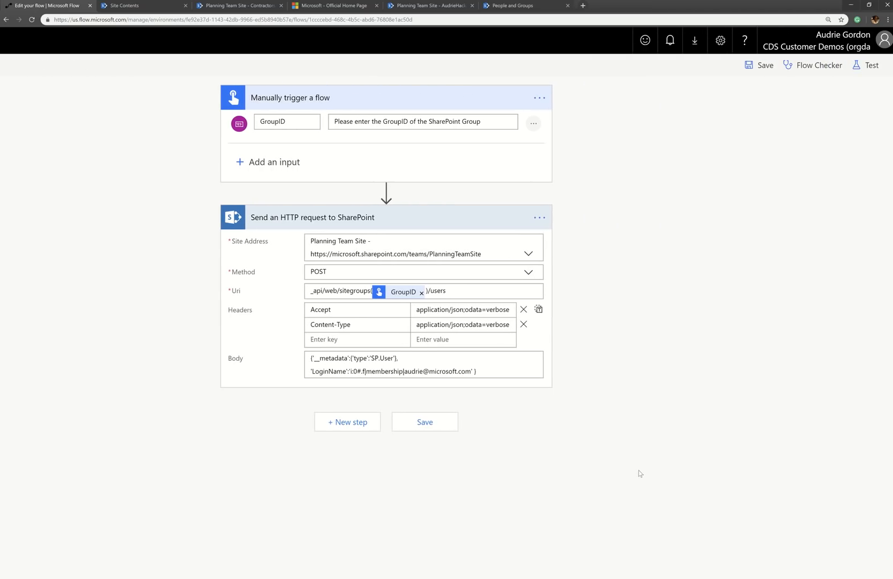
{"action": "left_click", "coordinate": [876, 71]}
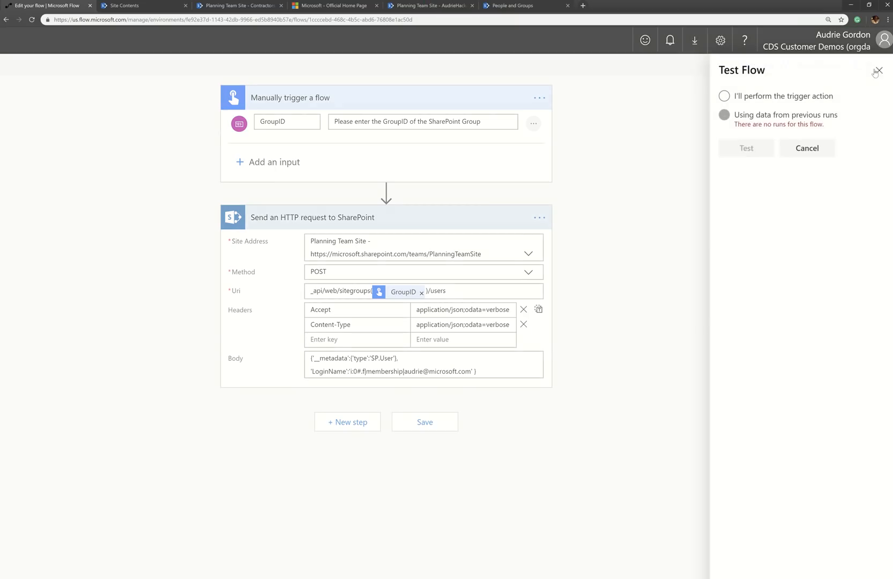
{"action": "left_click", "coordinate": [782, 100]}
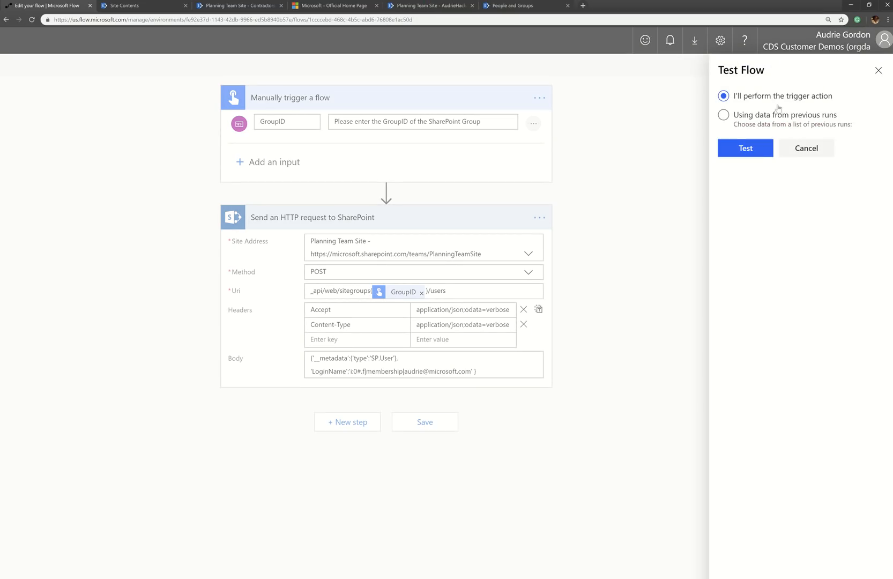
{"action": "left_click", "coordinate": [761, 150]}
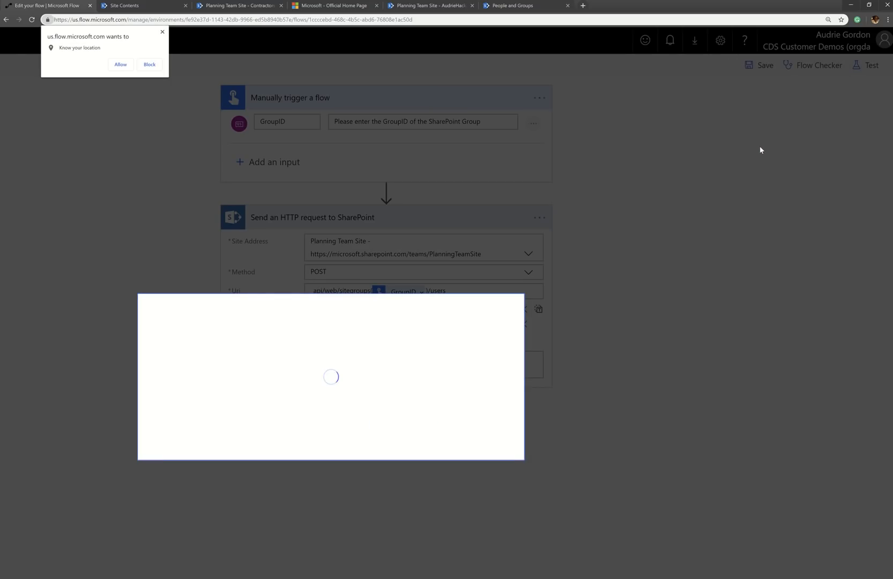
{"action": "left_click", "coordinate": [120, 65]}
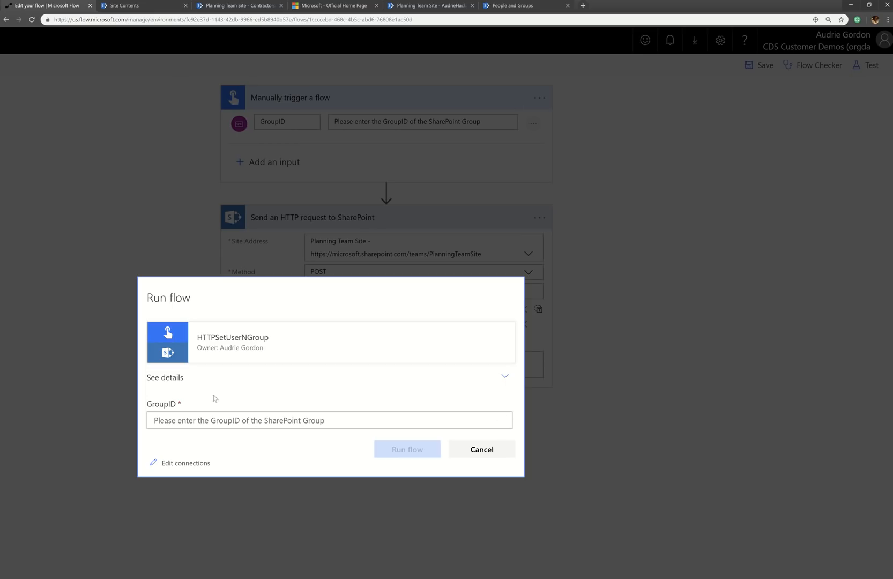
Run the HTTPSetUserNGroup flow with GroupID 4 and dismiss the run dialog.
{"action": "left_click", "coordinate": [206, 420]}
{"action": "type", "text": "4"}
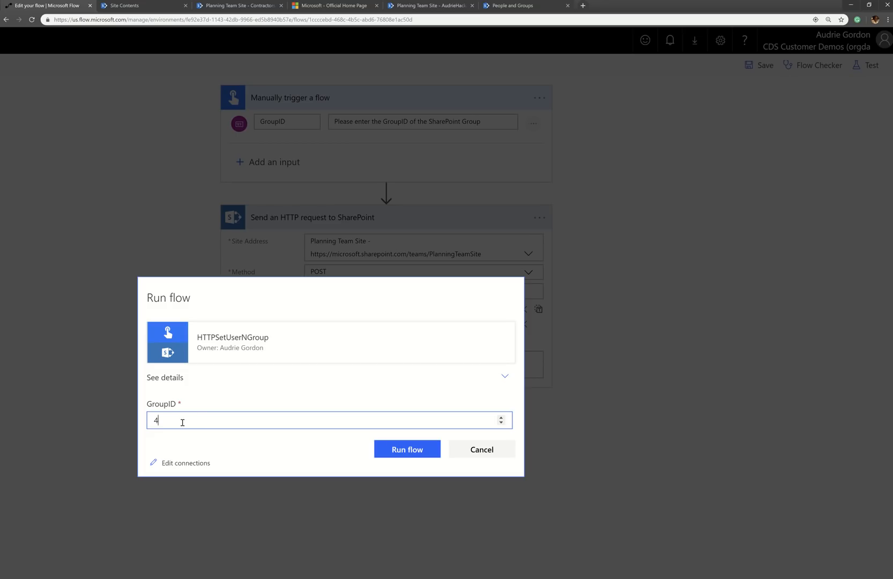
{"action": "left_click", "coordinate": [409, 451]}
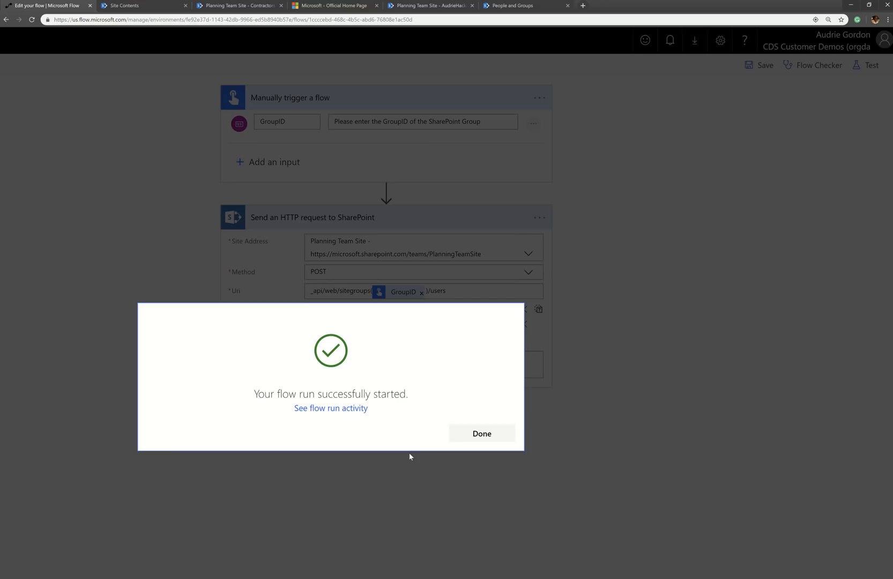
{"action": "left_click", "coordinate": [494, 440]}
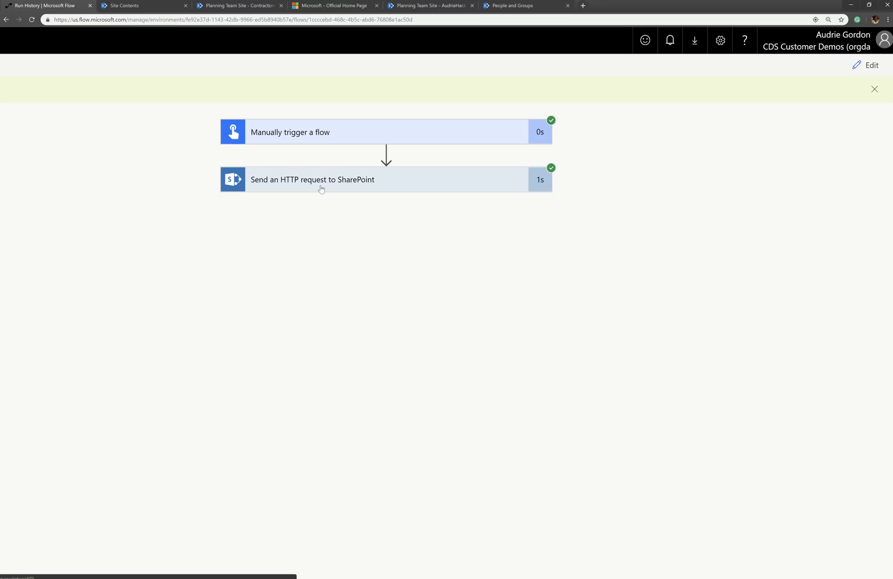
Highlight the MembershipGroupId in the People and Groups page URL and the Visitors group title, and refresh the member list.
{"action": "left_click", "coordinate": [253, 6]}
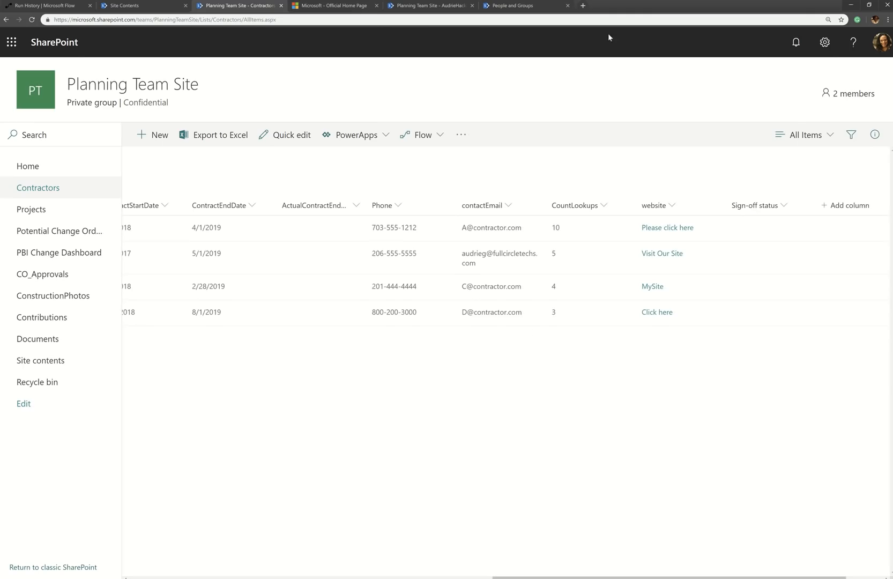
{"action": "left_click", "coordinate": [488, 6]}
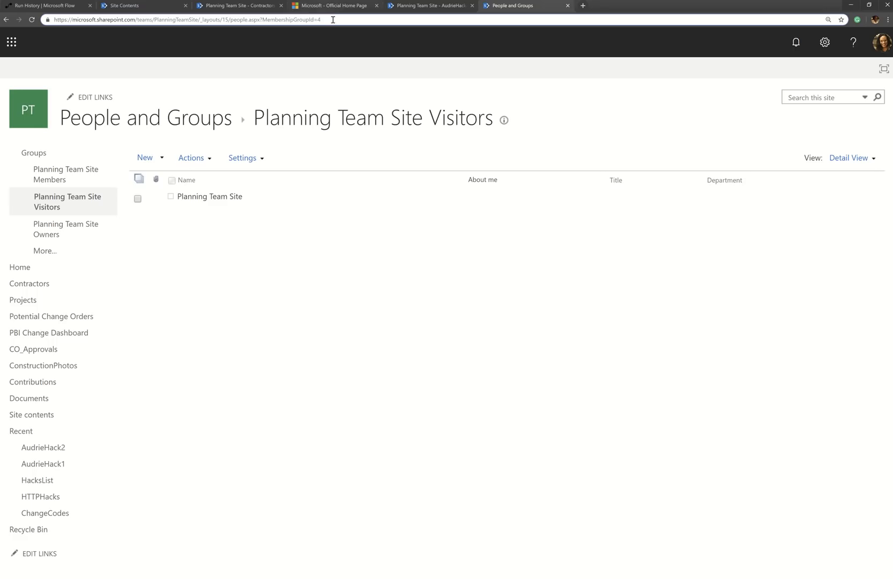
{"action": "left_click_drag", "start_coordinate": [333, 20], "coordinate": [261, 22]}
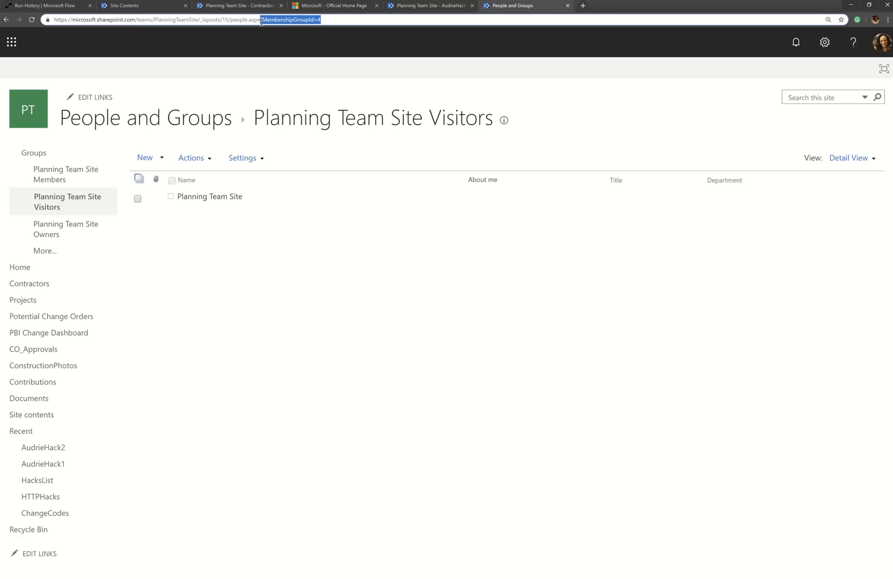
{"action": "left_click_drag", "start_coordinate": [253, 121], "coordinate": [504, 121]}
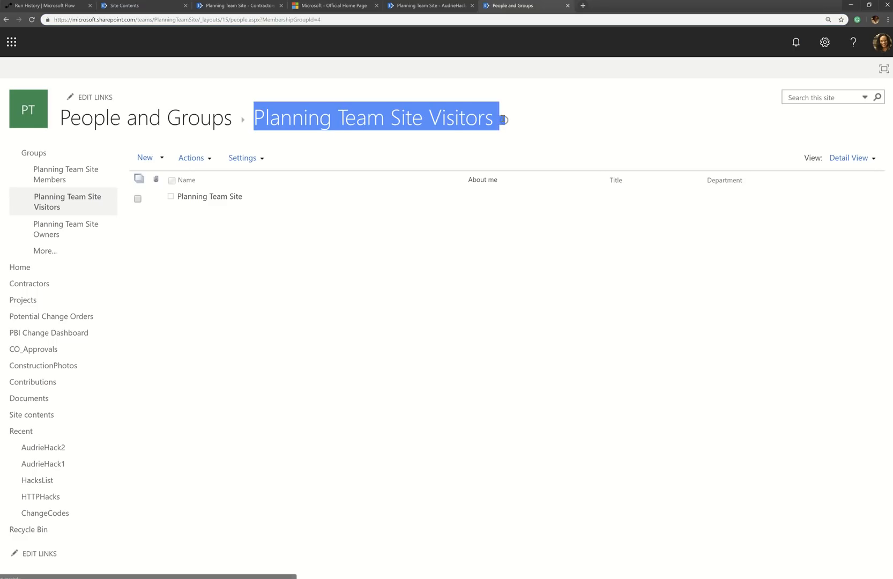
{"action": "left_click", "coordinate": [33, 20]}
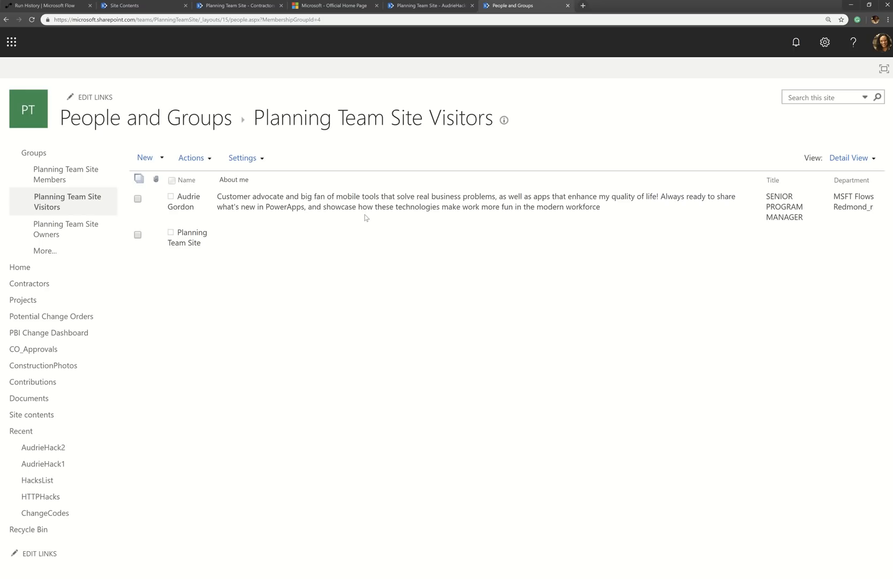
Remove the newly added user from the Planning Team Site Visitors group and confirm the removal.
{"action": "left_click", "coordinate": [138, 199]}
{"action": "left_click", "coordinate": [211, 160]}
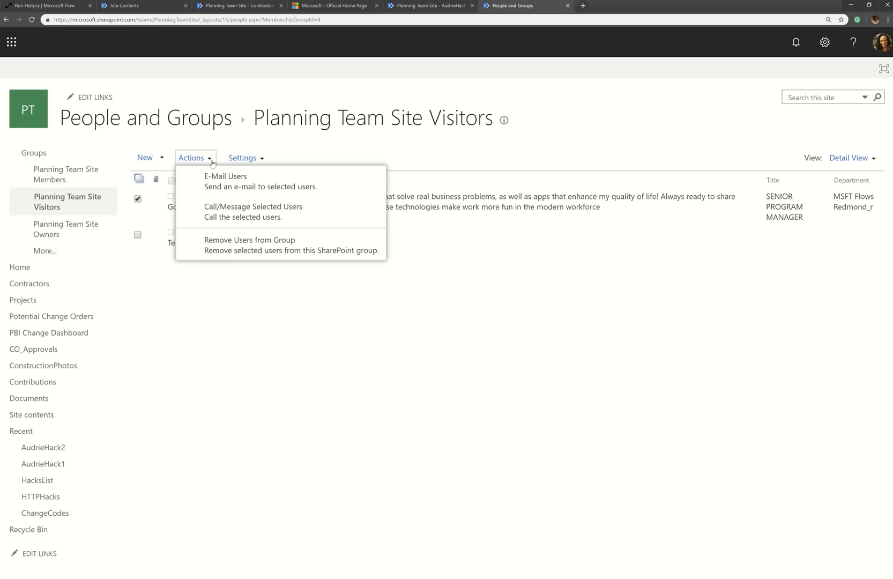
{"action": "left_click", "coordinate": [226, 236]}
{"action": "left_click", "coordinate": [487, 92]}
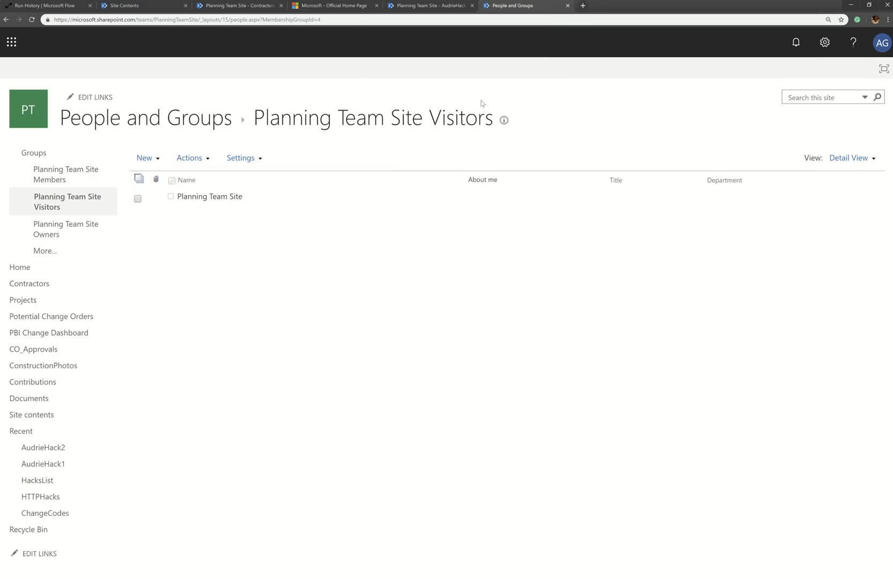
Return from the HTTPSetUserNGroup run history to the My flows list.
{"action": "left_click", "coordinate": [59, 7]}
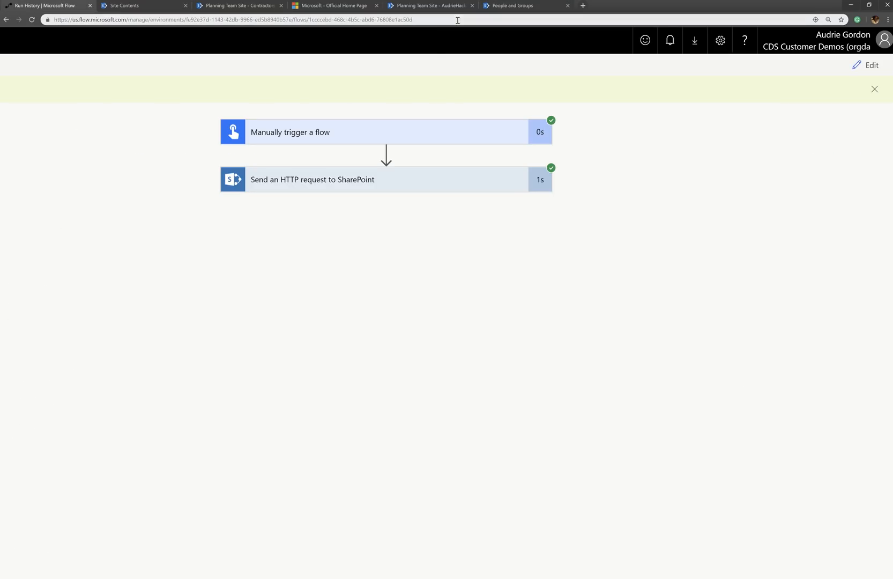
{"action": "scroll", "coordinate": [405, 115], "scroll_direction": "left", "scroll_amount": 1}
{"action": "scroll", "coordinate": [405, 114], "scroll_direction": "left", "scroll_amount": 10}
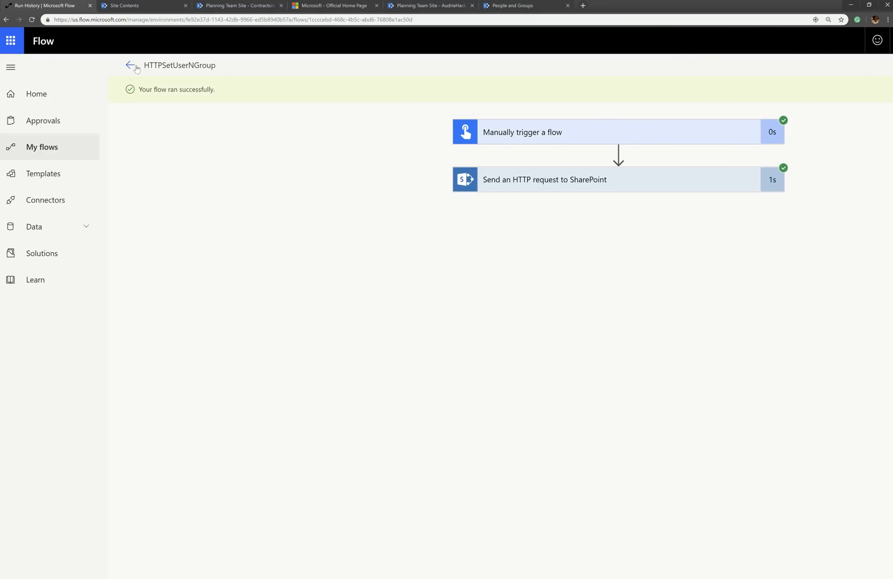
{"action": "left_click", "coordinate": [131, 67]}
{"action": "left_click", "coordinate": [133, 68]}
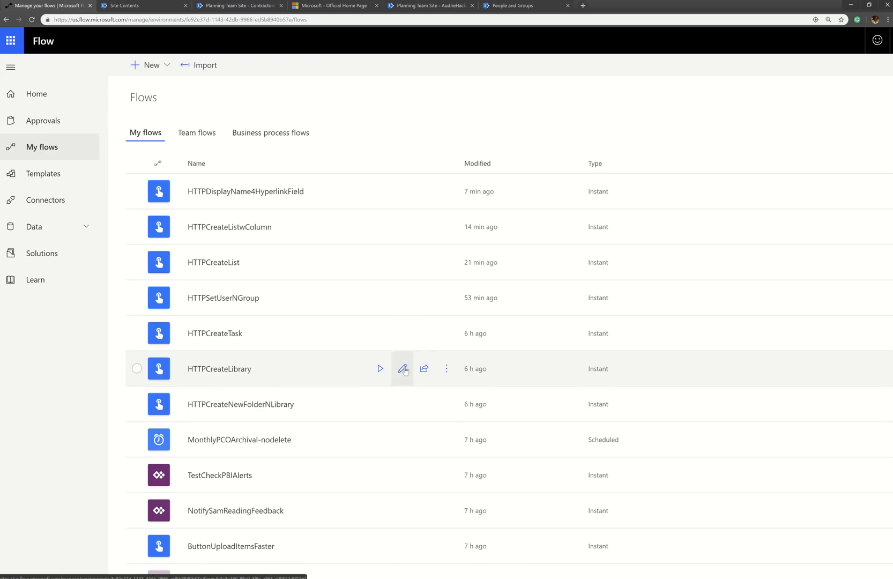
Open the HTTPCreateLibrary flow for editing and examine its HTTP request's Uri and the BaseTemplate entry in the Body.
{"action": "left_click", "coordinate": [403, 369]}
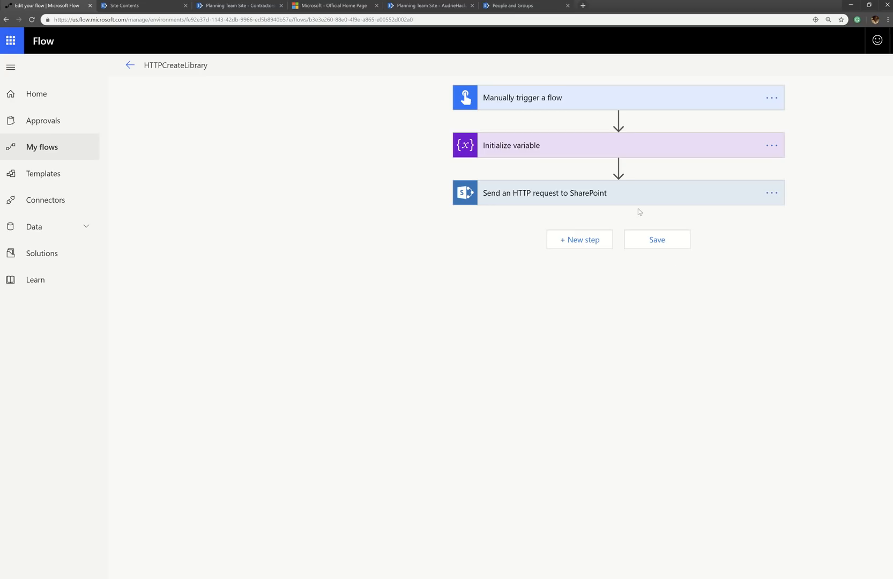
{"action": "left_click", "coordinate": [630, 194]}
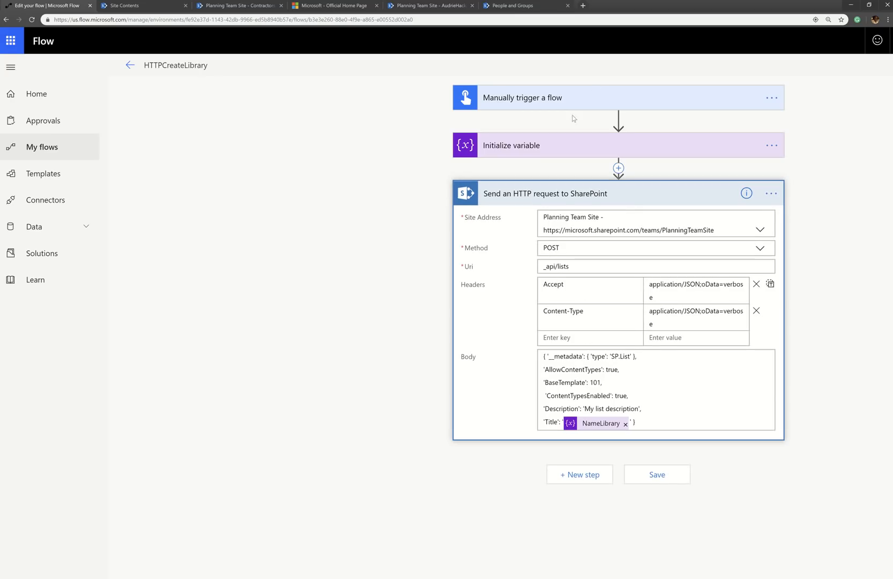
{"action": "left_click", "coordinate": [628, 361]}
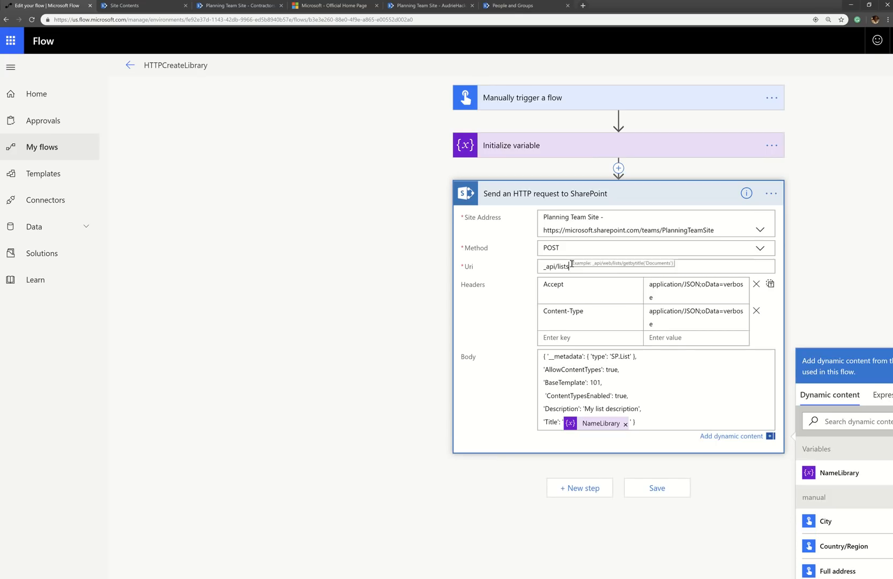
{"action": "left_click", "coordinate": [572, 266]}
{"action": "left_click_drag", "start_coordinate": [603, 396], "coordinate": [542, 378]}
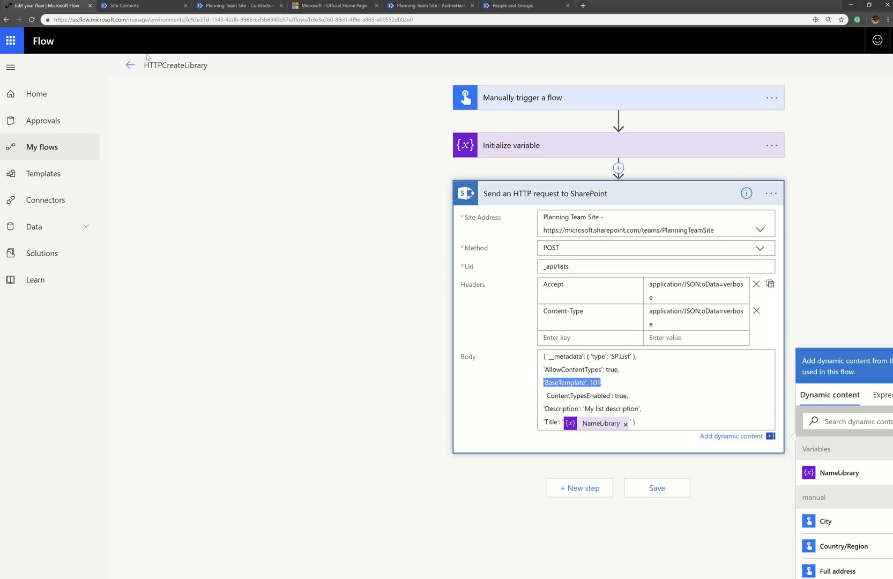
Open the HTTPCreateTask flow for editing and examine the BaseTemplate entry in its HTTP request Body.
{"action": "left_click", "coordinate": [129, 65]}
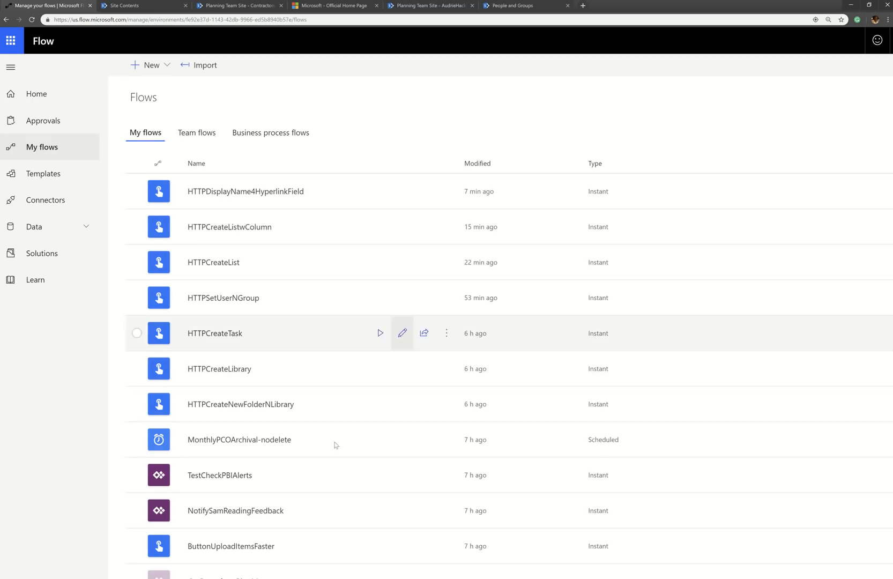
{"action": "left_click", "coordinate": [398, 336]}
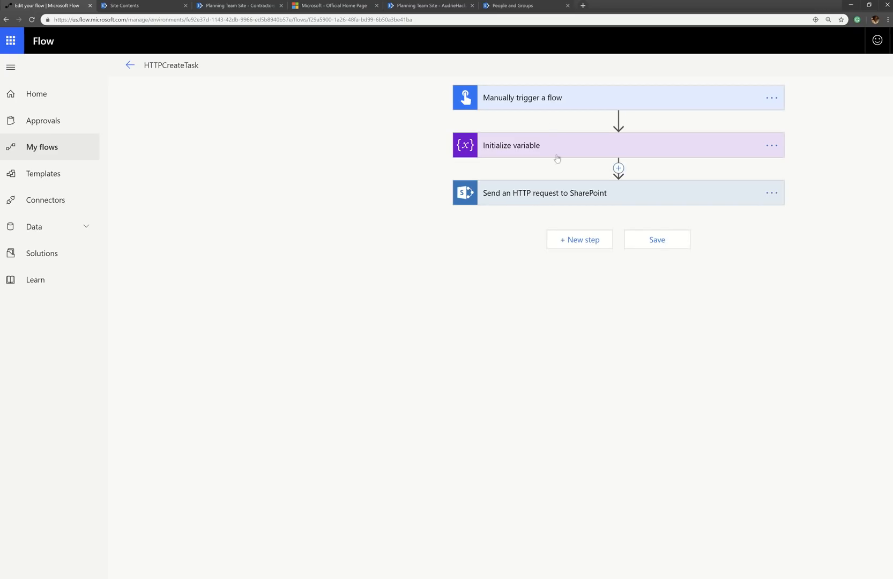
{"action": "left_click", "coordinate": [571, 204]}
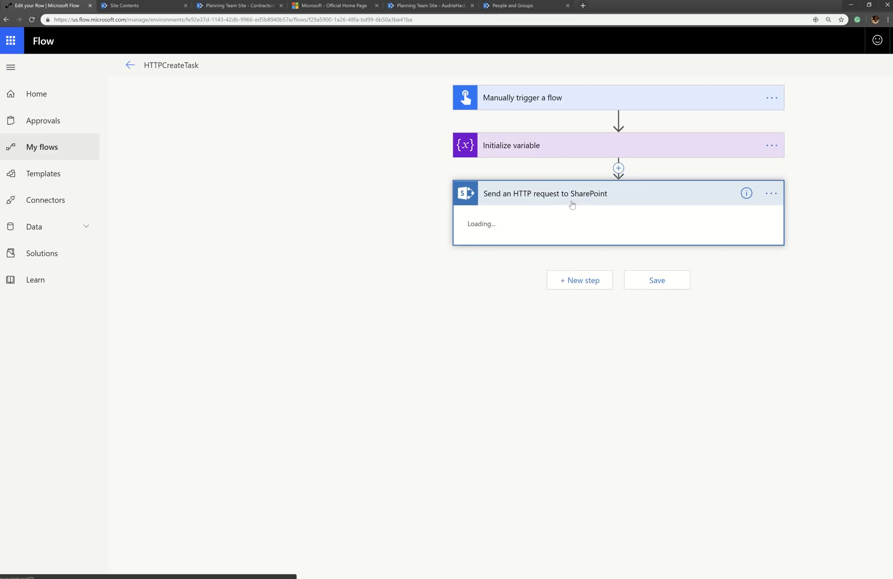
{"action": "left_click_drag", "start_coordinate": [603, 382], "coordinate": [542, 382]}
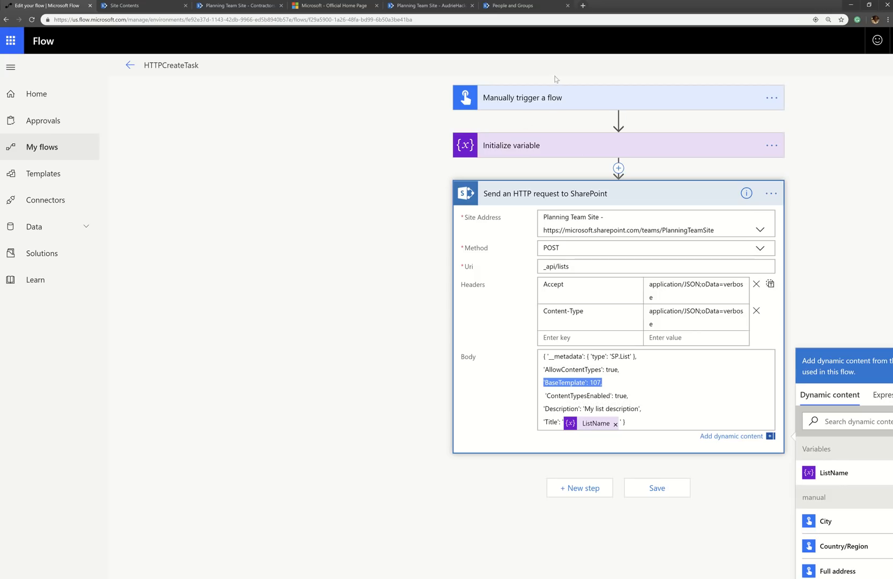
Set the Task List Name input's prompt in the manual trigger to "Please enter the name of your task list" and save the flow.
{"action": "left_click", "coordinate": [531, 105]}
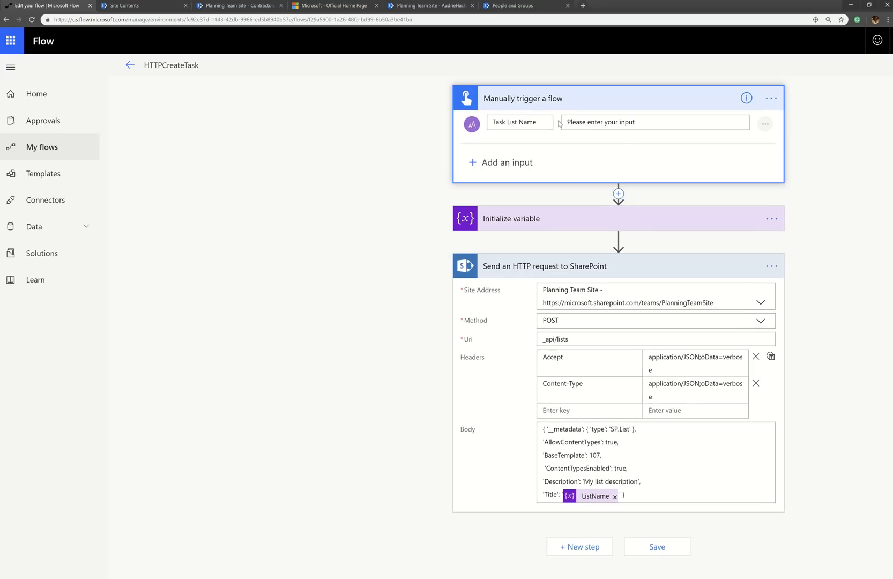
{"action": "left_click", "coordinate": [695, 125]}
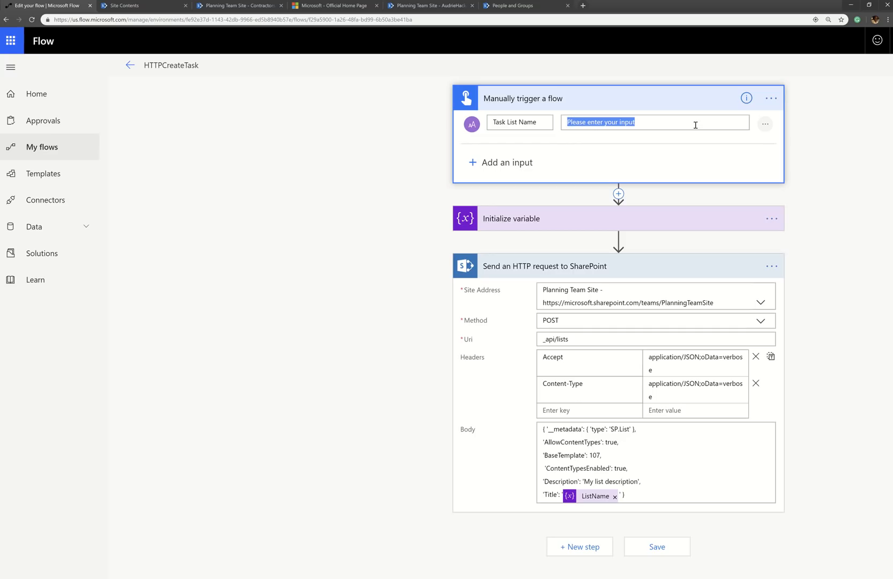
{"action": "type", "text": "Please en"}
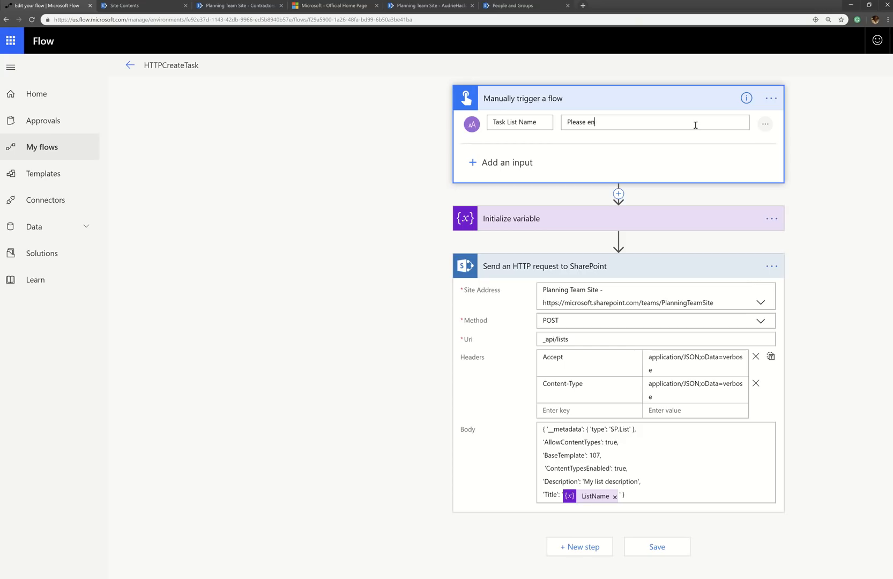
{"action": "type", "text": "ter the name of your task list"}
{"action": "left_click", "coordinate": [665, 547]}
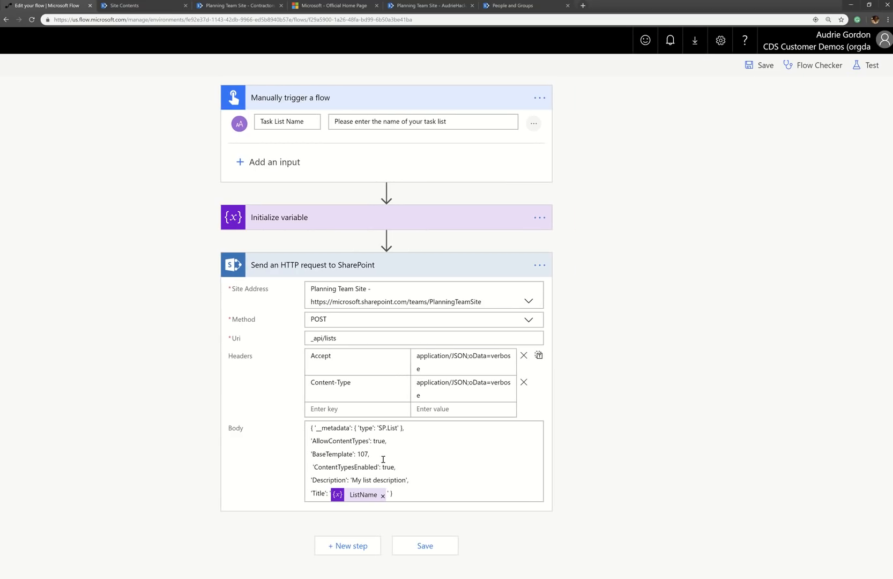
Test the HTTPCreateTask flow with a manual trigger and Task List Name TasksHacks, and expand the HTTP request's run details.
{"action": "left_click_drag", "start_coordinate": [371, 456], "coordinate": [358, 455]}
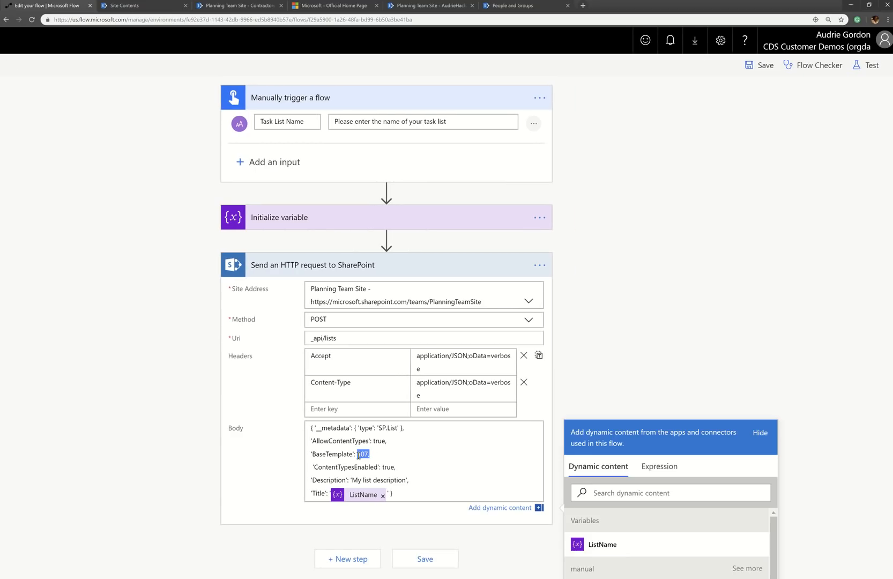
{"action": "left_click", "coordinate": [866, 65]}
{"action": "left_click", "coordinate": [758, 96]}
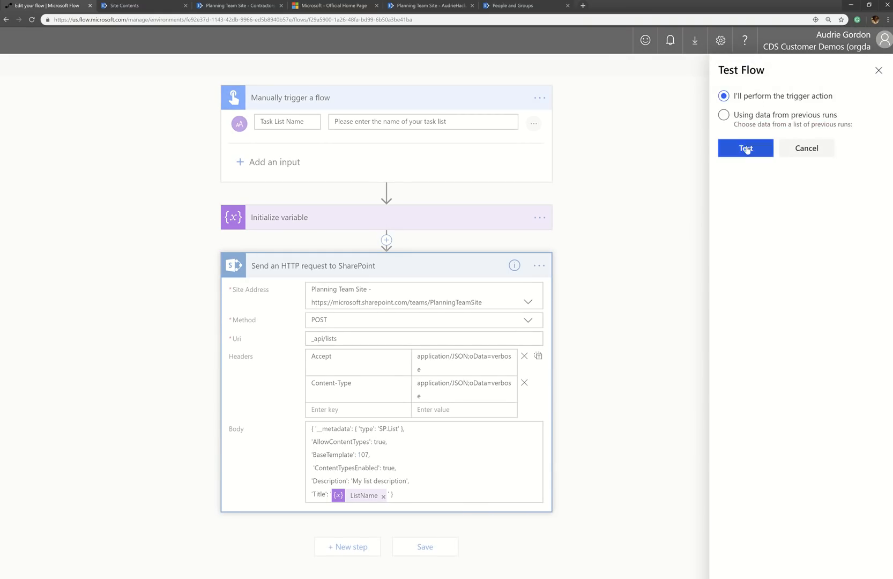
{"action": "left_click", "coordinate": [746, 147]}
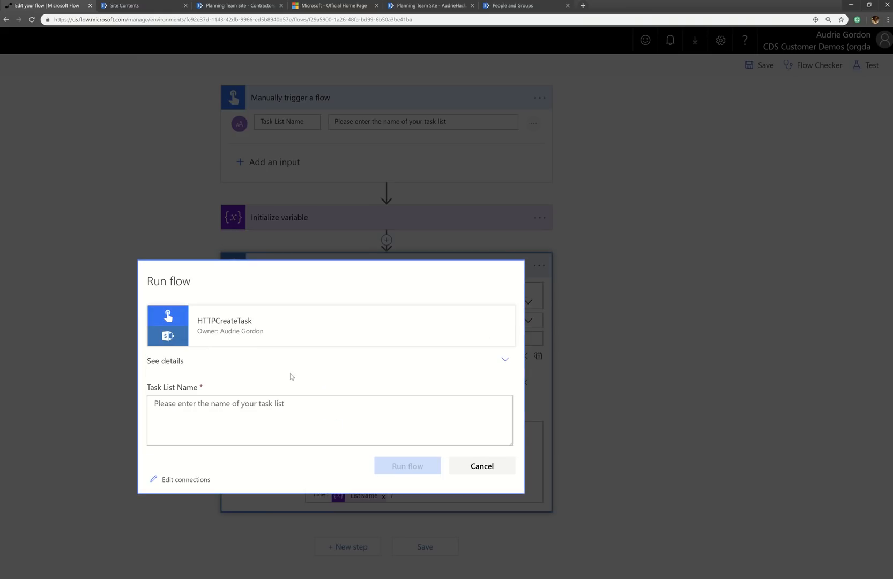
{"action": "left_click", "coordinate": [277, 401]}
{"action": "type", "text": "Tas"}
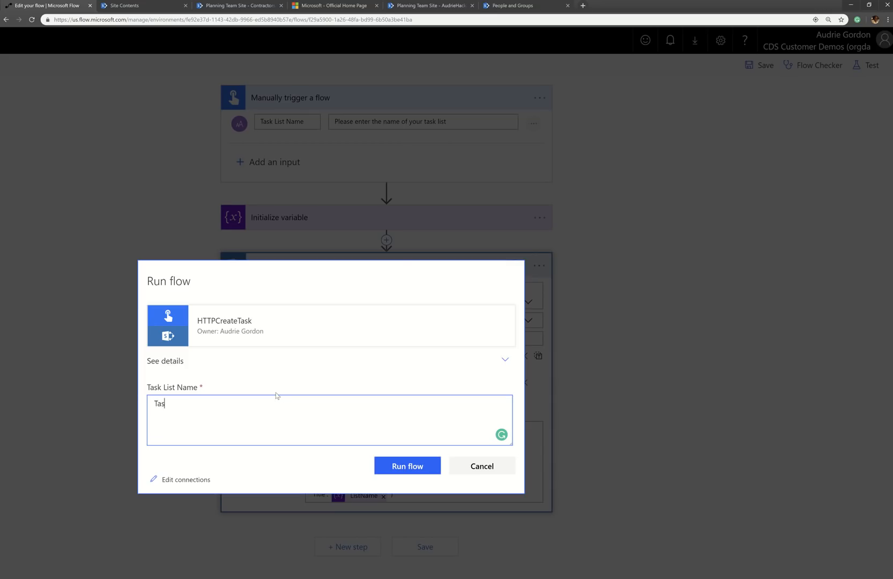
{"action": "type", "text": "ksHacksc"}
{"action": "left_click", "coordinate": [407, 466]}
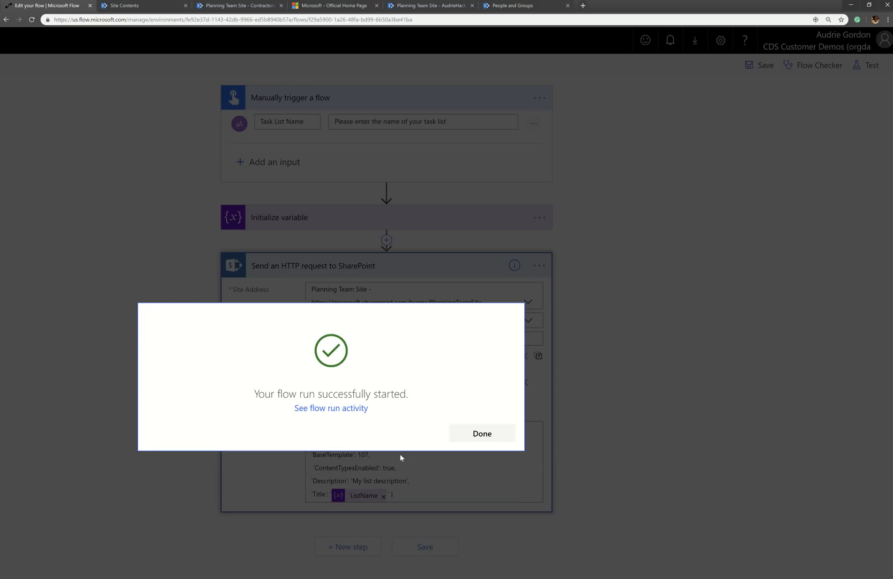
{"action": "left_click", "coordinate": [483, 434]}
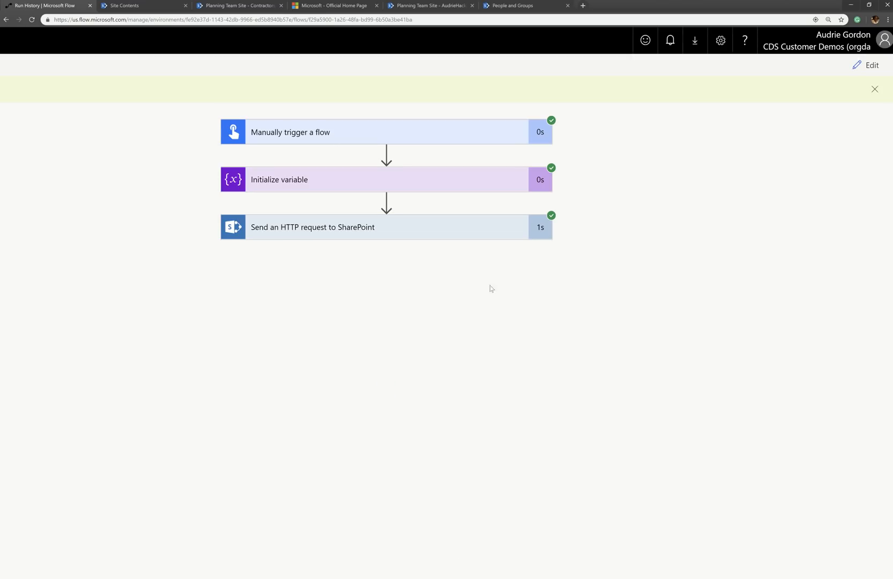
{"action": "left_click", "coordinate": [486, 231]}
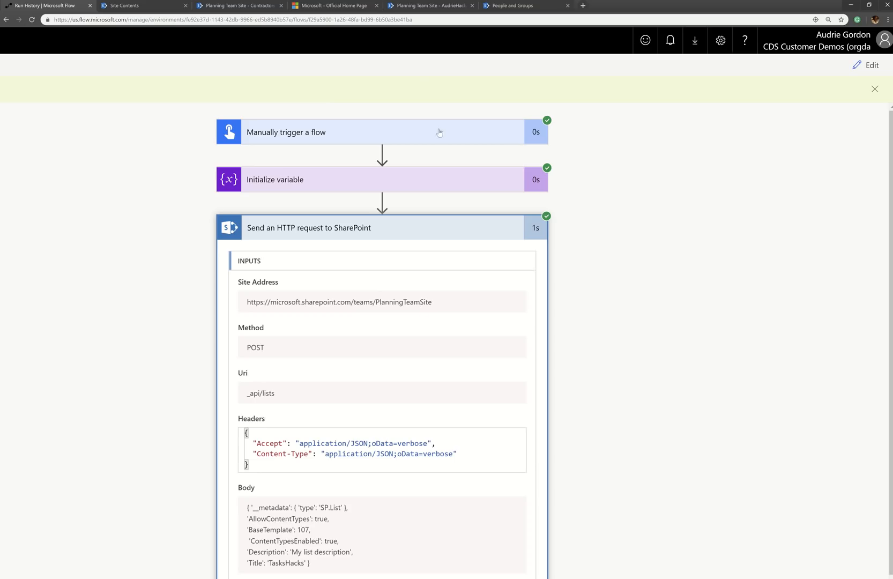
Look for the TasksHacks list in the Planning Team Site's contents and check its type.
{"action": "left_click", "coordinate": [426, 6]}
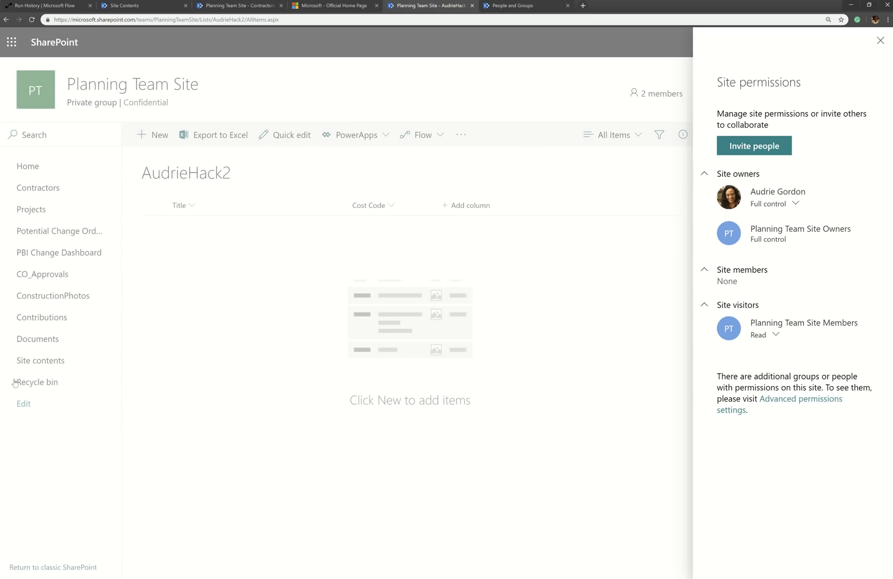
{"action": "left_click", "coordinate": [44, 369]}
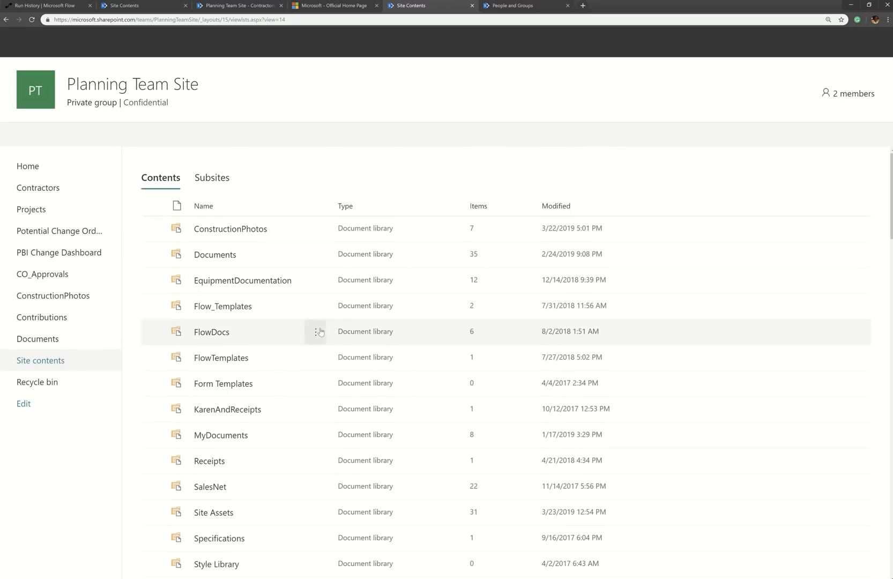
{"action": "scroll", "coordinate": [314, 343], "scroll_direction": "down", "scroll_amount": 10}
{"action": "scroll", "coordinate": [325, 360], "scroll_direction": "down", "scroll_amount": 12}
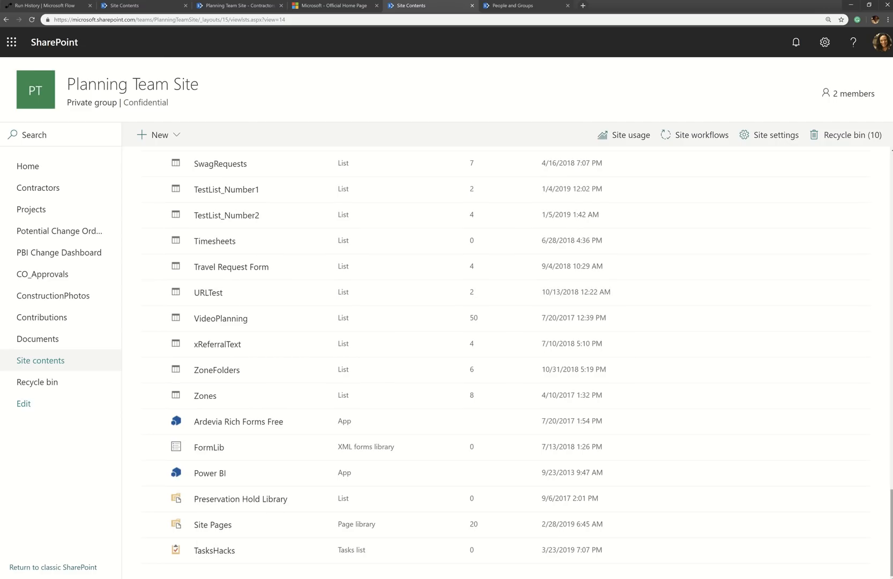
{"action": "scroll", "coordinate": [292, 555], "scroll_direction": "up", "scroll_amount": 4}
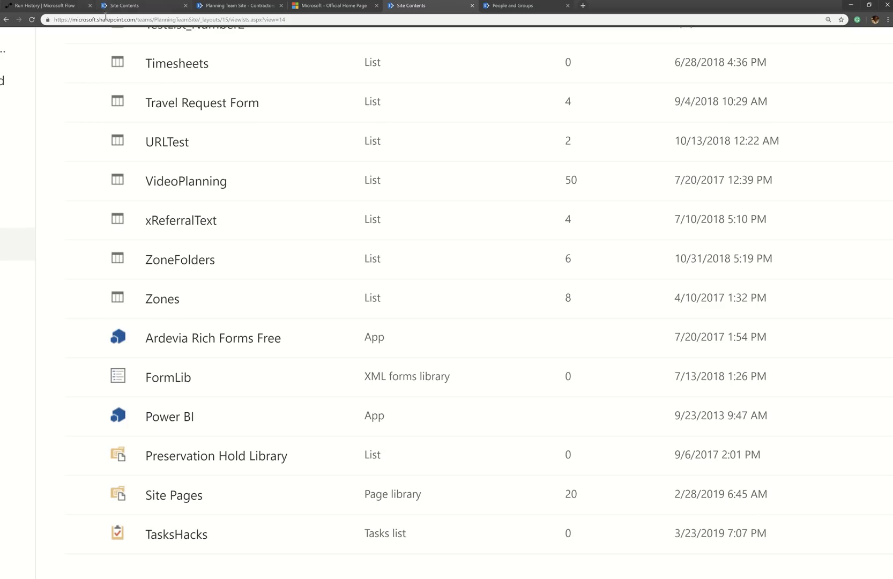
Return to the My flows list from the run history and open the HTTPCreateNewFolderNLibrary flow for editing.
{"action": "left_click", "coordinate": [32, 8]}
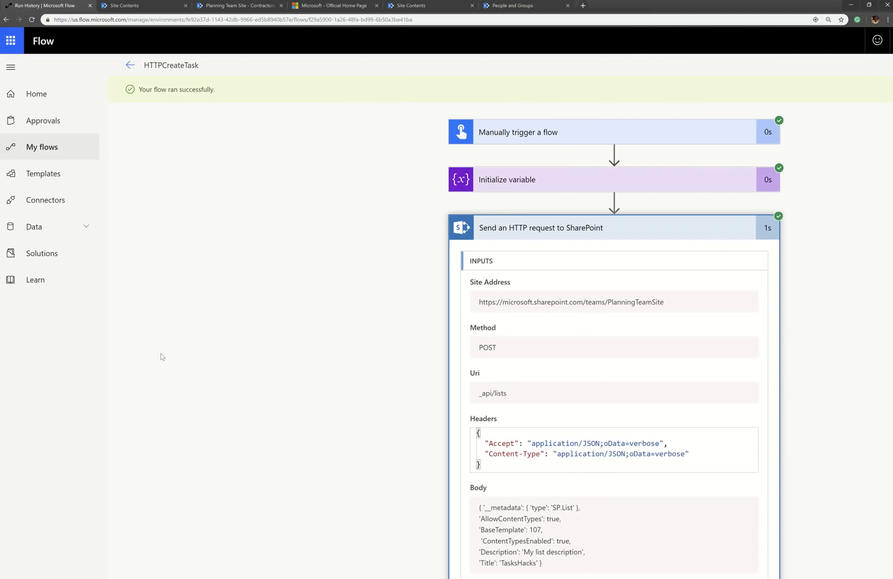
{"action": "left_click", "coordinate": [130, 66]}
{"action": "left_click", "coordinate": [131, 65]}
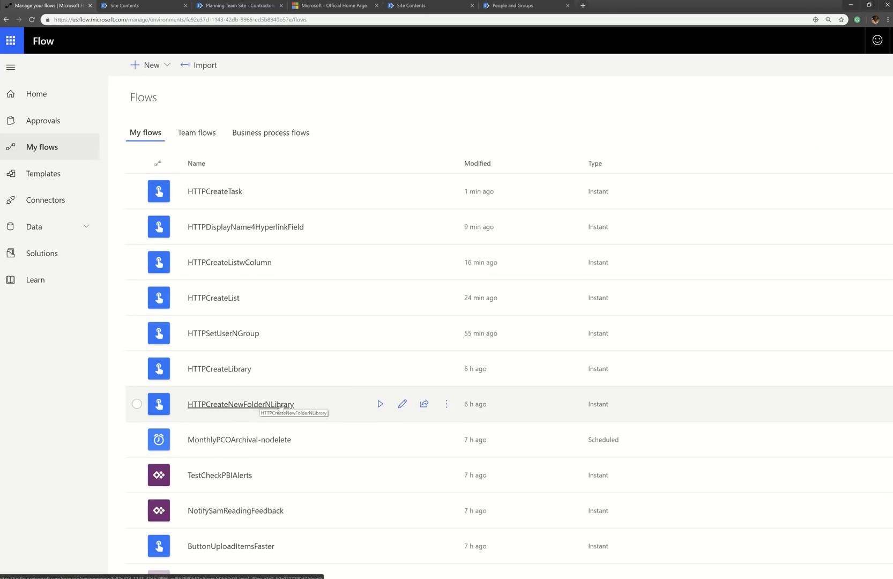
{"action": "left_click", "coordinate": [403, 405]}
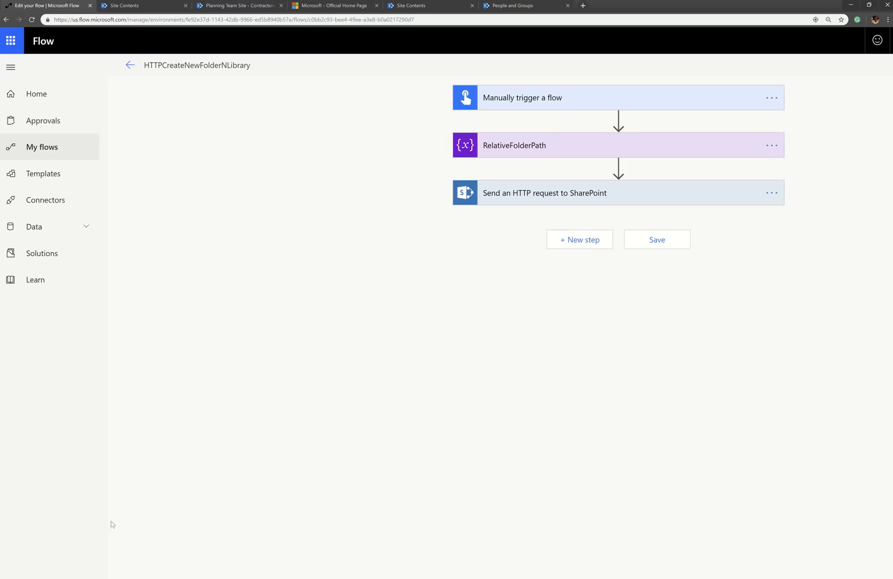
{"action": "scroll", "coordinate": [324, 328], "scroll_direction": "right", "scroll_amount": 1}
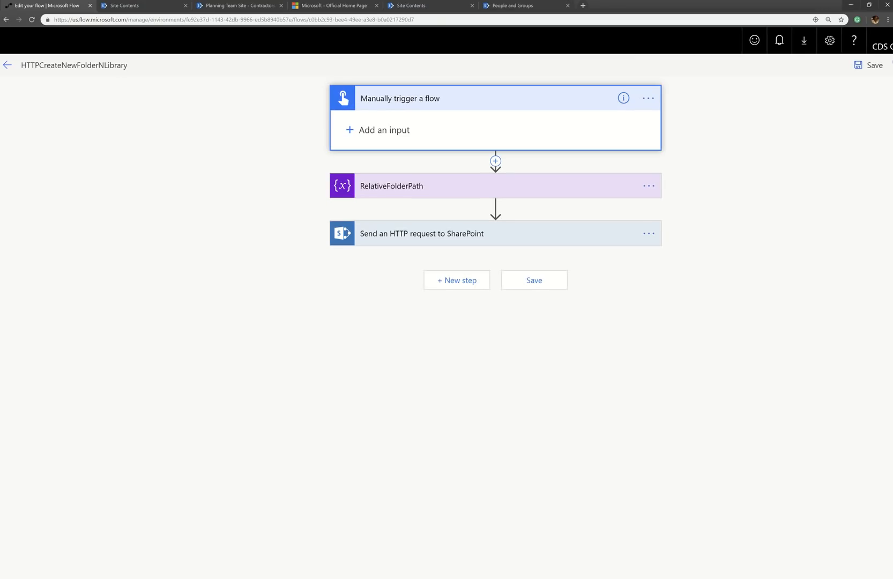
Expand the RelativeFolderPath action and copy the RelativePath variable's value.
{"action": "left_click", "coordinate": [418, 186]}
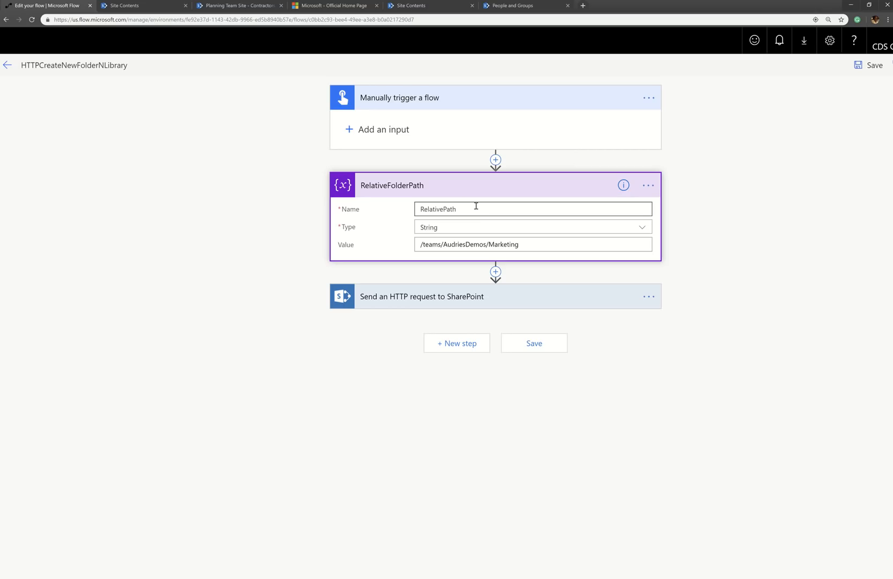
{"action": "left_click_drag", "start_coordinate": [531, 245], "coordinate": [354, 246]}
{"action": "key", "text": "ctrl+c"}
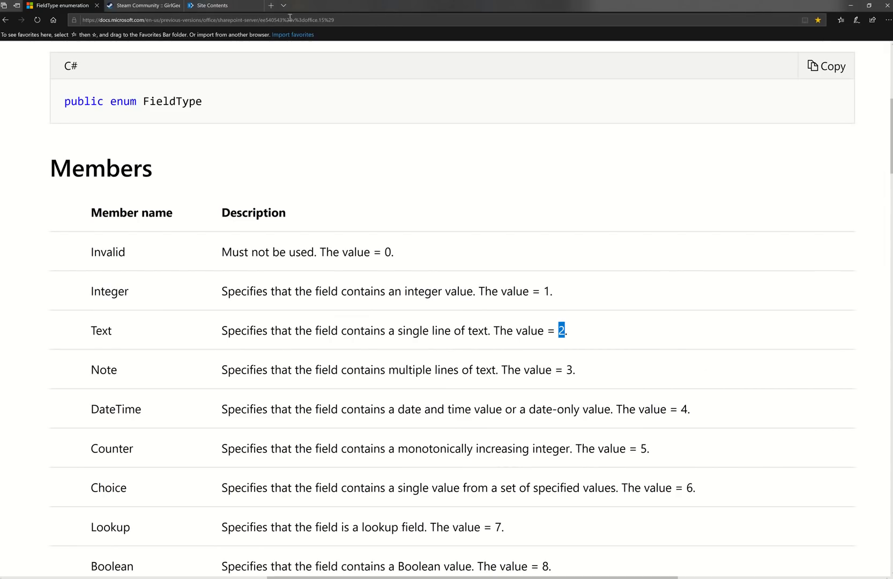
{"action": "left_click", "coordinate": [283, 19]}
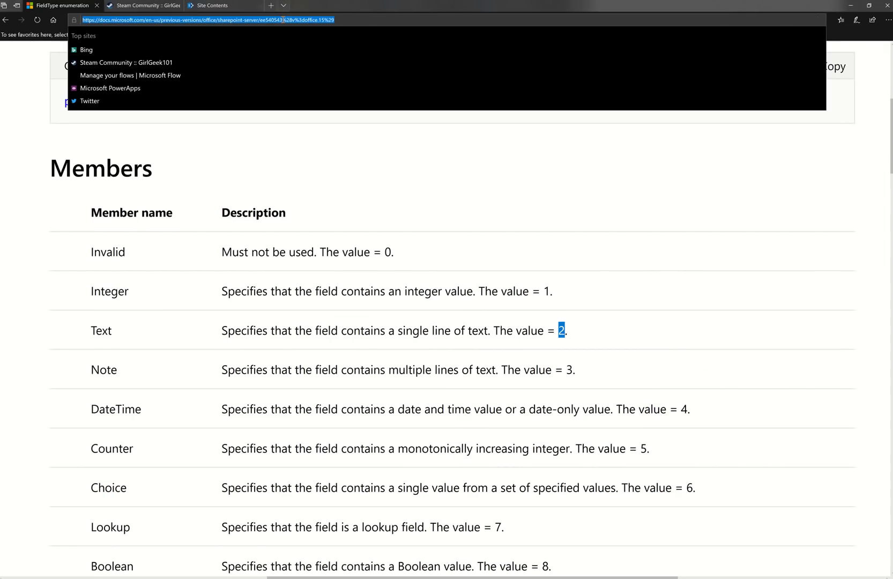
{"action": "type", "text": "share"}
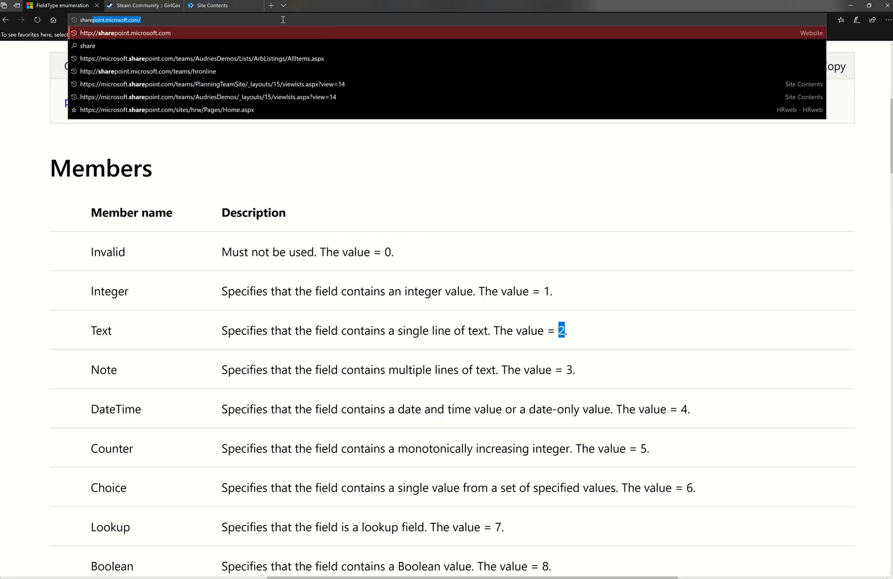
{"action": "key", "text": "Down"}
{"action": "key", "text": "Down"}
{"action": "key", "text": "Down"}
{"action": "key", "text": "BackSpace"}
{"action": "key", "text": "BackSpace"}
{"action": "key", "text": "BackSpace"}
{"action": "key", "text": "BackSpace"}
{"action": "key", "text": "BackSpace"}
{"action": "key", "text": "BackSpace"}
{"action": "key", "text": "BackSpace"}
{"action": "key", "text": "BackSpace"}
{"action": "key", "text": "BackSpace"}
{"action": "key", "text": "BackSpace"}
{"action": "key", "text": "BackSpace"}
{"action": "key", "text": "BackSpace"}
{"action": "key", "text": "BackSpace"}
{"action": "key", "text": "BackSpace"}
{"action": "key", "text": "BackSpace"}
{"action": "key", "text": "BackSpace"}
{"action": "key", "text": "BackSpace"}
{"action": "key", "text": "BackSpace"}
{"action": "key", "text": "BackSpace"}
{"action": "key", "text": "BackSpace"}
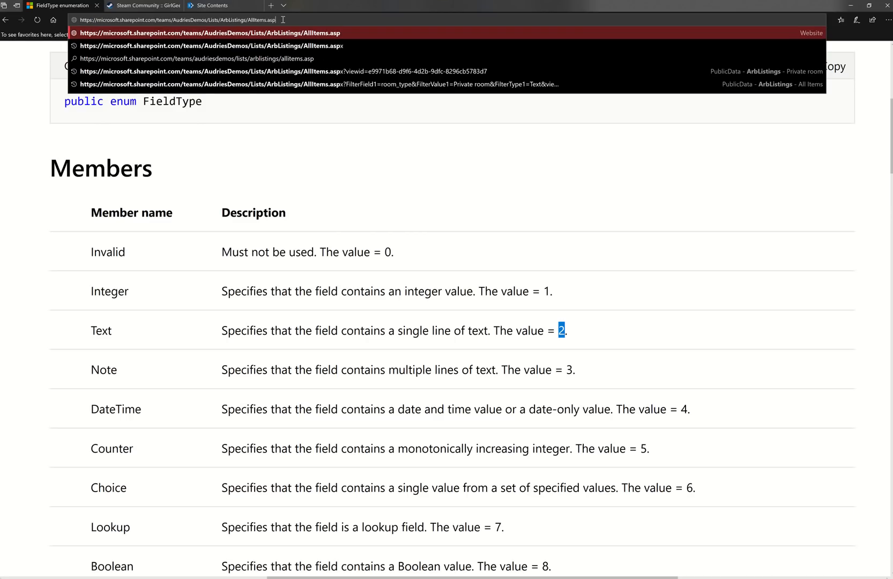
{"action": "key", "text": "BackSpace"}
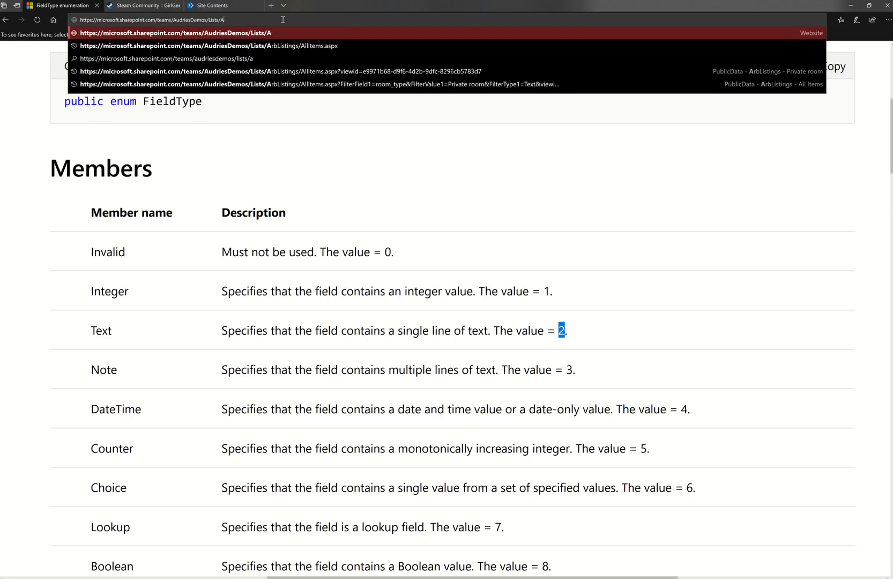
{"action": "key", "text": "BackSpace"}
{"action": "key", "text": "BackSpace"}
{"action": "key", "text": "BackSpace"}
{"action": "key", "text": "BackSpace"}
{"action": "key", "text": "BackSpace"}
{"action": "key", "text": "BackSpace"}
{"action": "key", "text": "BackSpace"}
{"action": "key", "text": "BackSpace"}
{"action": "key", "text": "BackSpace"}
{"action": "key", "text": "BackSpace"}
{"action": "key", "text": "BackSpace"}
{"action": "key", "text": "BackSpace"}
{"action": "key", "text": "BackSpace"}
{"action": "key", "text": "BackSpace"}
{"action": "key", "text": "BackSpace"}
{"action": "key", "text": "BackSpace"}
{"action": "key", "text": "BackSpace"}
{"action": "key", "text": "BackSpace"}
{"action": "key", "text": "BackSpace"}
{"action": "key", "text": "BackSpace"}
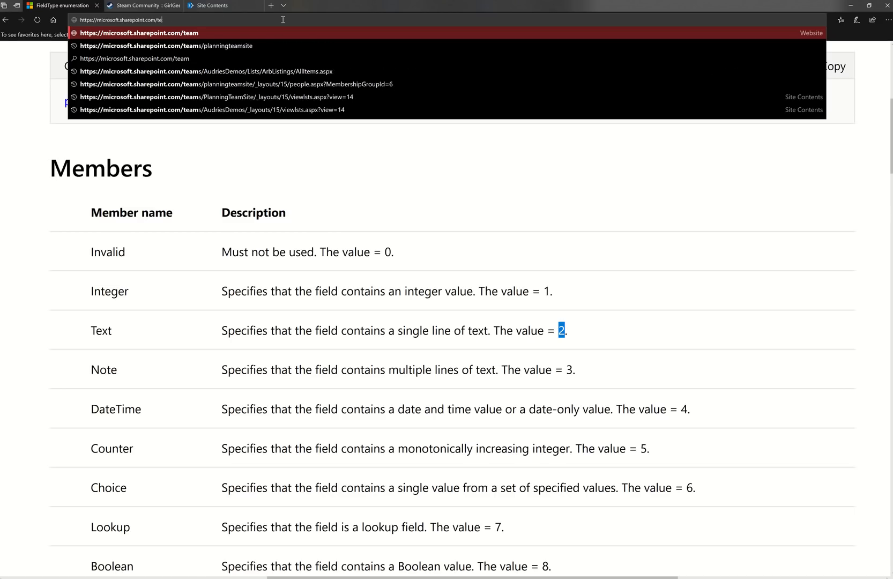
{"action": "key", "text": "ctrl+v"}
{"action": "key", "text": "Return"}
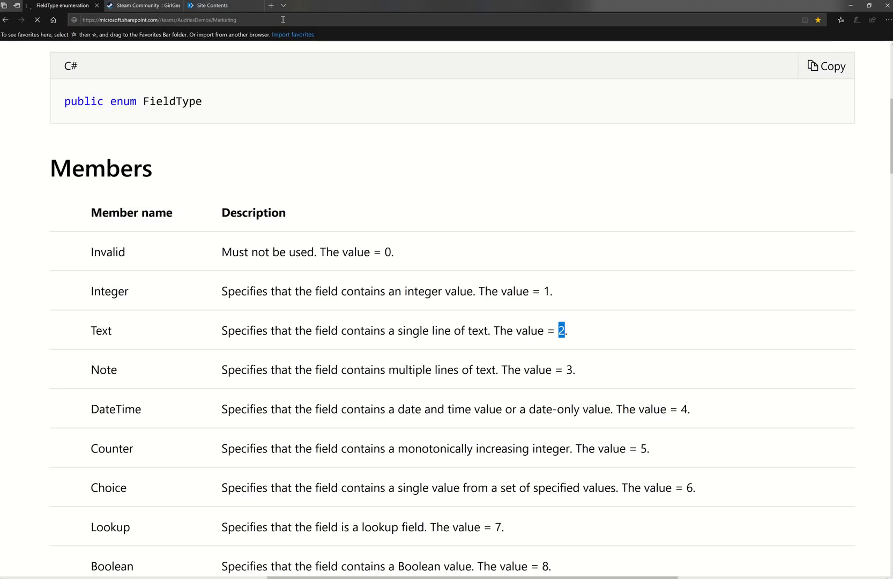
{"action": "left_click", "coordinate": [283, 19]}
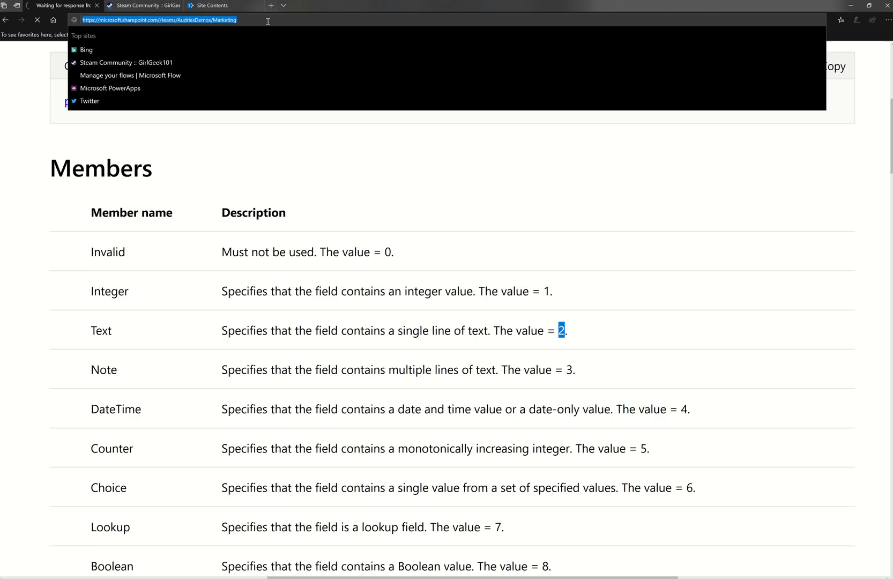
{"action": "left_click", "coordinate": [241, 19]}
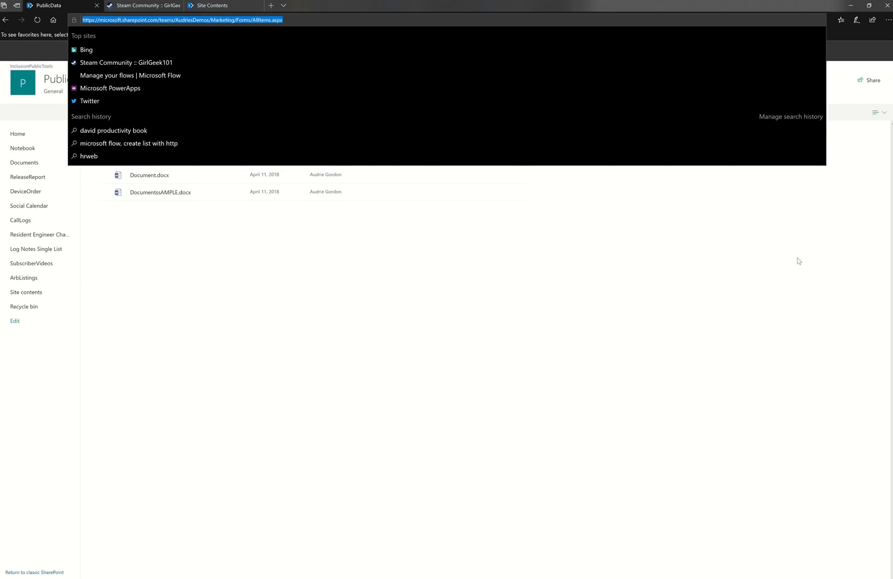
{"action": "left_click", "coordinate": [423, 332]}
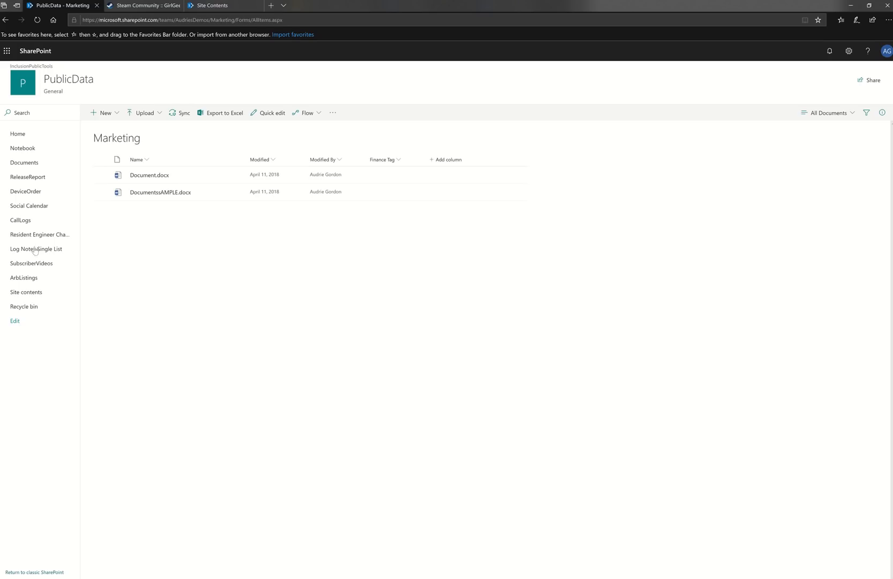
Display the PublicData site's contents and open the Marketing document library in a new tab.
{"action": "left_click", "coordinate": [25, 291]}
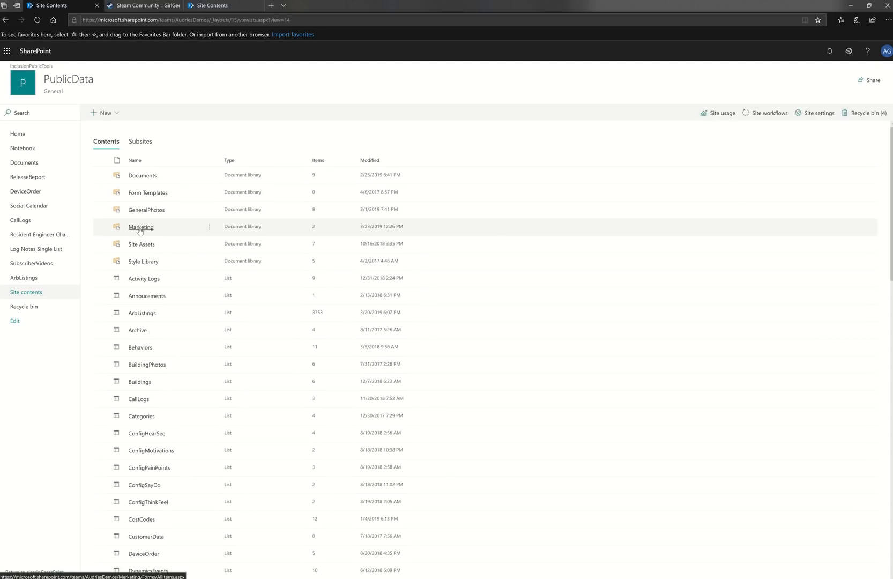
{"action": "scroll", "coordinate": [138, 290], "scroll_direction": "up", "scroll_amount": 3}
{"action": "left_click", "coordinate": [142, 193]}
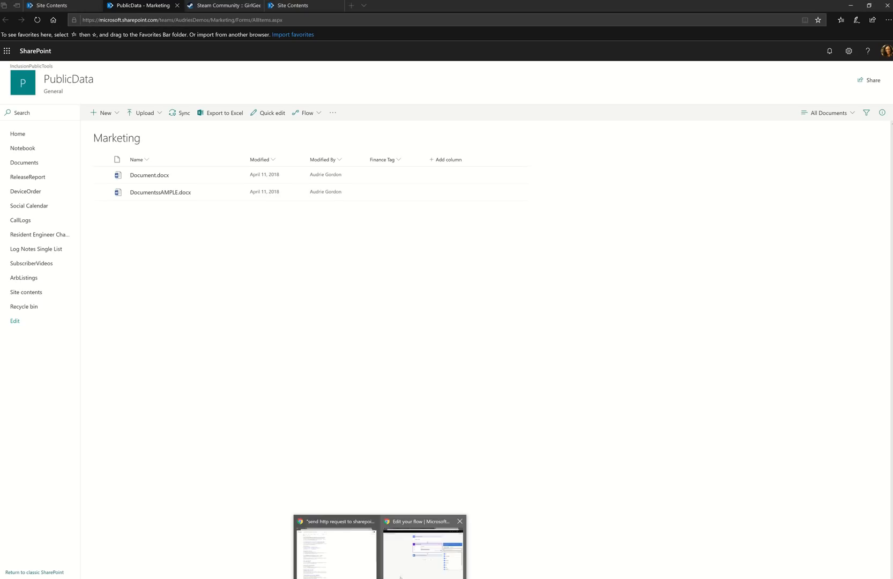
Switch back to the flow editor and examine the RelativePath value and the HTTP request's Uri and Body.
{"action": "left_click", "coordinate": [411, 571]}
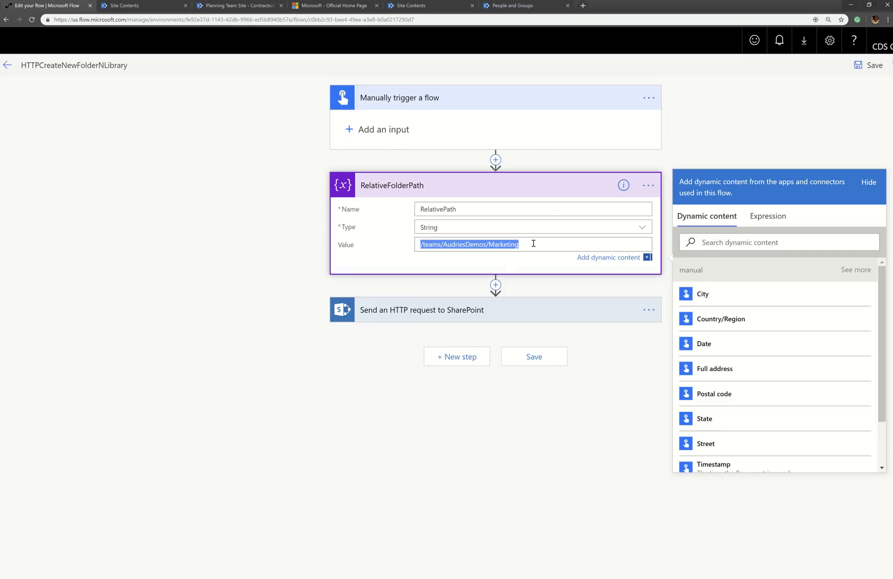
{"action": "left_click_drag", "start_coordinate": [540, 243], "coordinate": [378, 240]}
{"action": "left_click", "coordinate": [427, 311]}
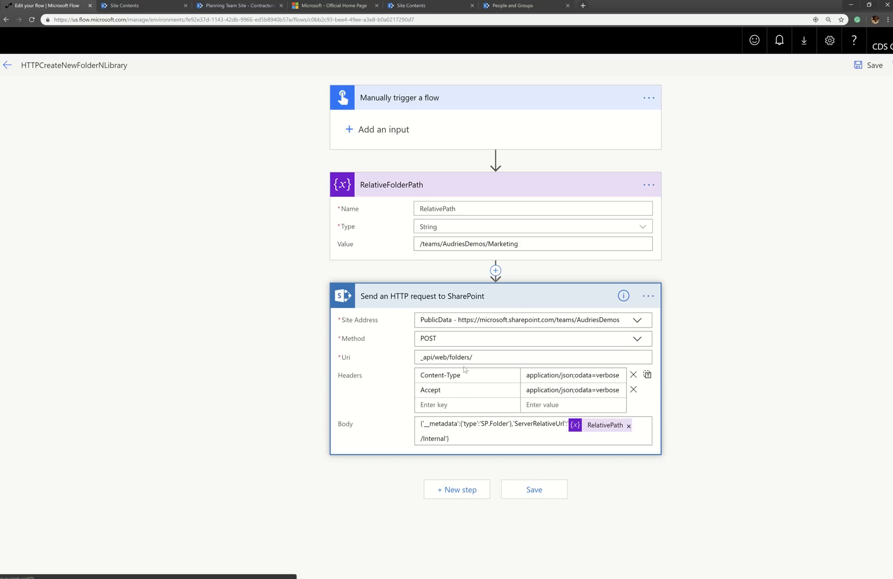
{"action": "left_click", "coordinate": [481, 358]}
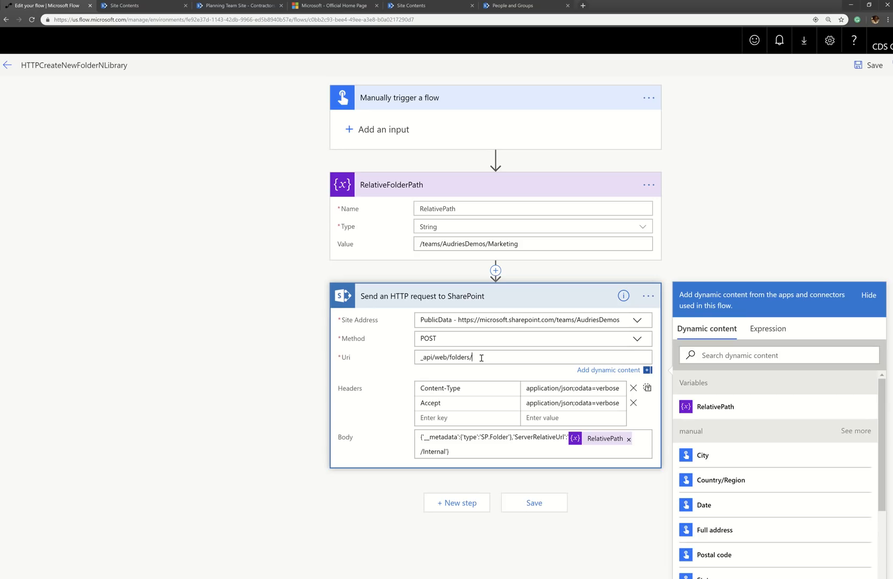
{"action": "scroll", "coordinate": [474, 444], "scroll_direction": "down", "scroll_amount": 2}
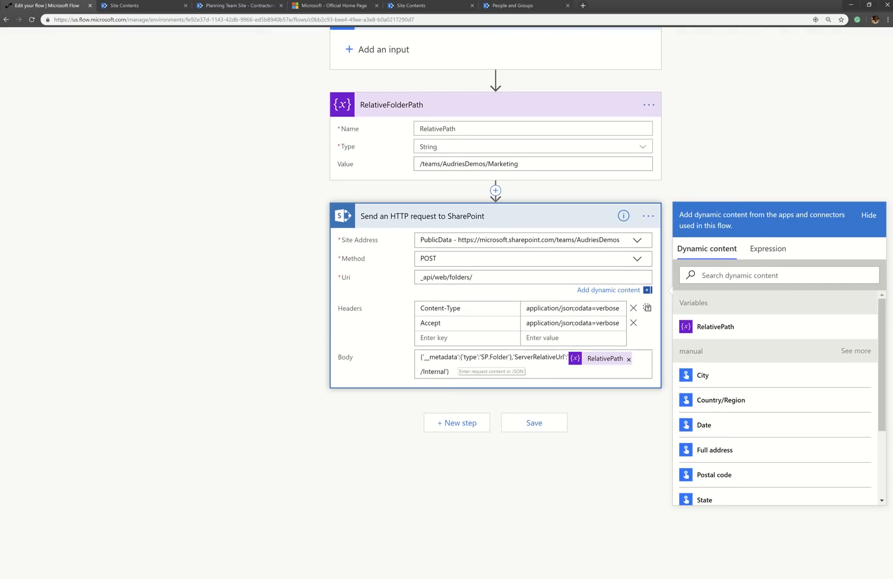
{"action": "scroll", "coordinate": [650, 386], "scroll_direction": "up", "scroll_amount": 5}
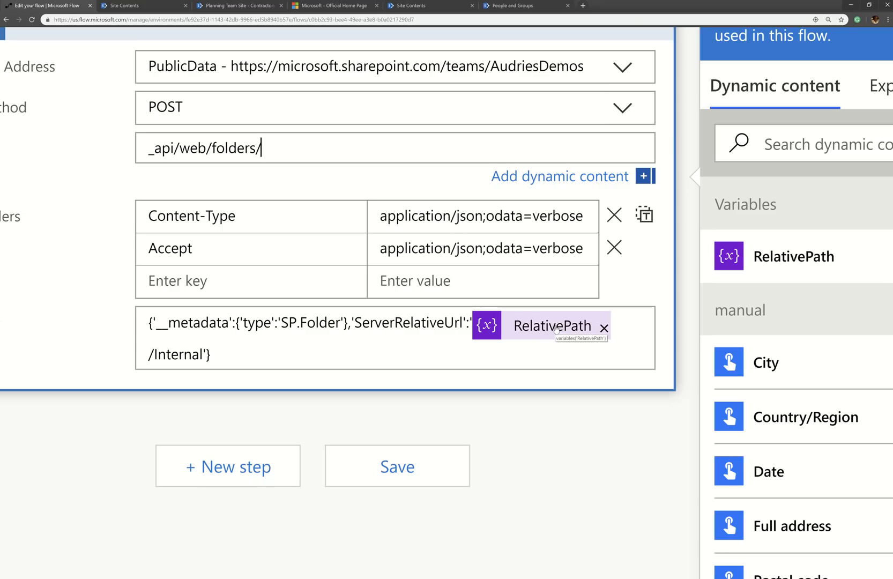
Replace Internal with NewFolder in the ServerRelativeUrl of the HTTP request Body and save the flow.
{"action": "left_click_drag", "start_coordinate": [154, 356], "coordinate": [202, 326]}
{"action": "type", "text": "NewFolder"}
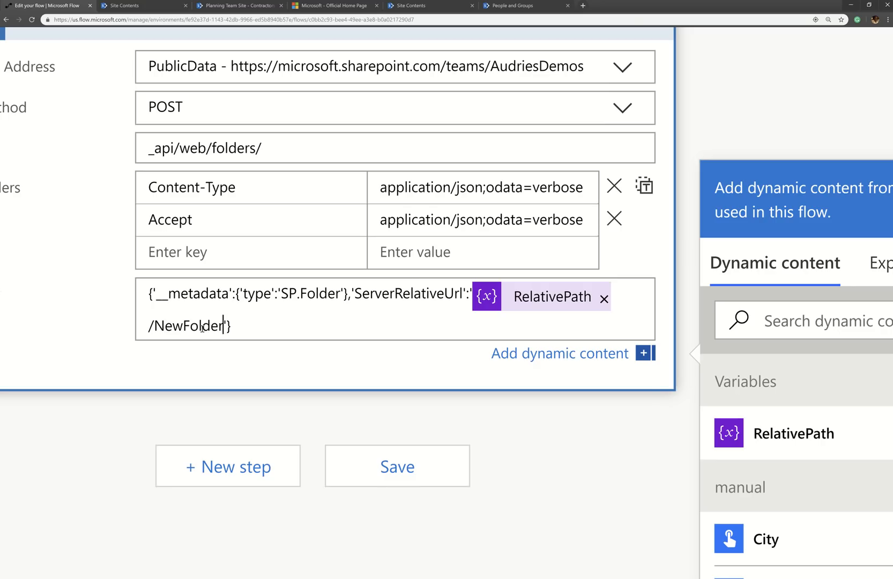
{"action": "left_click", "coordinate": [433, 479]}
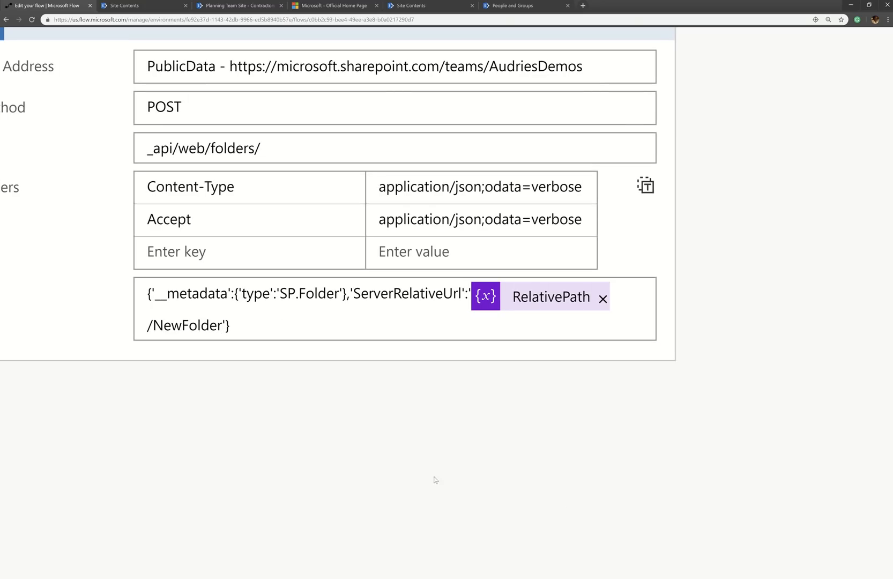
Test the HTTPCreateNewFolderNLibrary flow by performing the trigger action manually and run it to completion.
{"action": "scroll", "coordinate": [526, 484], "scroll_direction": "down", "scroll_amount": 4}
{"action": "scroll", "coordinate": [698, 348], "scroll_direction": "up", "scroll_amount": 4}
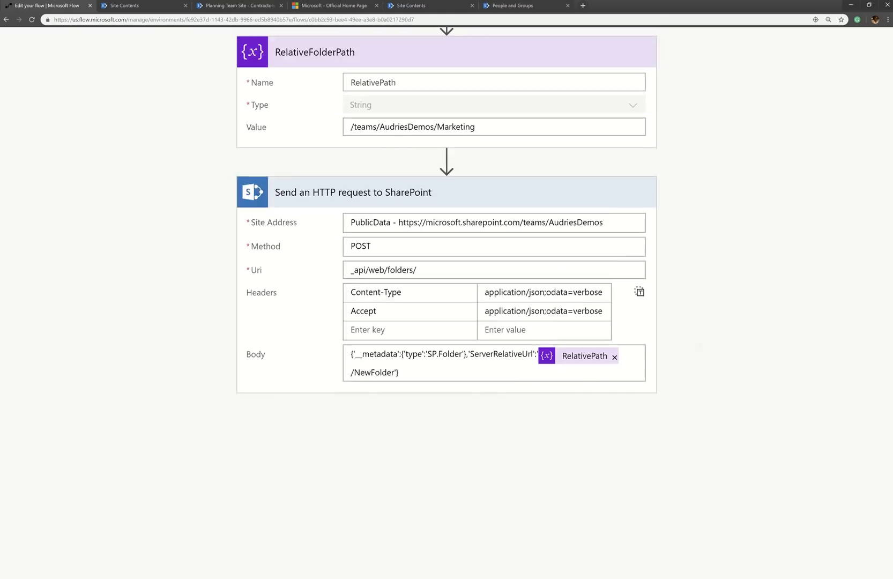
{"action": "scroll", "coordinate": [714, 280], "scroll_direction": "down", "scroll_amount": 3}
{"action": "scroll", "coordinate": [714, 280], "scroll_direction": "right", "scroll_amount": 1}
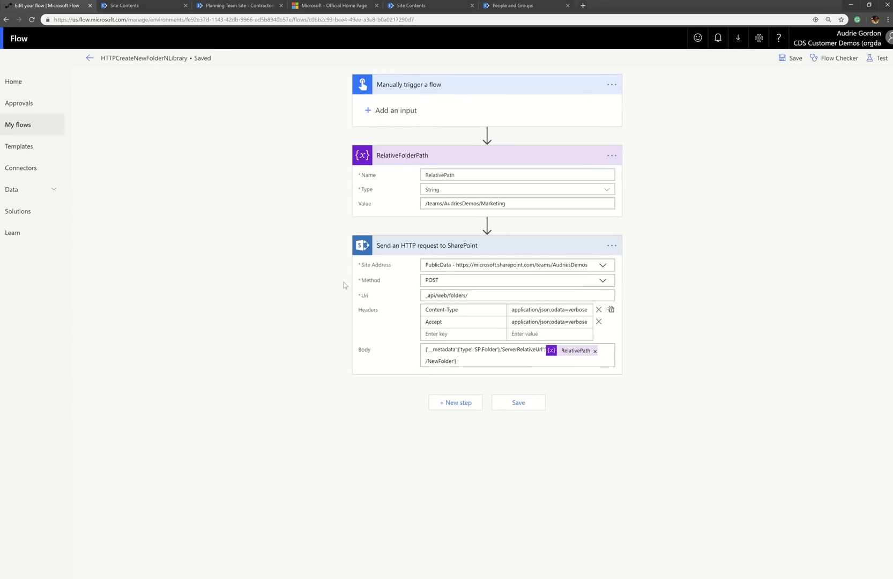
{"action": "left_click", "coordinate": [880, 59]}
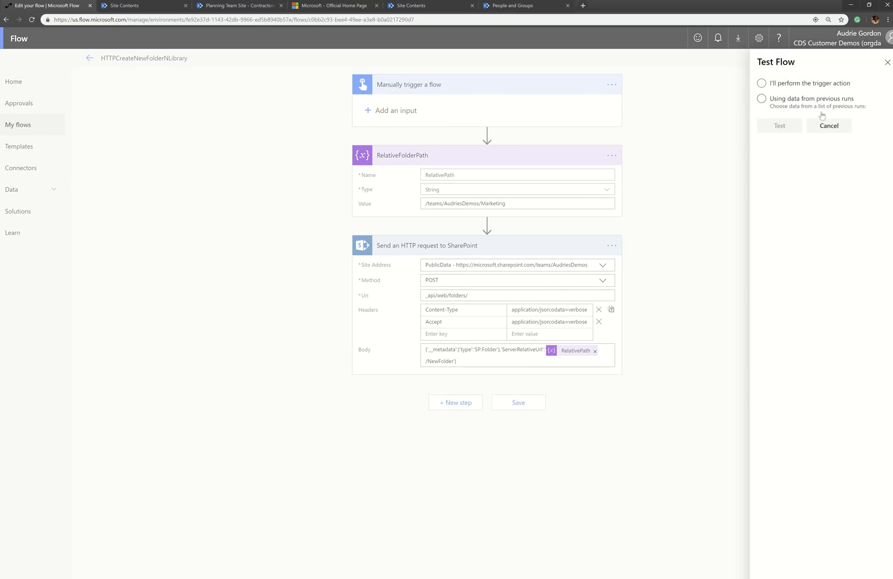
{"action": "left_click", "coordinate": [794, 85]}
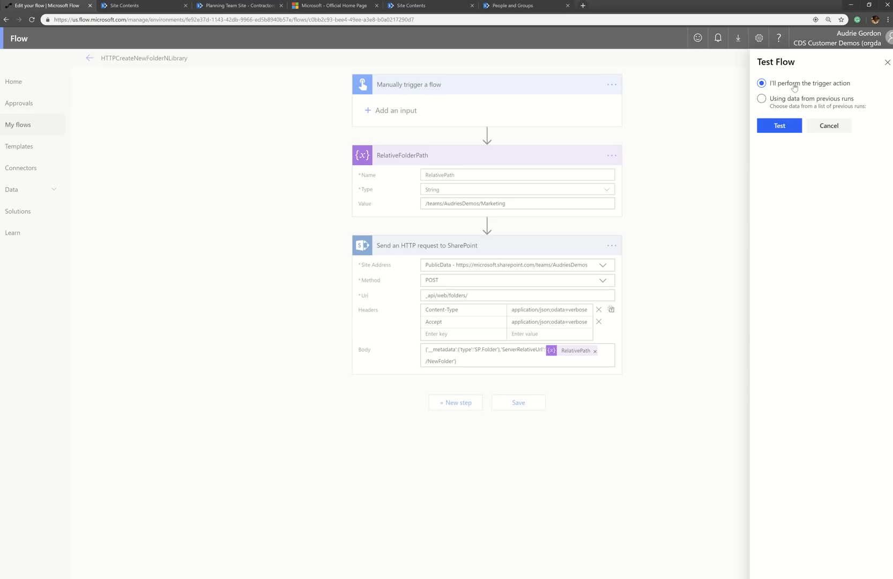
{"action": "left_click", "coordinate": [791, 126]}
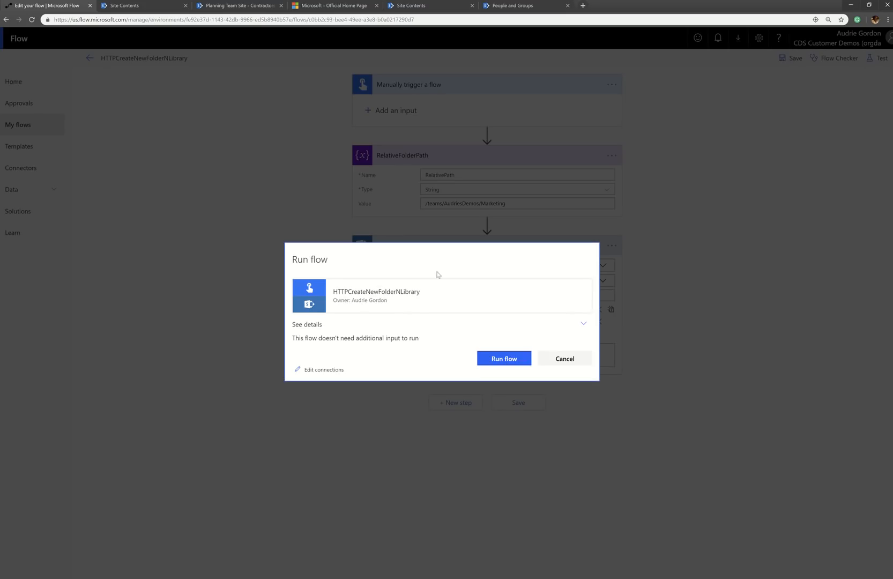
{"action": "left_click", "coordinate": [507, 359]}
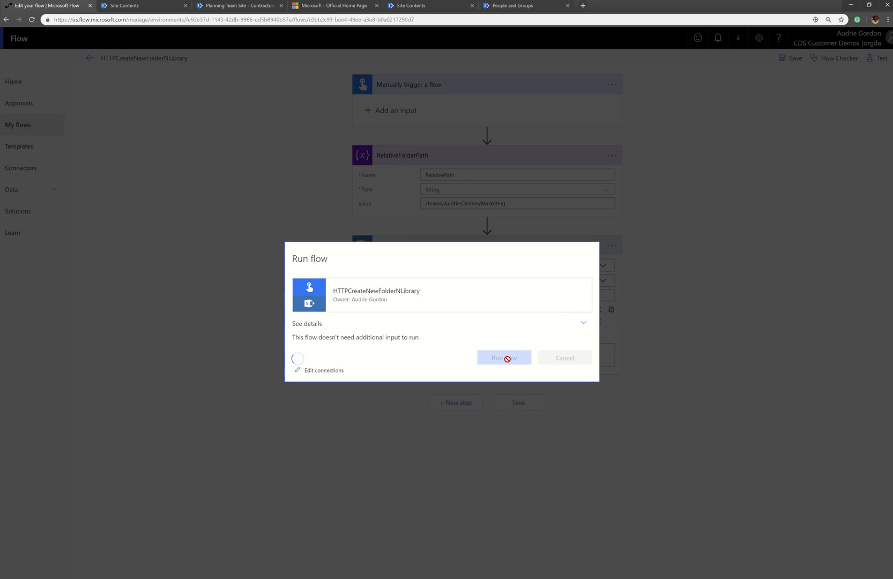
{"action": "left_click", "coordinate": [565, 360]}
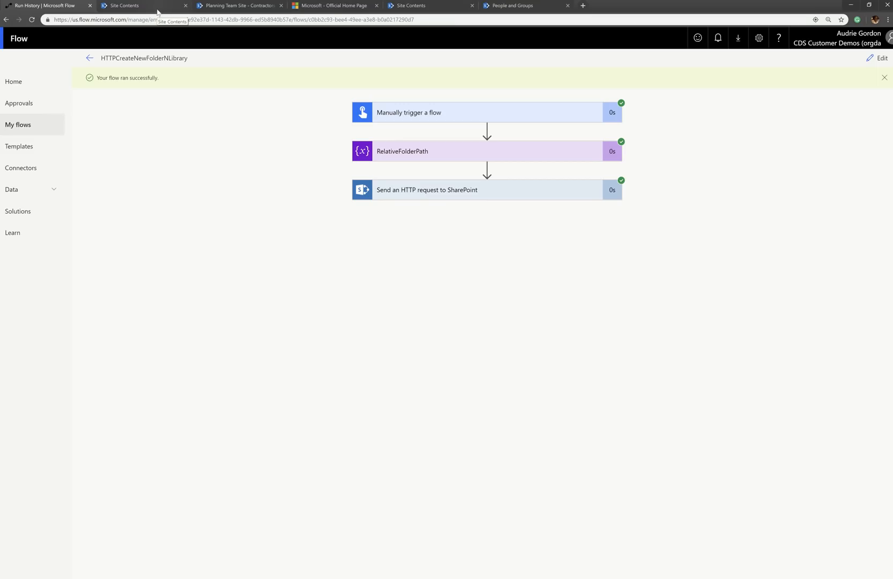
Expand the run details of the SharePoint HTTP request action and copy its Site Address URL.
{"action": "left_click", "coordinate": [530, 199]}
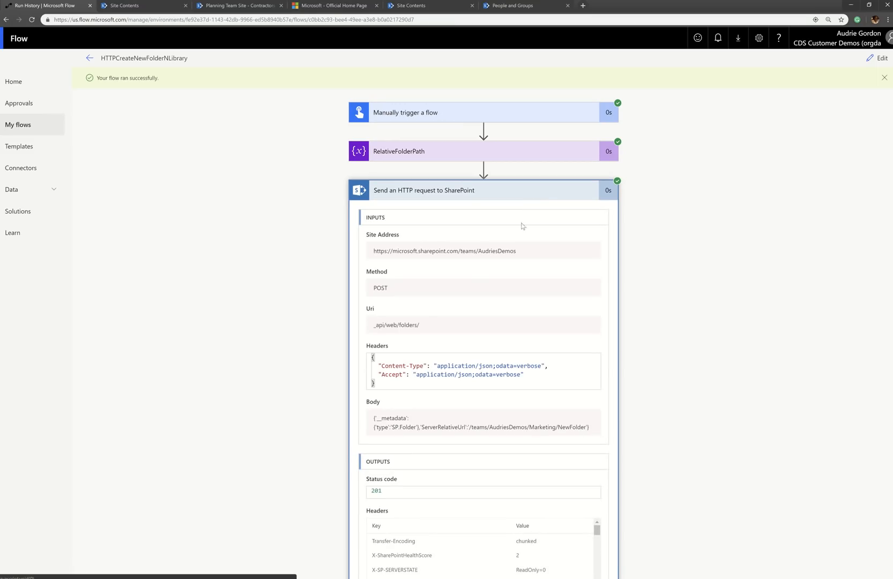
{"action": "left_click_drag", "start_coordinate": [521, 252], "coordinate": [365, 254]}
{"action": "key", "text": "ctrl+c"}
{"action": "left_click", "coordinate": [495, 256]}
Load the copied site address in the second Site Contents tab and open the Marketing library from its site contents to check for NewFolder.
{"action": "left_click", "coordinate": [423, 7]}
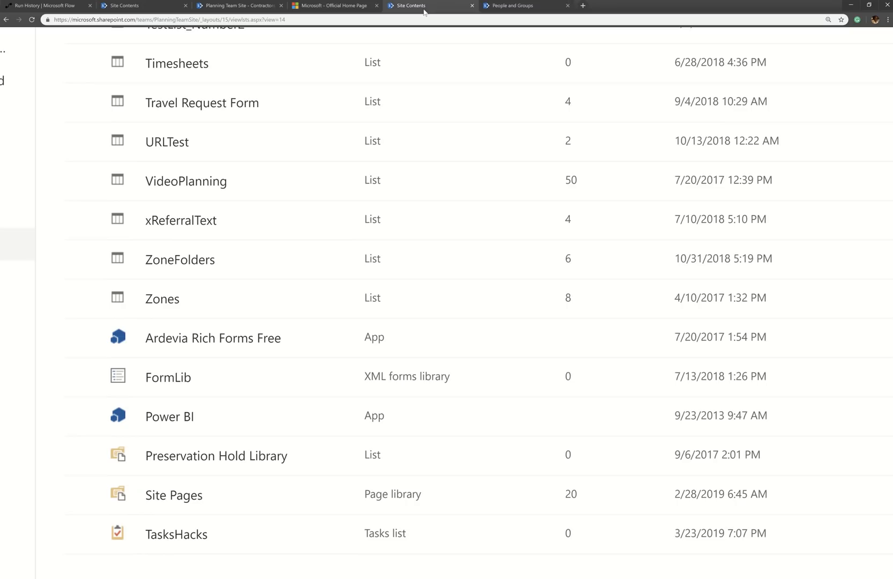
{"action": "left_click", "coordinate": [402, 19]}
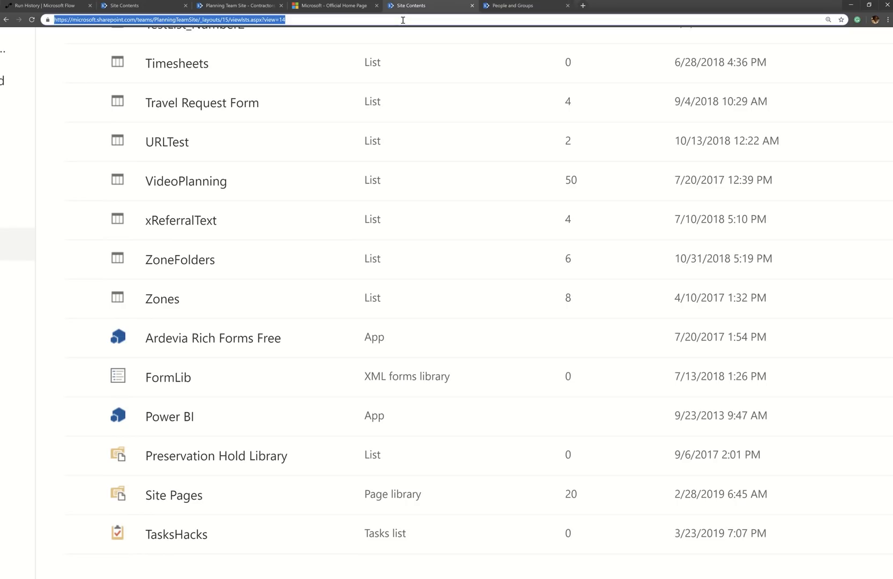
{"action": "key", "text": "ctrl+v"}
{"action": "key", "text": "Return"}
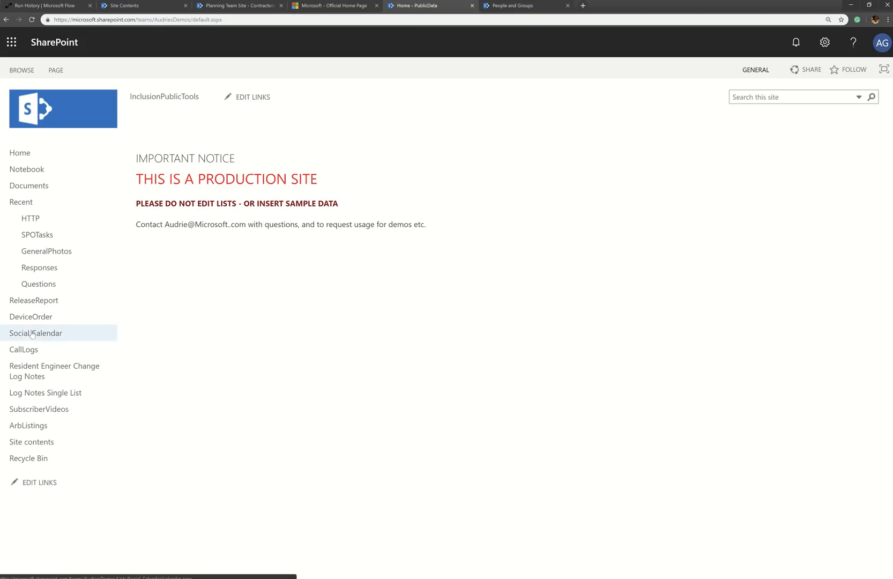
{"action": "left_click", "coordinate": [30, 446]}
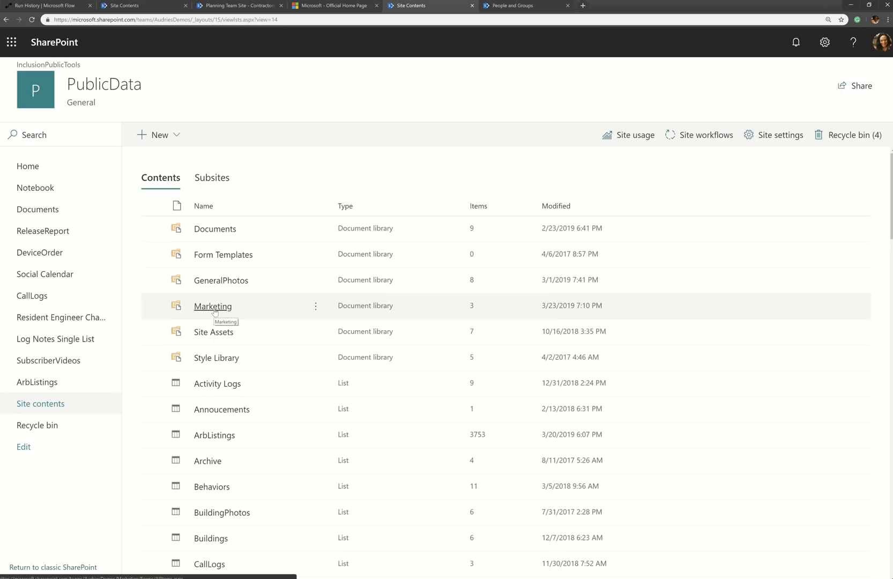
{"action": "left_click", "coordinate": [214, 308]}
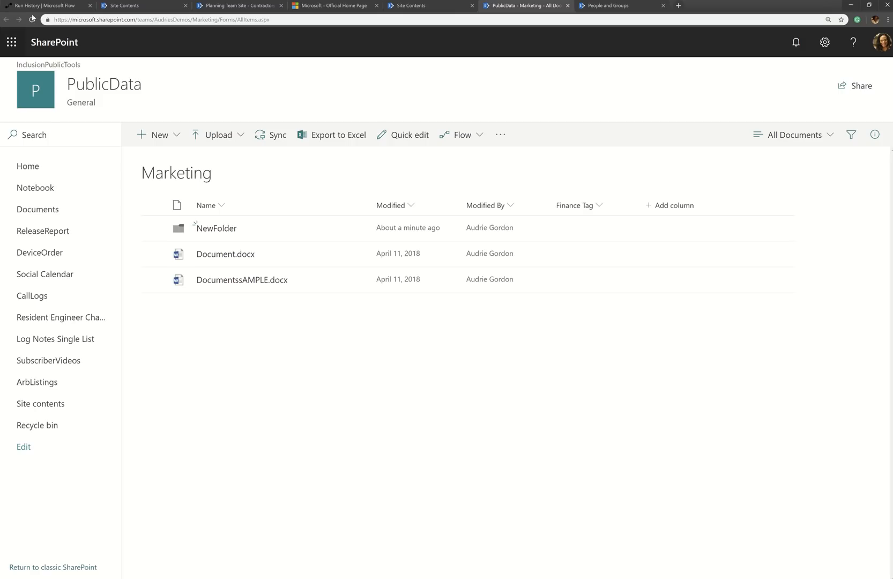
Return to the flow's run page and go back through its details to the My flows list.
{"action": "left_click", "coordinate": [46, 7]}
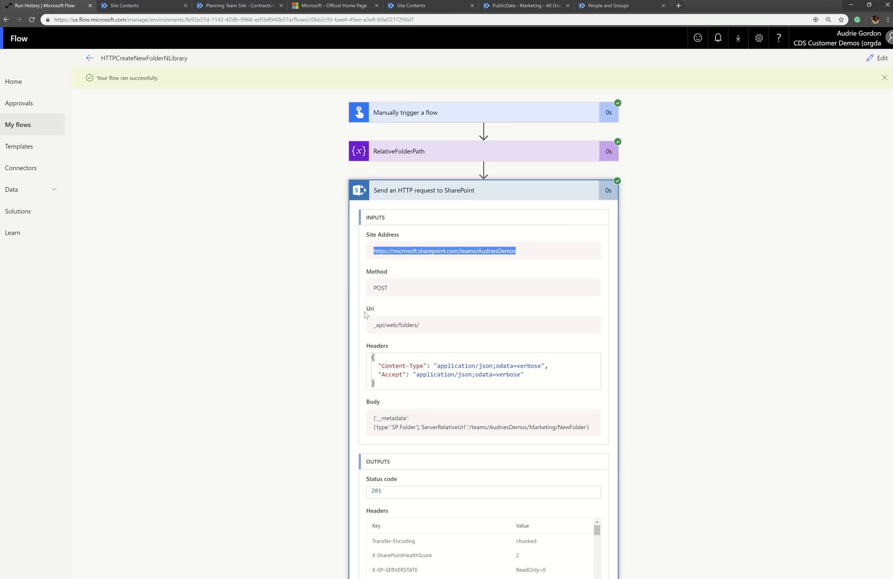
{"action": "left_click", "coordinate": [89, 58]}
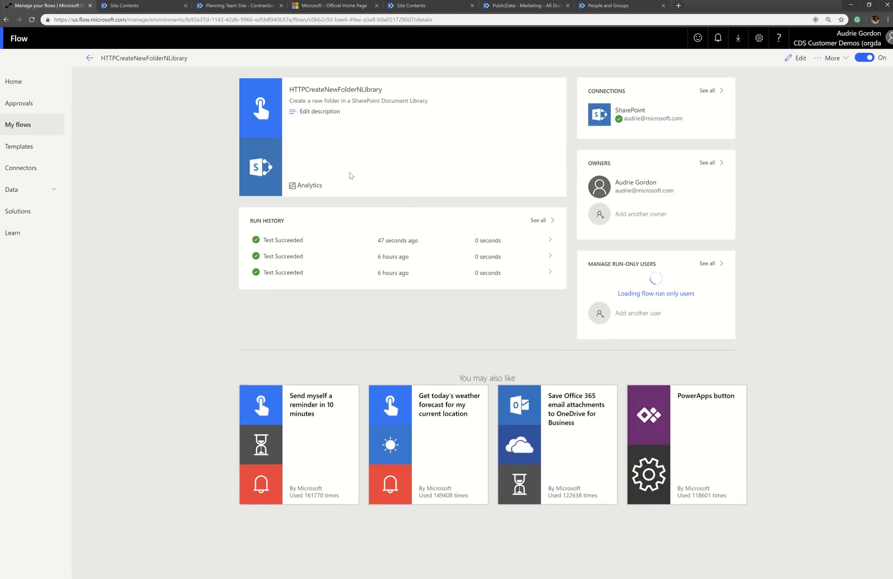
{"action": "left_click", "coordinate": [89, 58]}
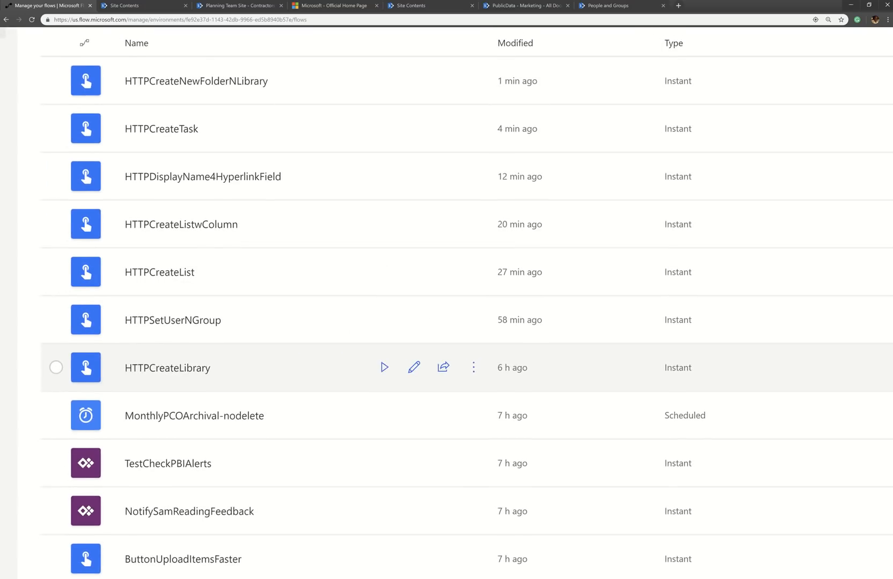
Review the description and reference links on the HTTPCreateList details page and return to the My flows list.
{"action": "scroll", "coordinate": [447, 322], "scroll_direction": "up", "scroll_amount": 3}
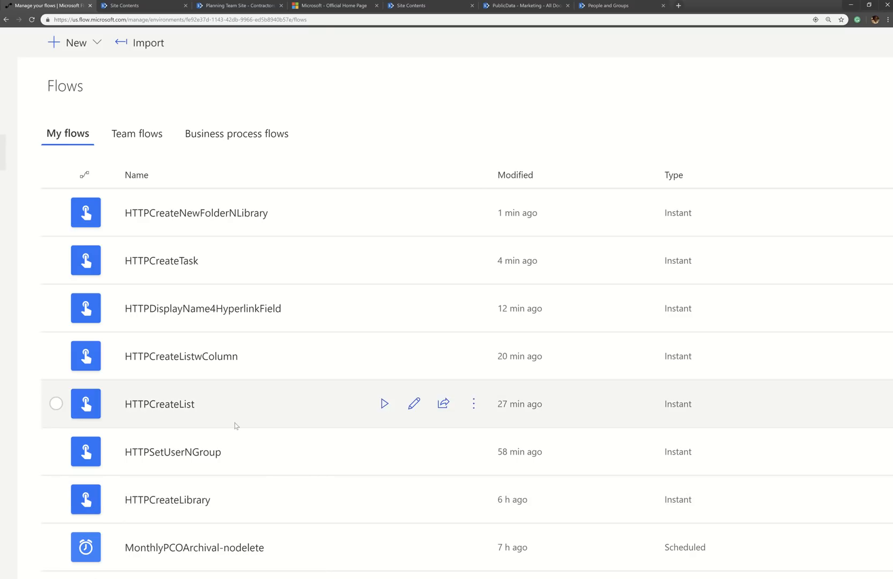
{"action": "left_click", "coordinate": [380, 578]}
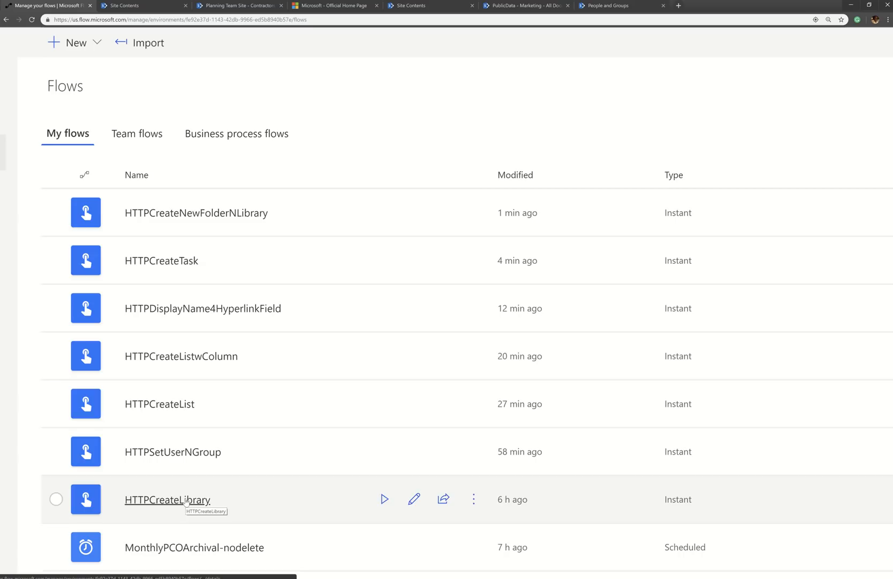
{"action": "left_click", "coordinate": [181, 404]}
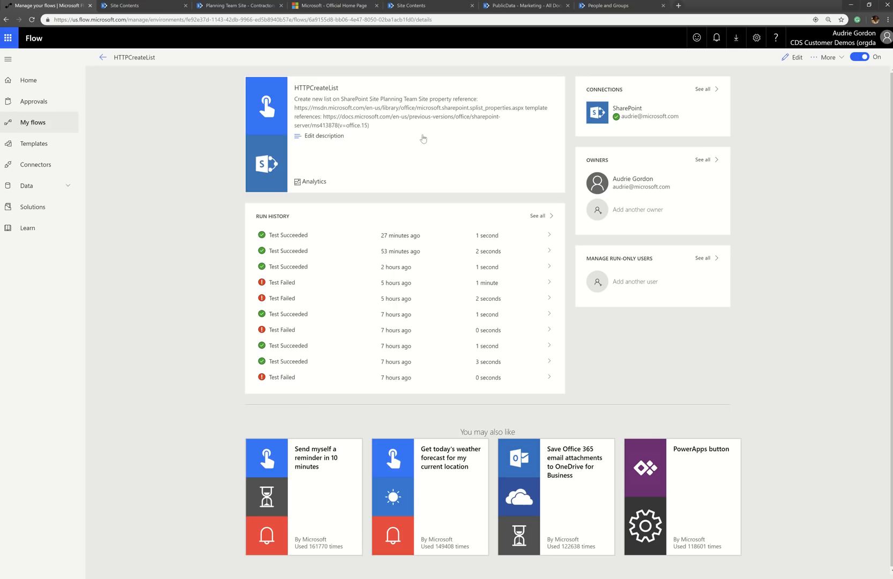
{"action": "left_click", "coordinate": [103, 57]}
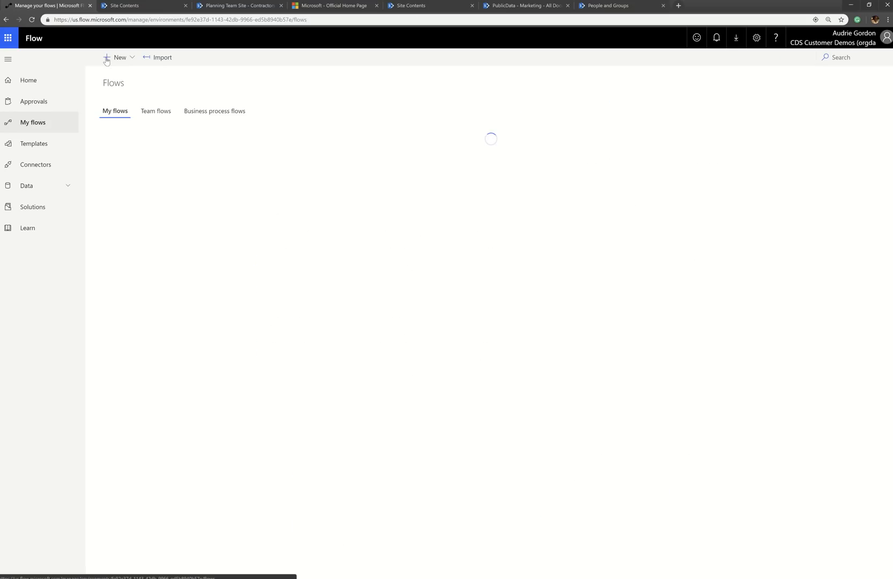